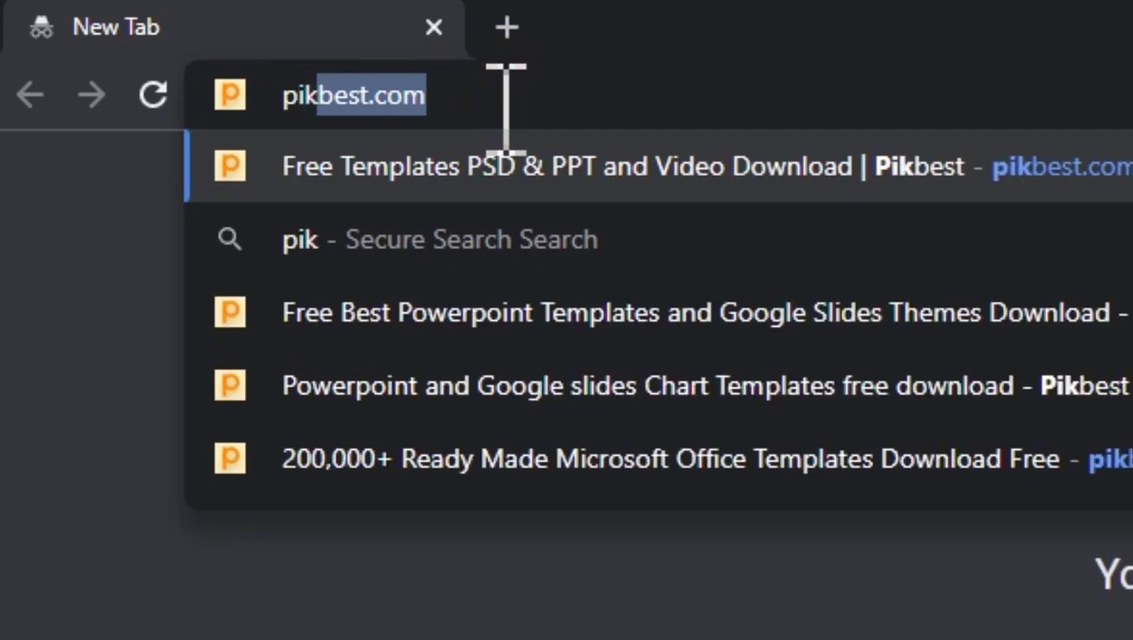
Load pikbest.com and sign in to the account.
type(".com")
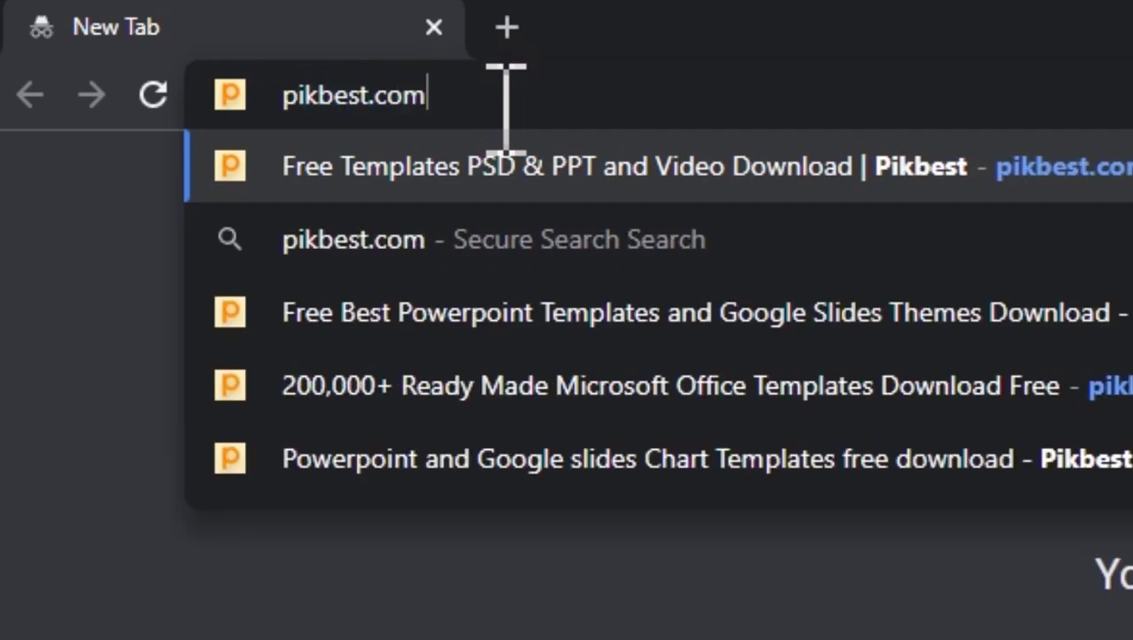
key("Return")
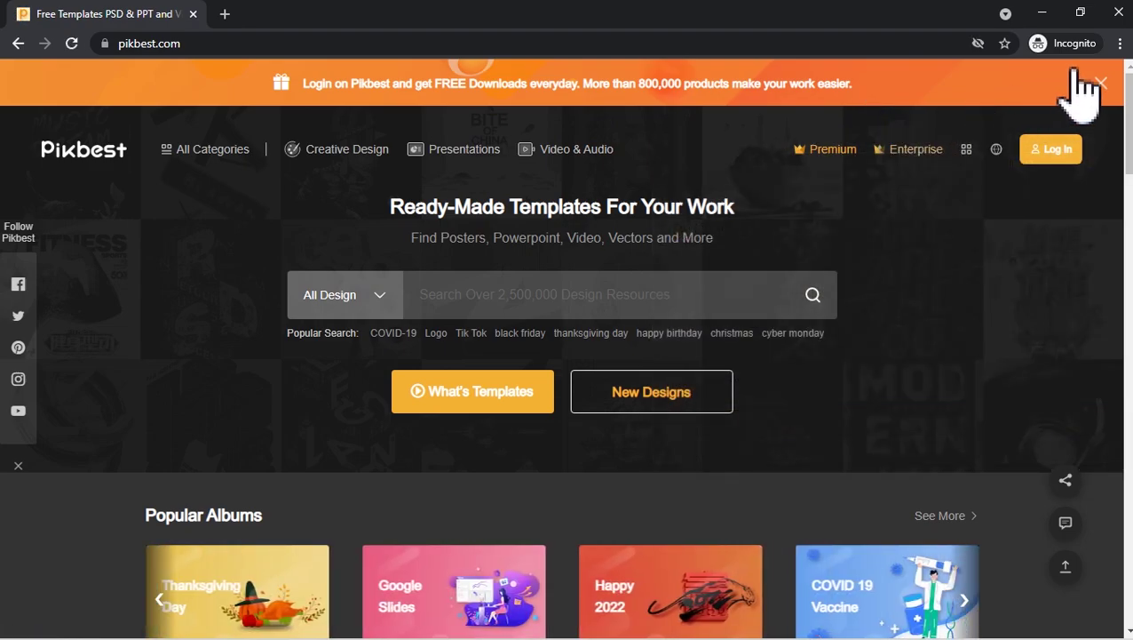
left_click(1054, 153)
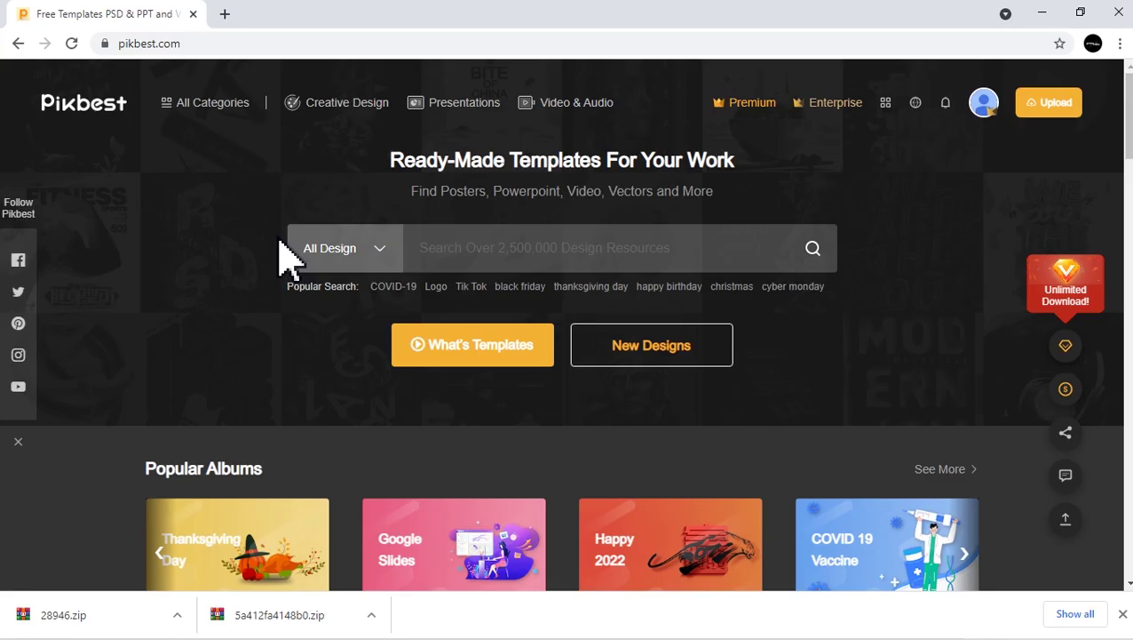
Scroll through the home page's template sections and back to the top.
scroll(286, 253, "down", 3)
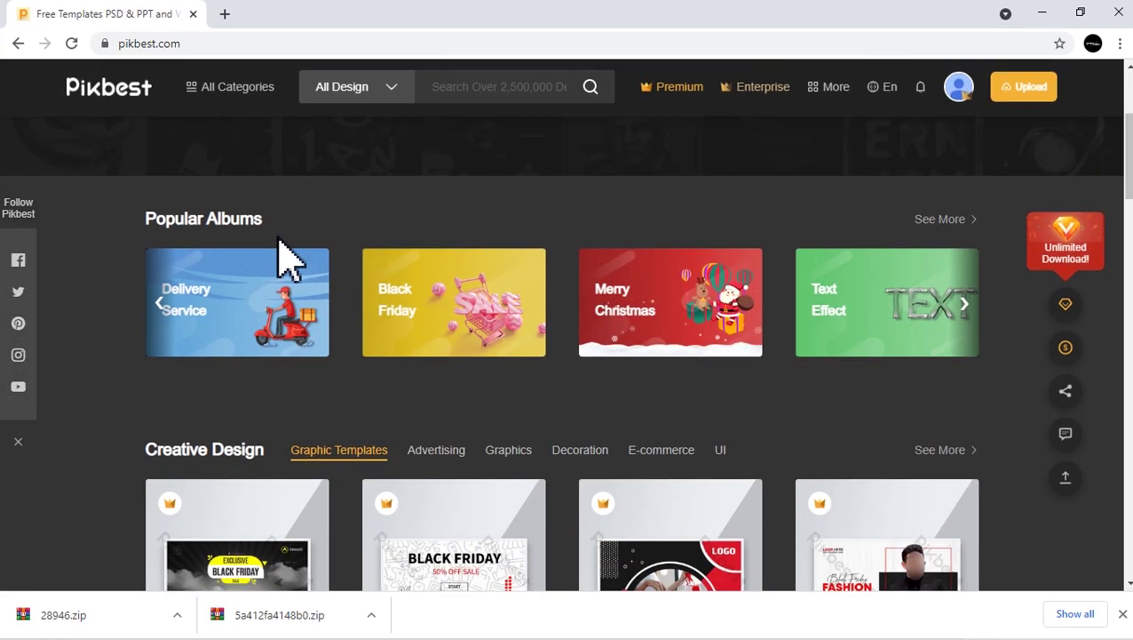
scroll(286, 253, "down", 5)
scroll(286, 254, "down", 6)
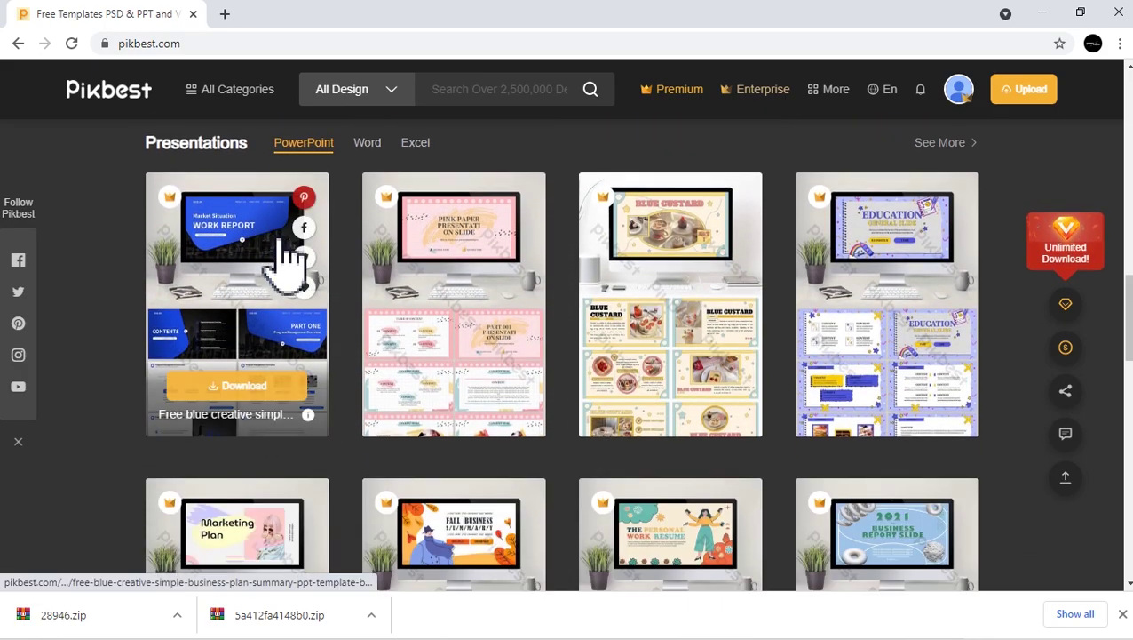
scroll(286, 253, "down", 5)
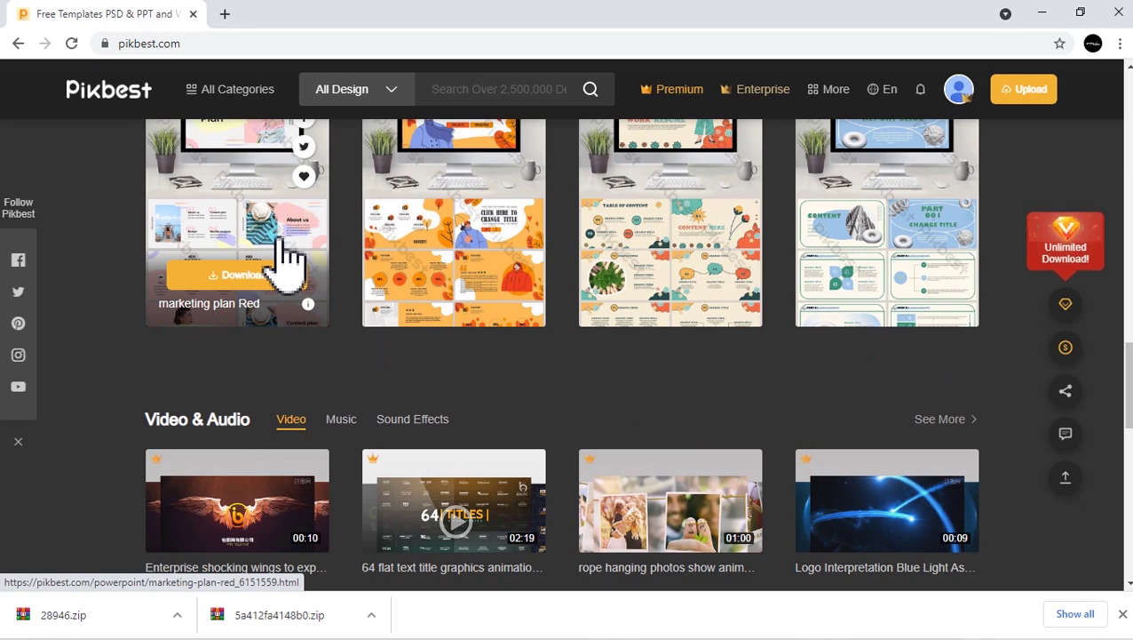
scroll(286, 253, "down", 2)
scroll(286, 253, "up", 10)
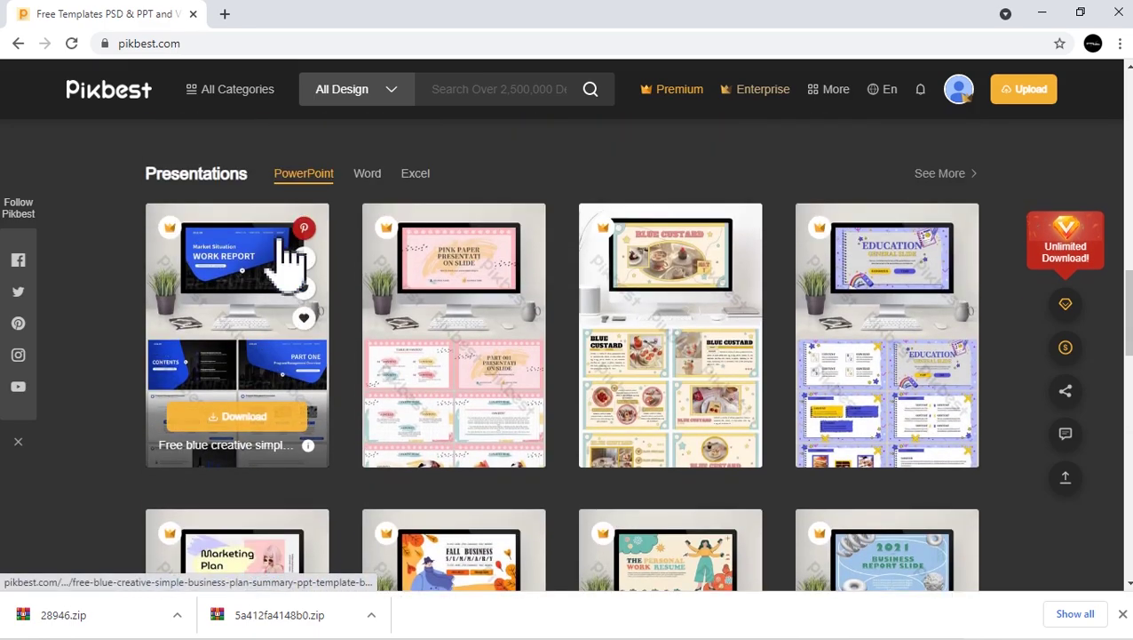
scroll(286, 256, "up", 5)
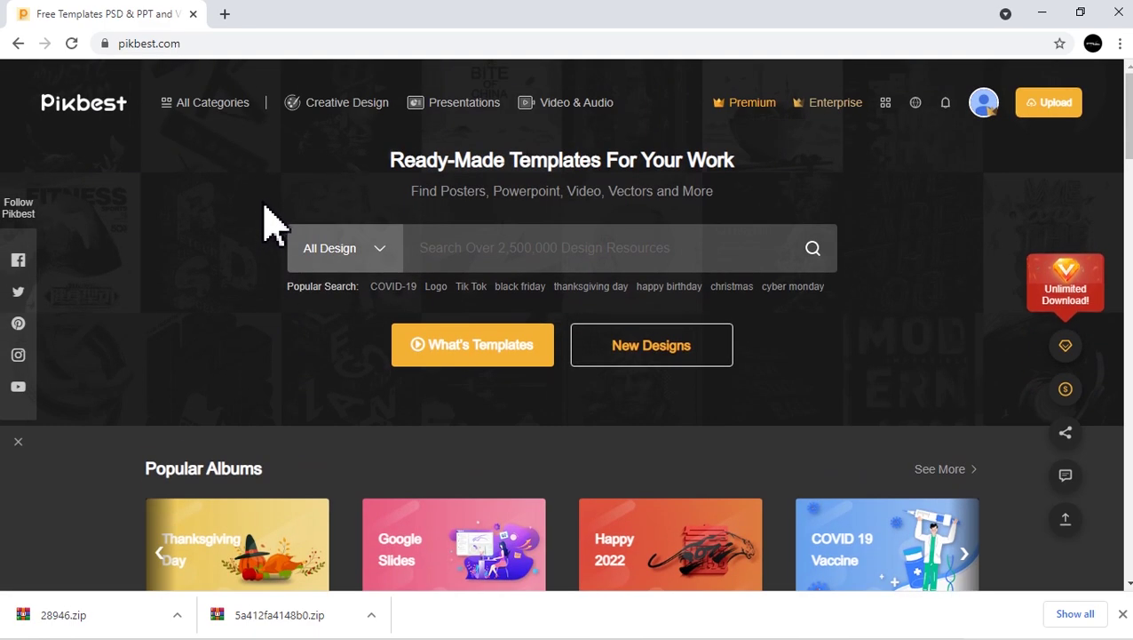
Look through the All Categories, Creative Design, Presentations and grid-icon menus.
mouse_move(238, 118)
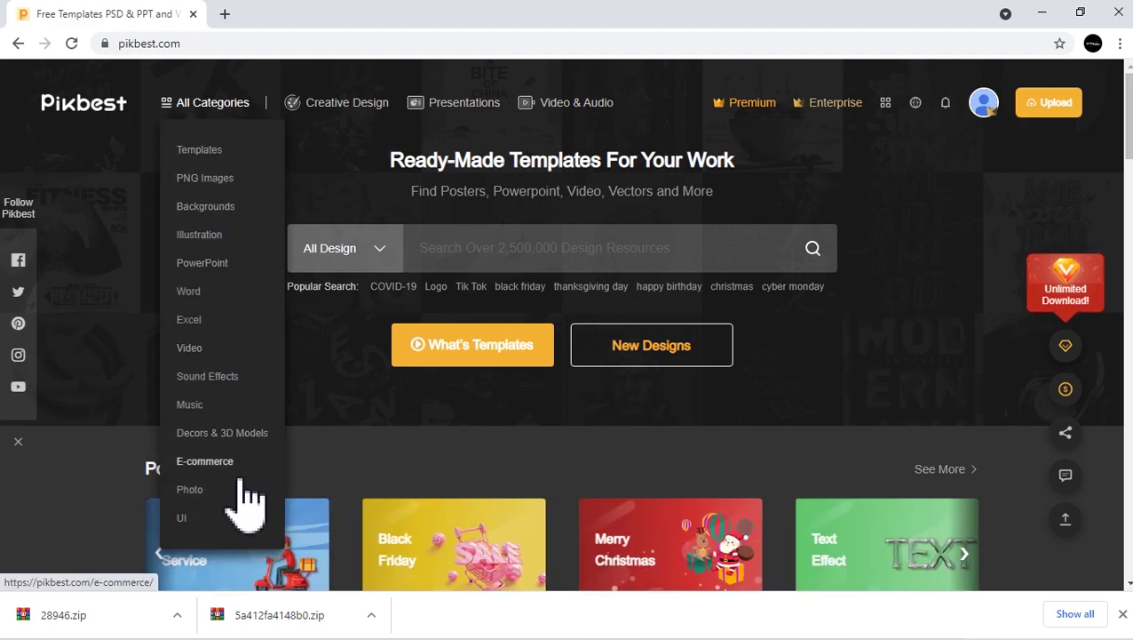
mouse_move(331, 105)
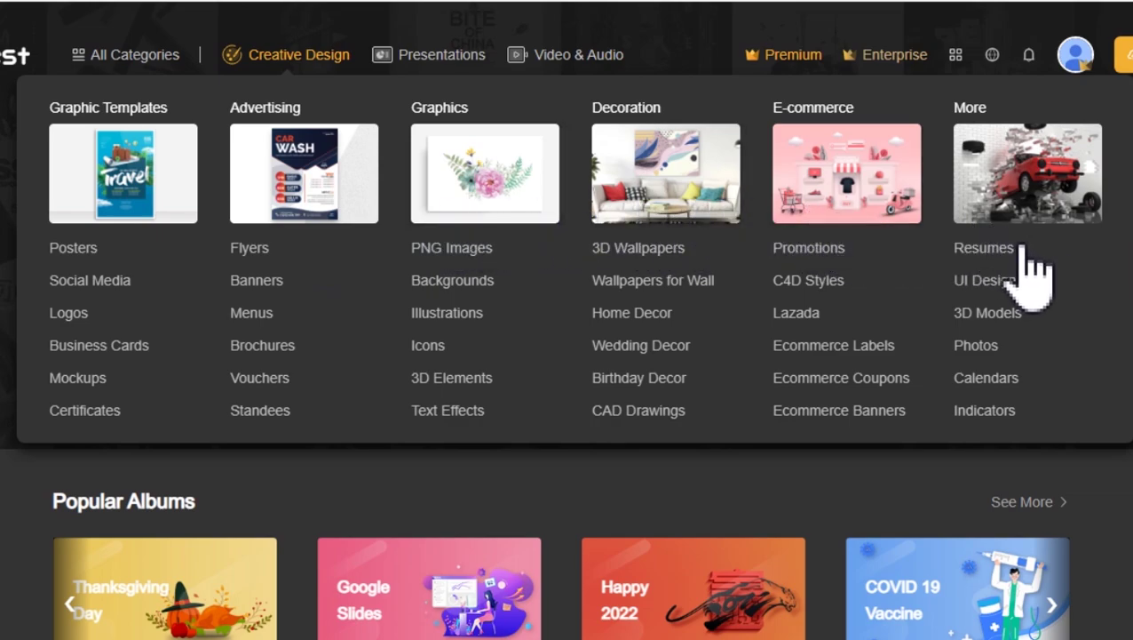
mouse_move(426, 67)
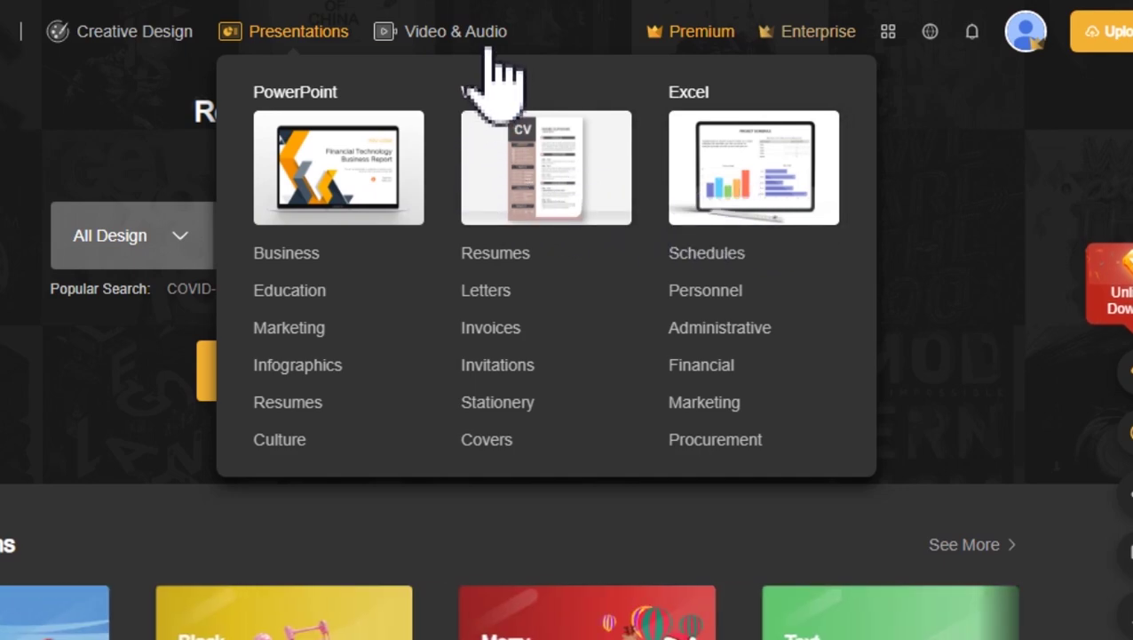
mouse_move(487, 35)
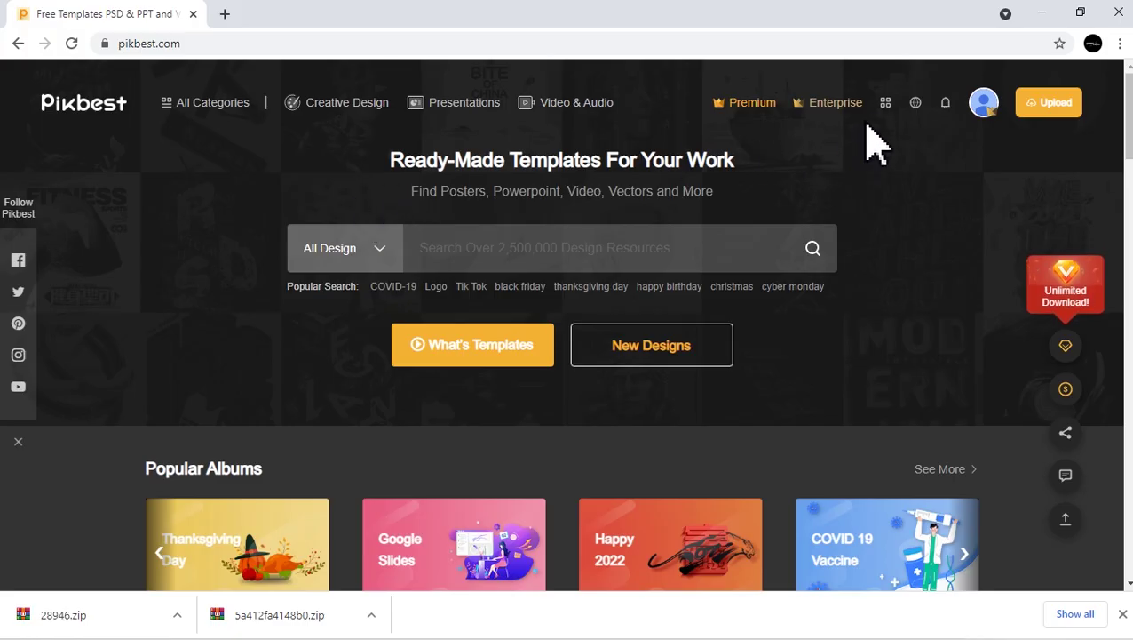
Open Free Designs Everyday, the page of this week's free designs.
mouse_move(885, 102)
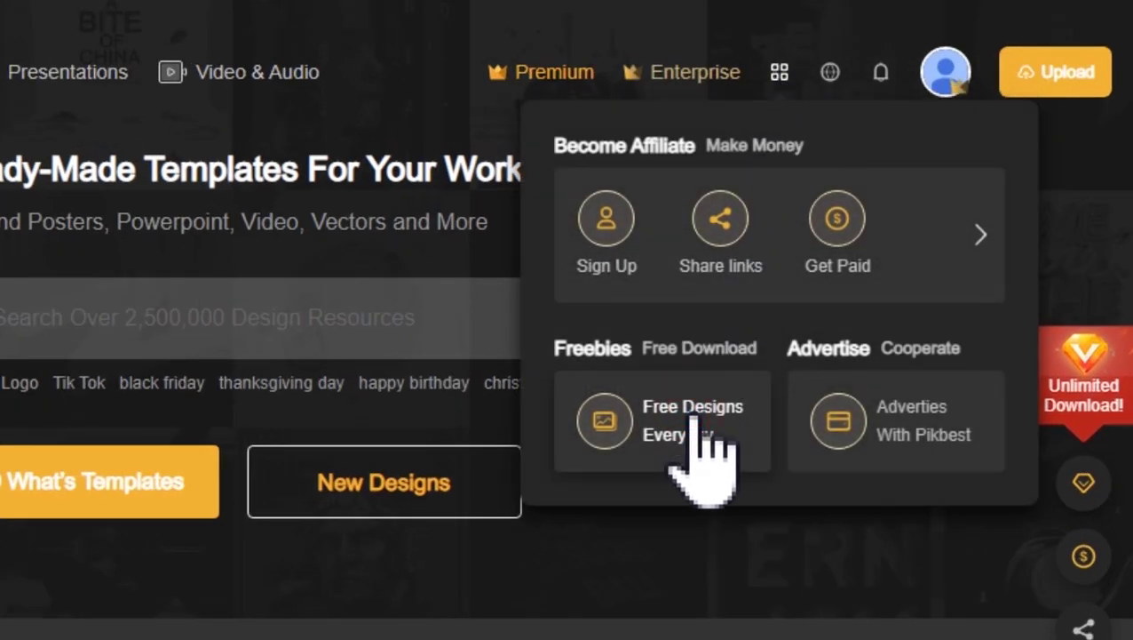
left_click(702, 453)
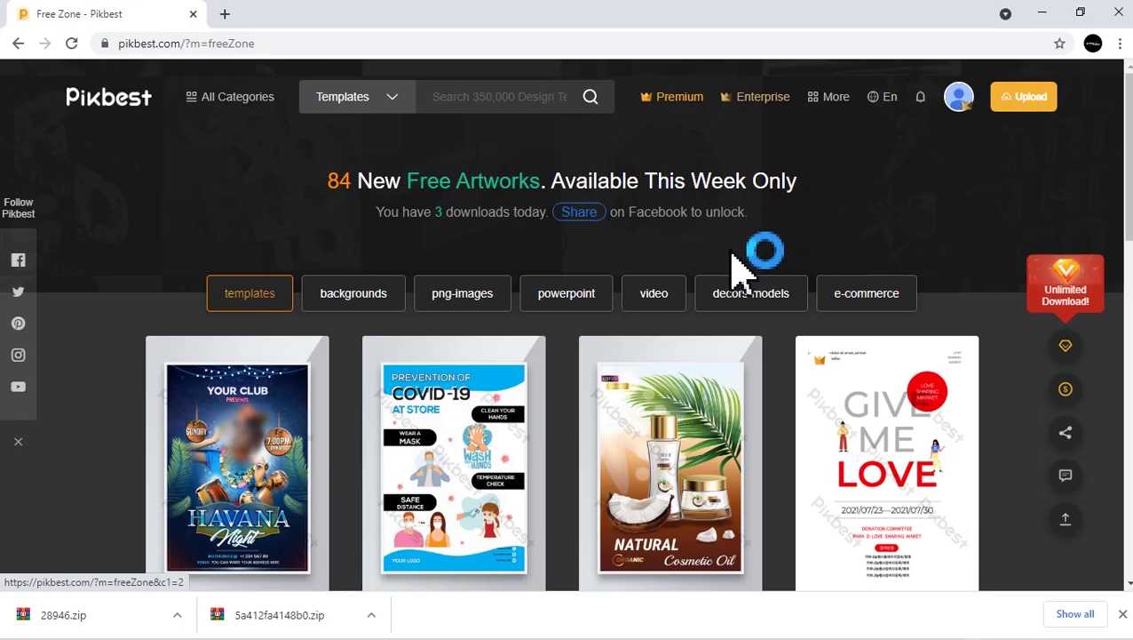
scroll(739, 266, "down", 3)
scroll(710, 271, "up", 3)
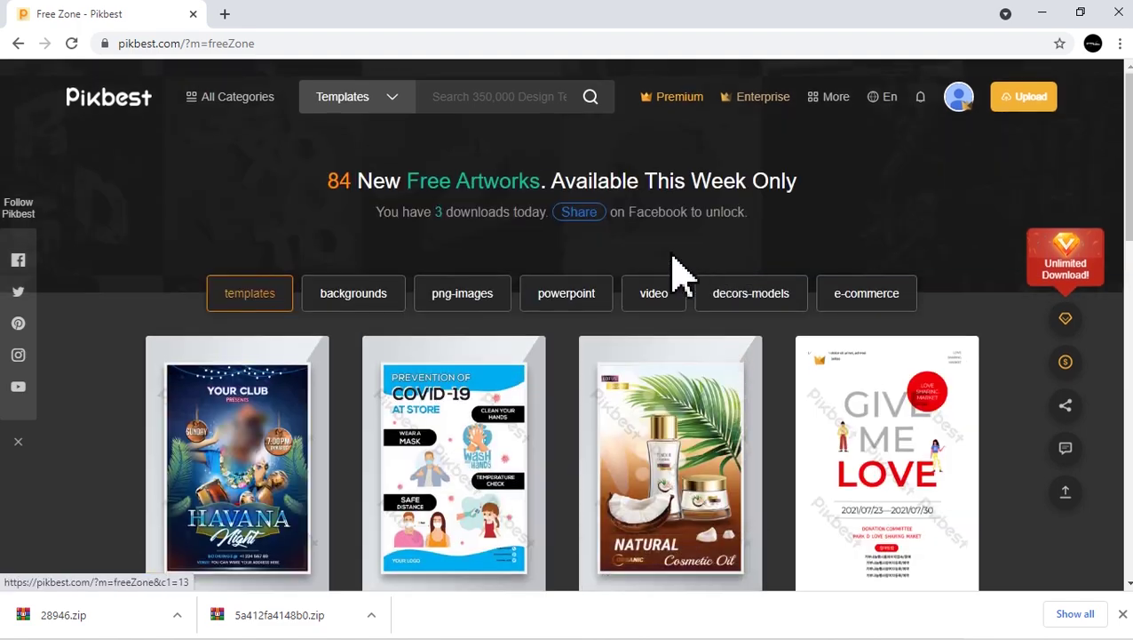
Browse the free backgrounds, PNG images, PowerPoint and video tabs, ending on PowerPoint templates.
left_click(382, 286)
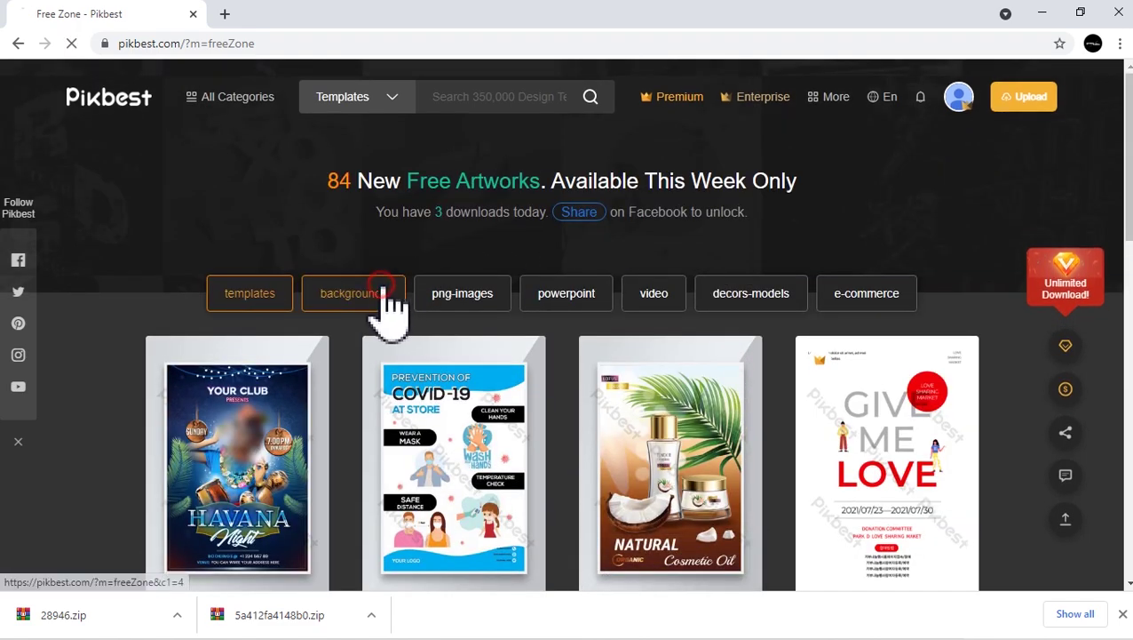
left_click(464, 300)
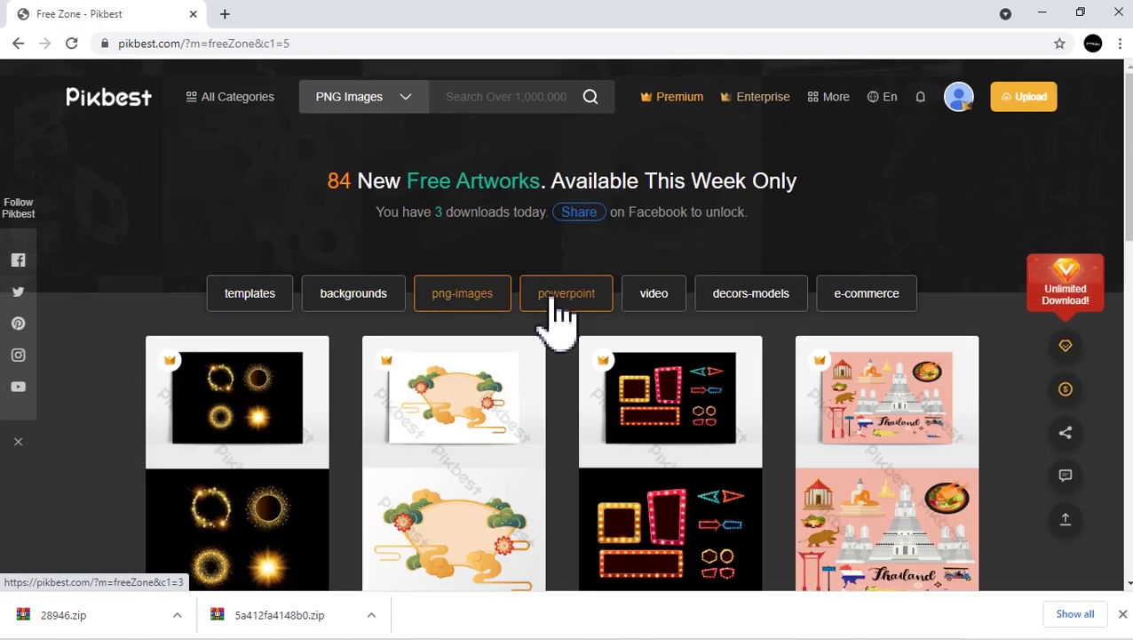
left_click(557, 299)
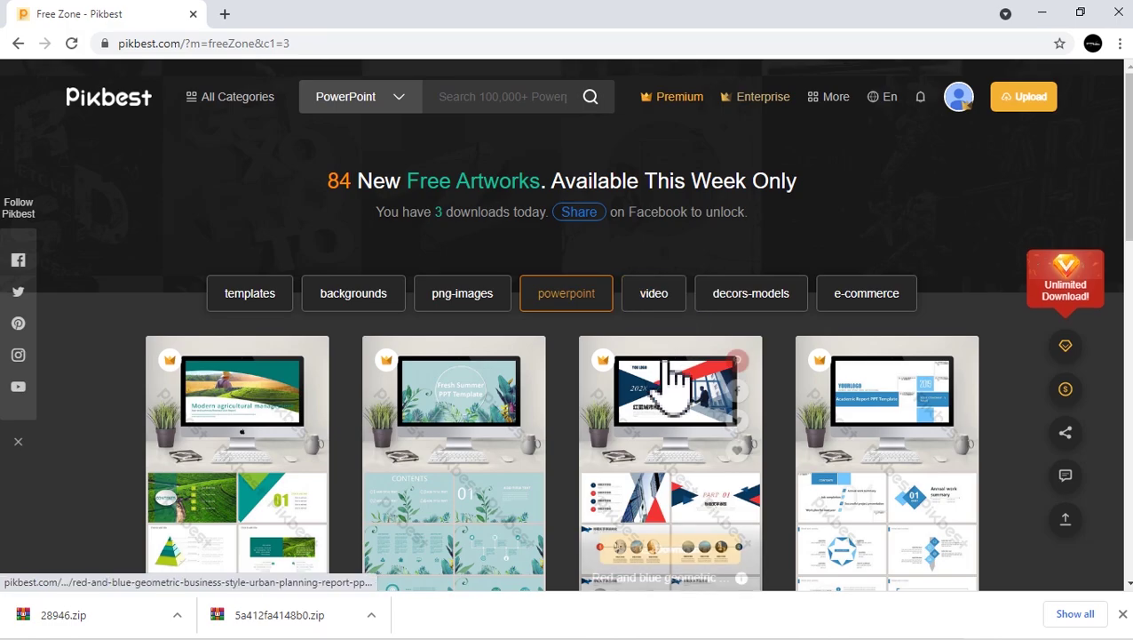
left_click(675, 300)
left_click(607, 298)
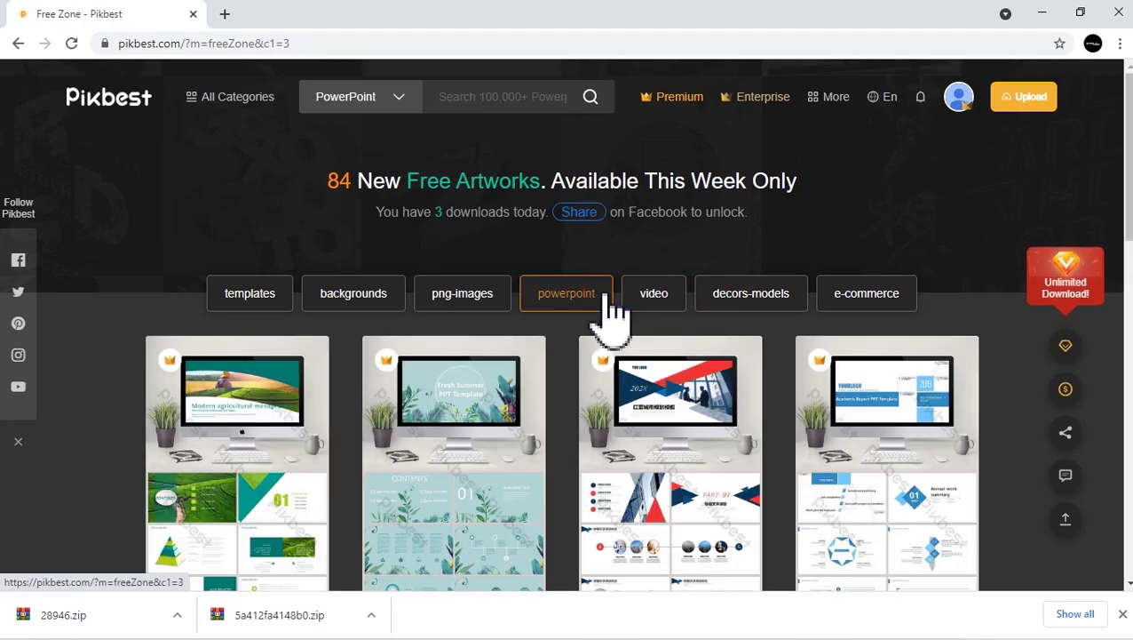
scroll(607, 315, "down", 5)
scroll(100, 407, "up", 4)
scroll(100, 406, "up", 1)
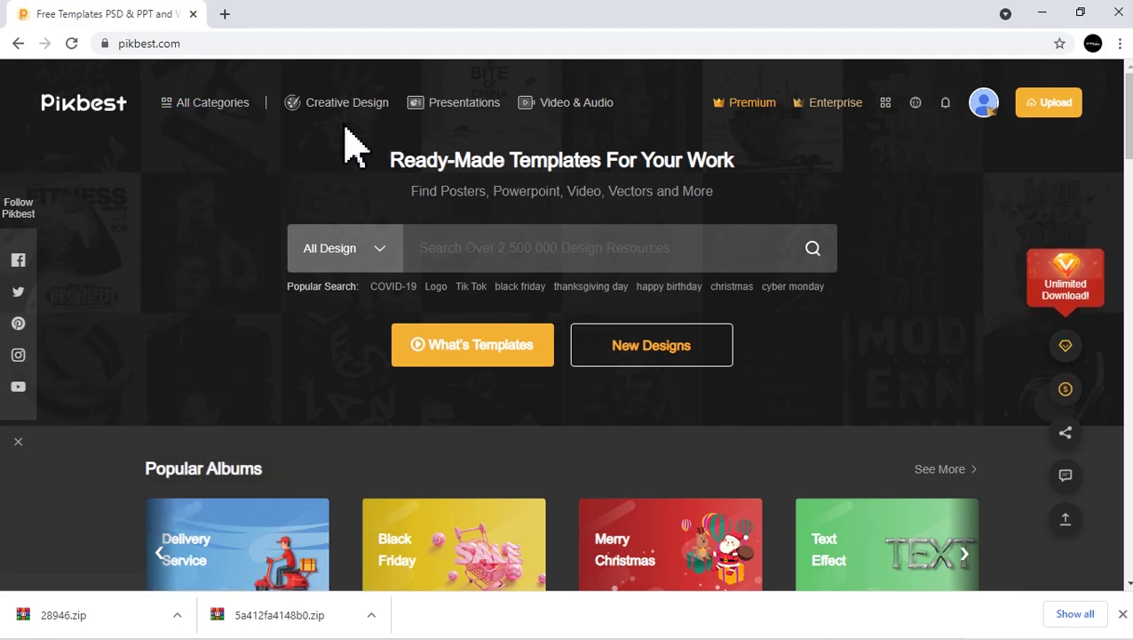
Open the full Pikbest PowerPoint templates listing.
mouse_move(441, 111)
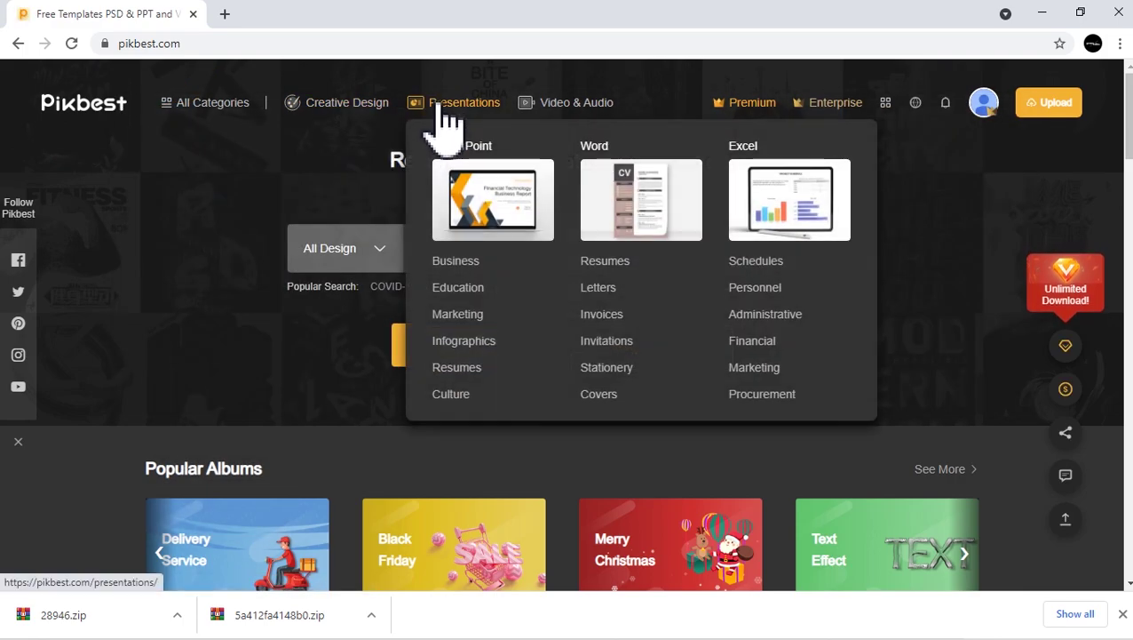
left_click(467, 153)
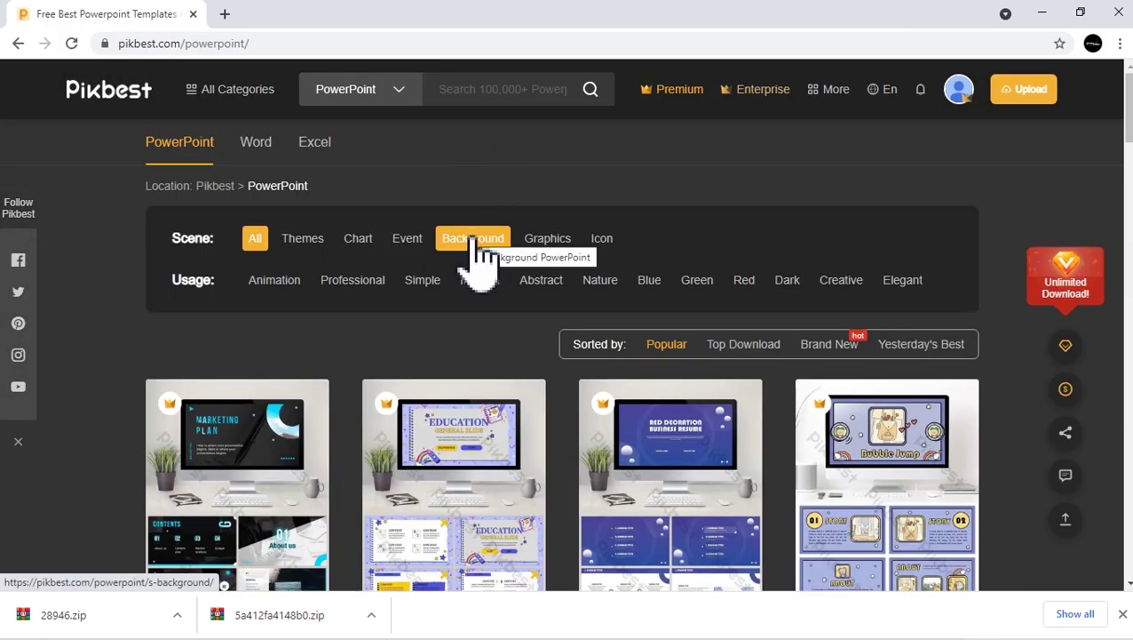
scroll(479, 253, "down", 2)
scroll(491, 303, "down", 5)
scroll(489, 304, "up", 6)
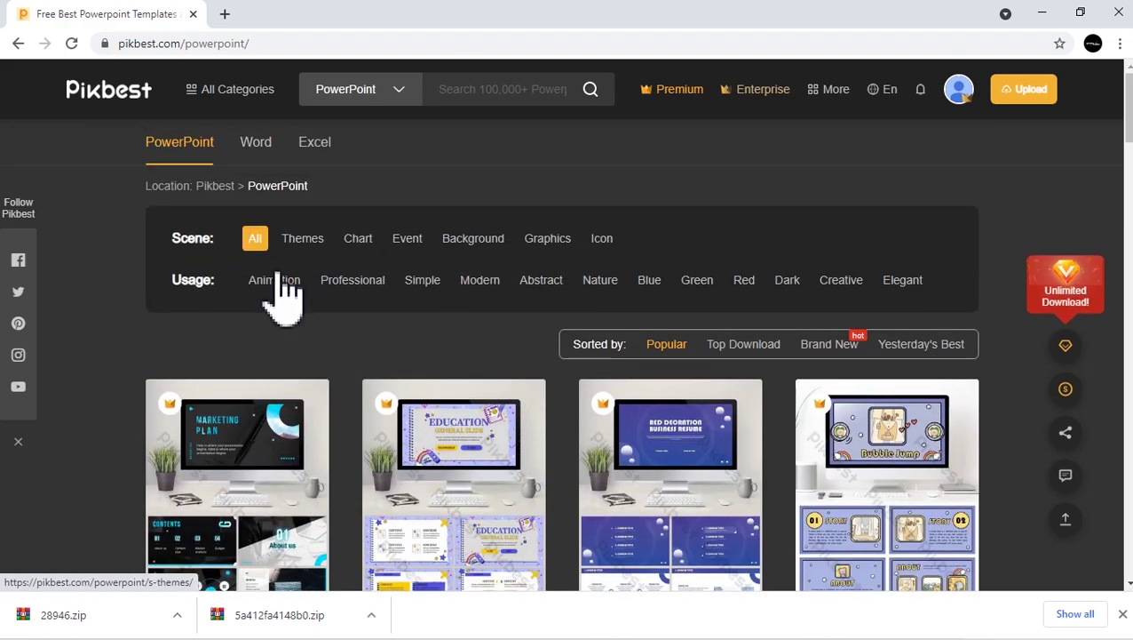
Scroll down the template grid to the Dark pink deciduous business card.
scroll(394, 385, "down", 3)
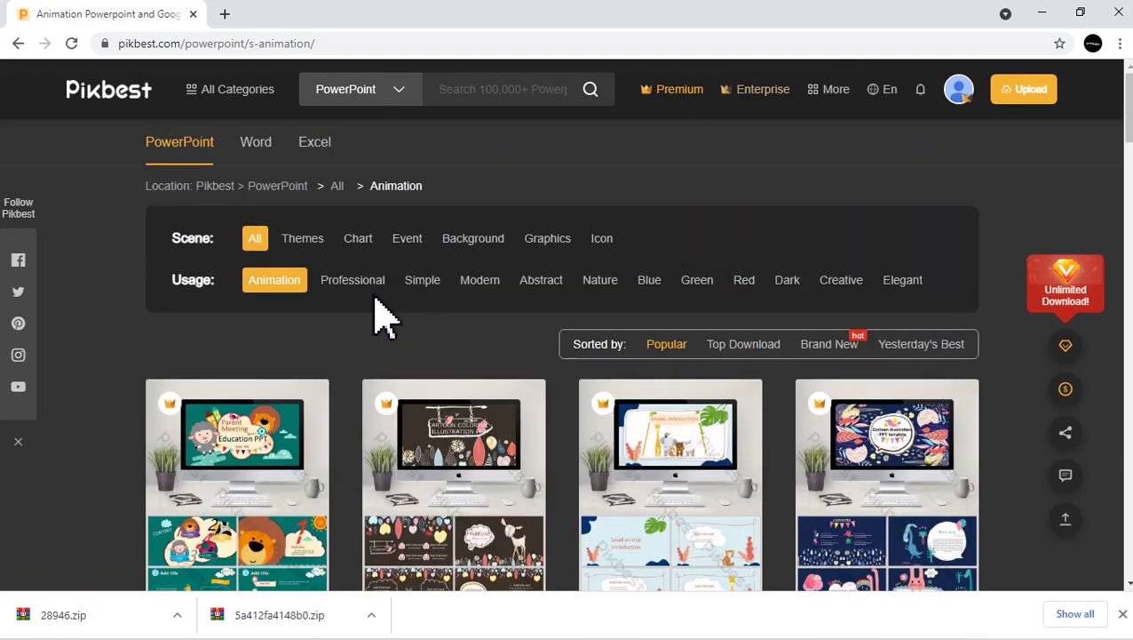
scroll(412, 345, "down", 4)
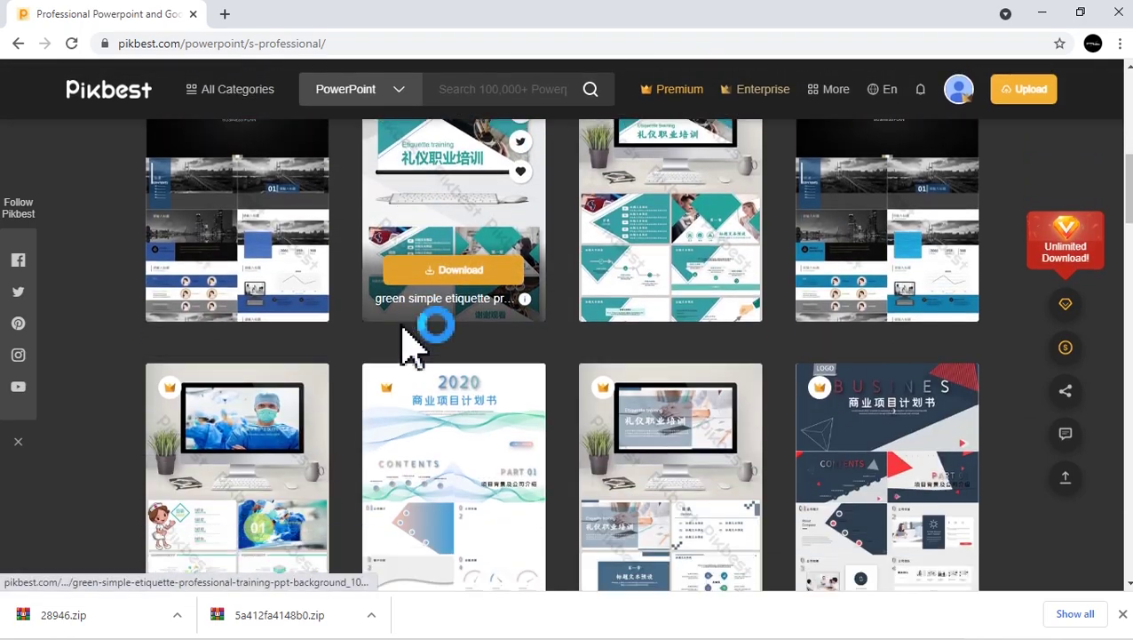
scroll(412, 311, "up", 1)
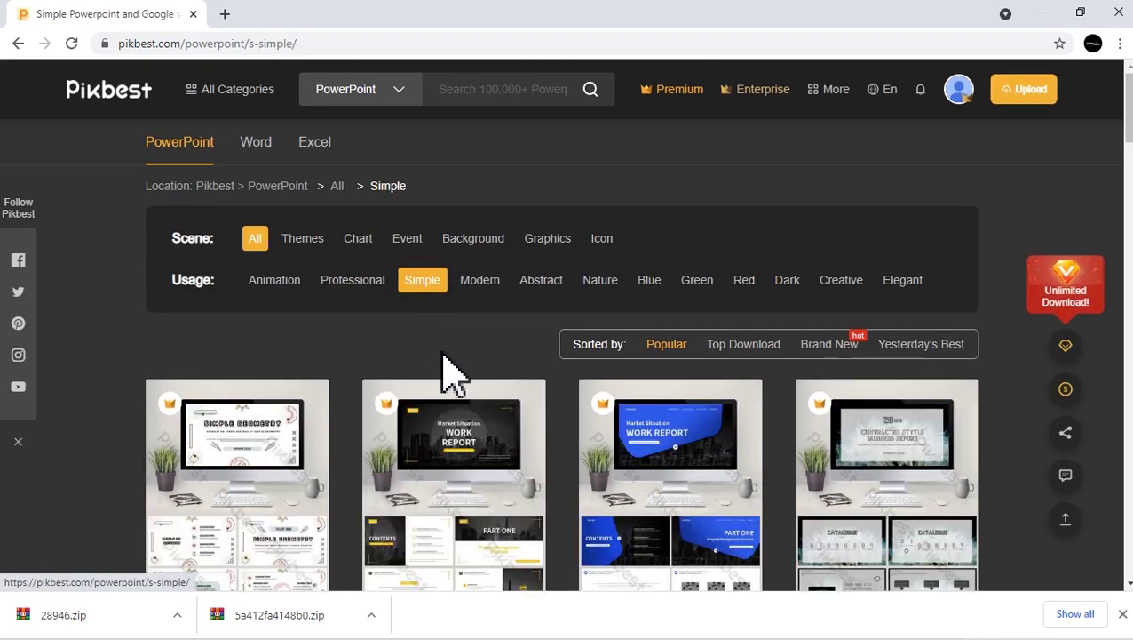
scroll(453, 373, "down", 5)
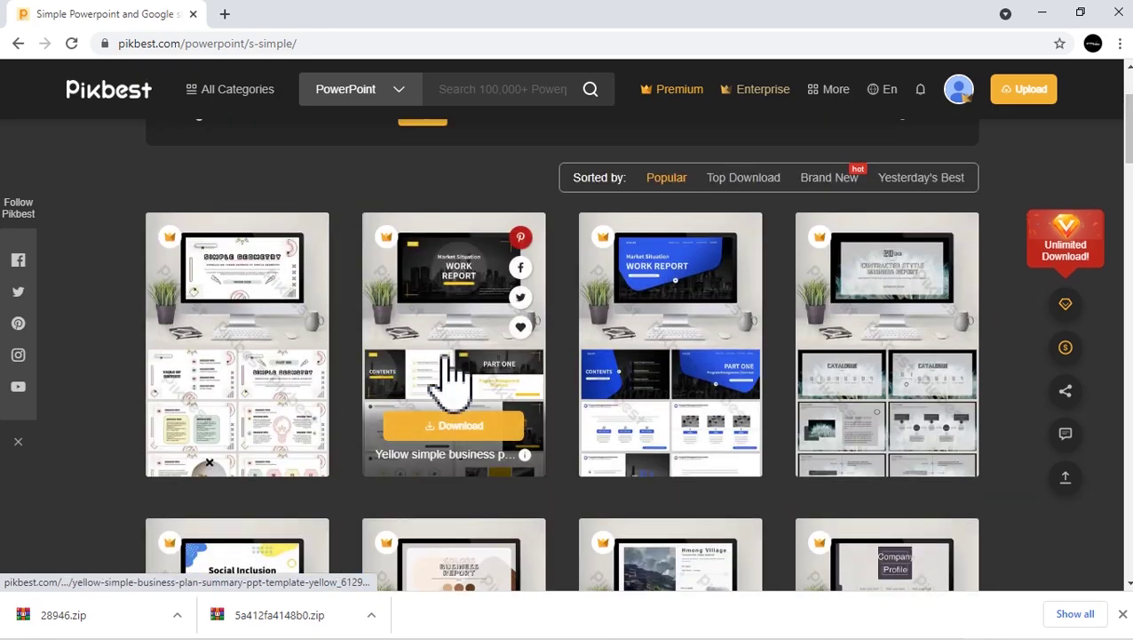
scroll(502, 360, "down", 4)
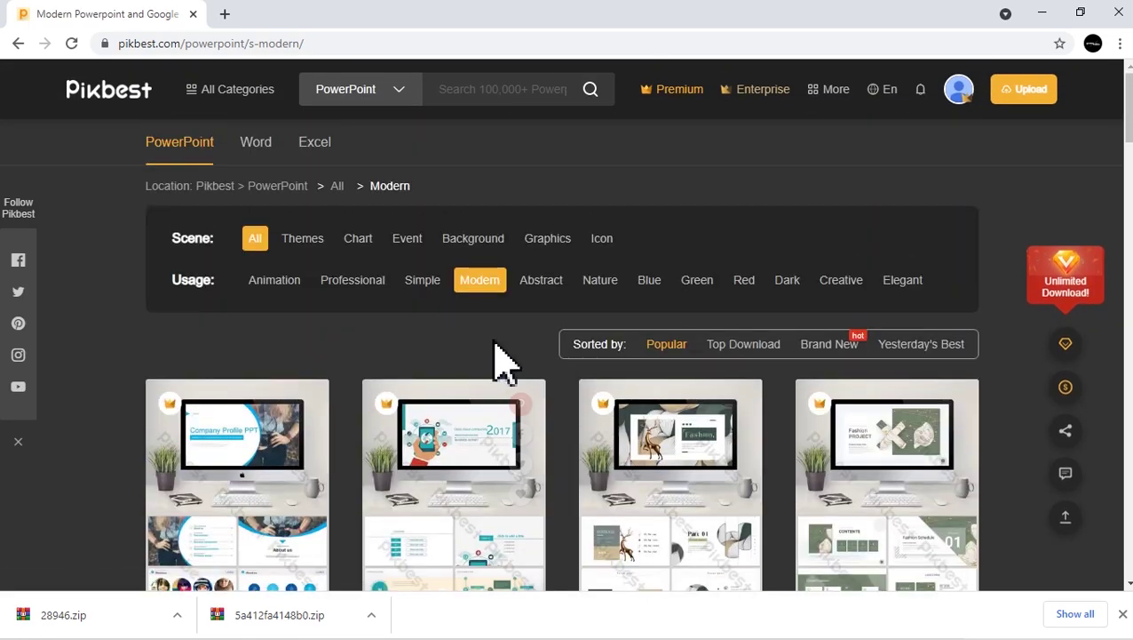
scroll(848, 302, "down", 5)
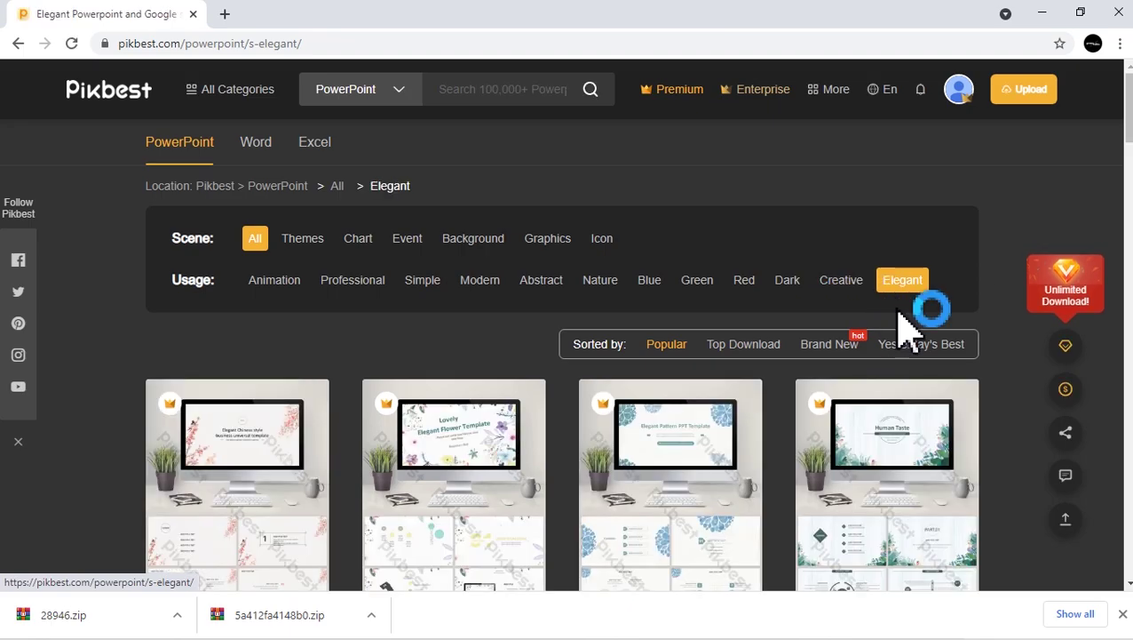
scroll(900, 315, "down", 4)
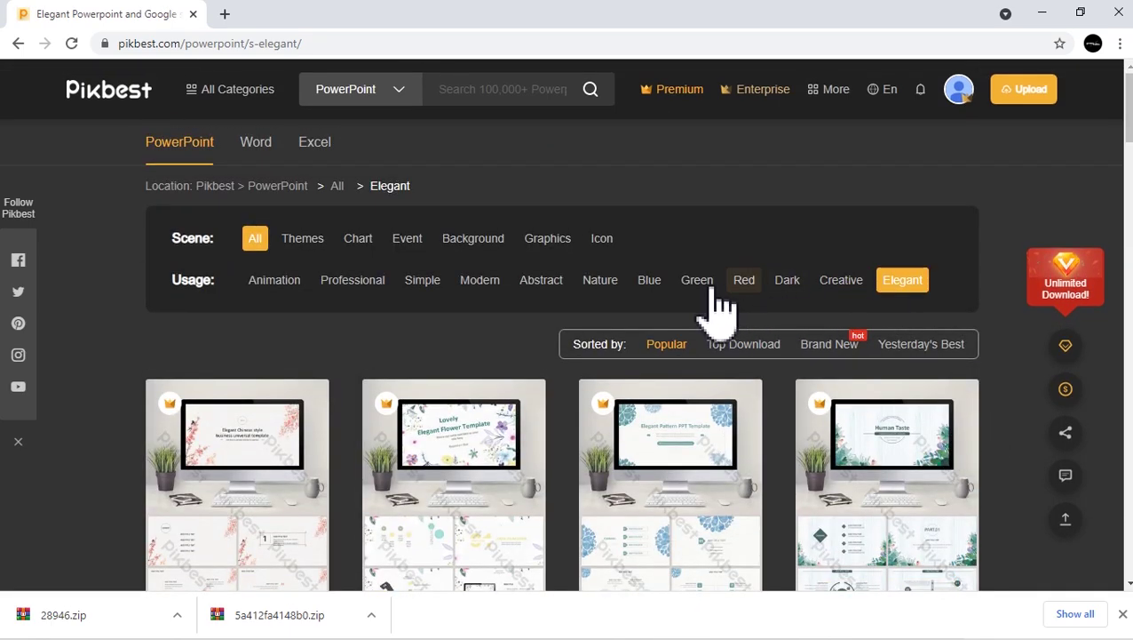
scroll(443, 367, "down", 5)
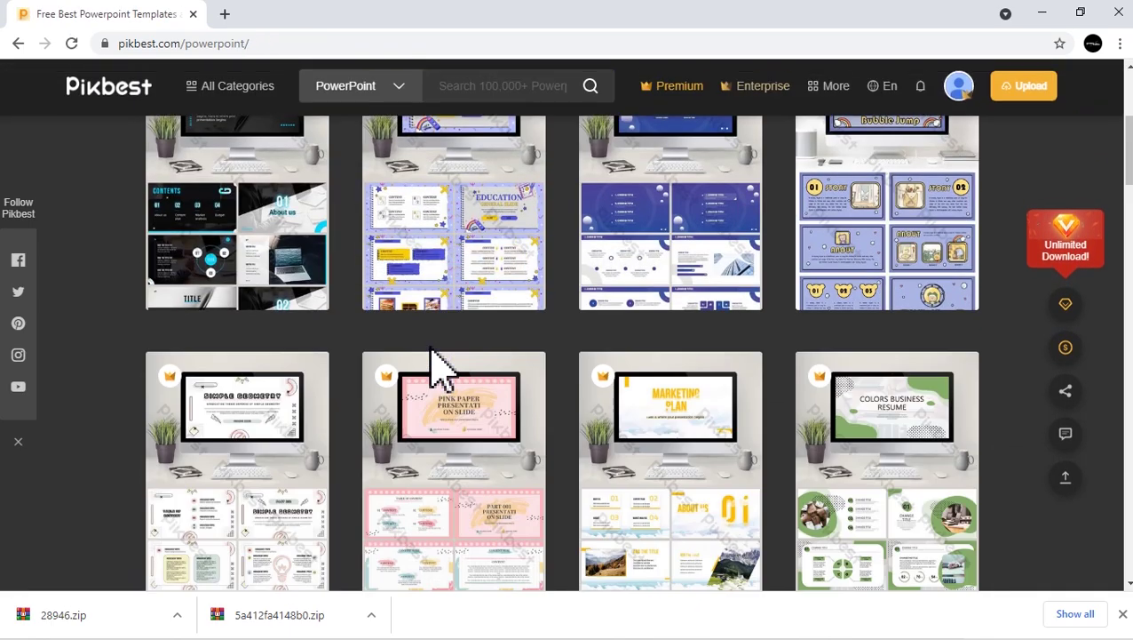
scroll(443, 367, "down", 10)
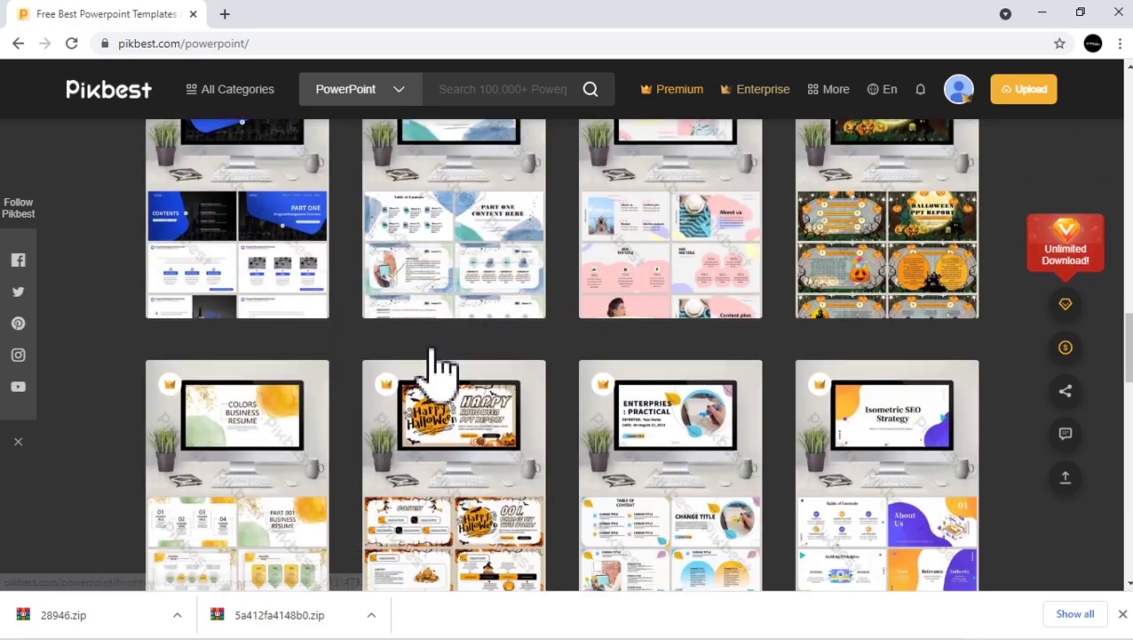
scroll(435, 364, "up", 2)
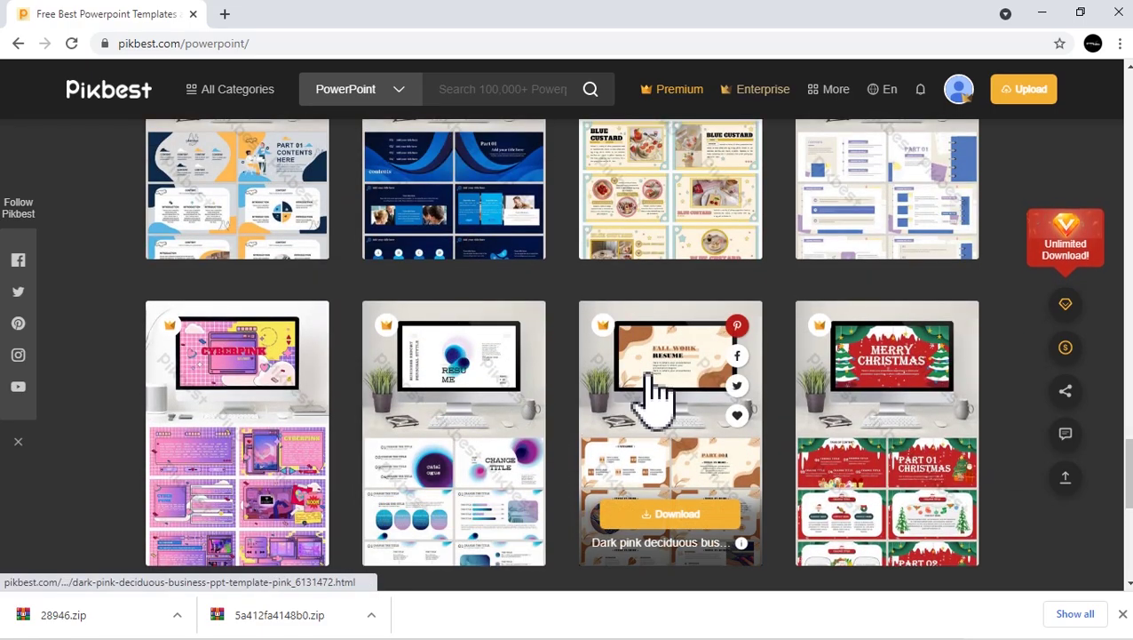
Open the Dark pink deciduous template's detail page and play its preview video.
left_click(653, 395)
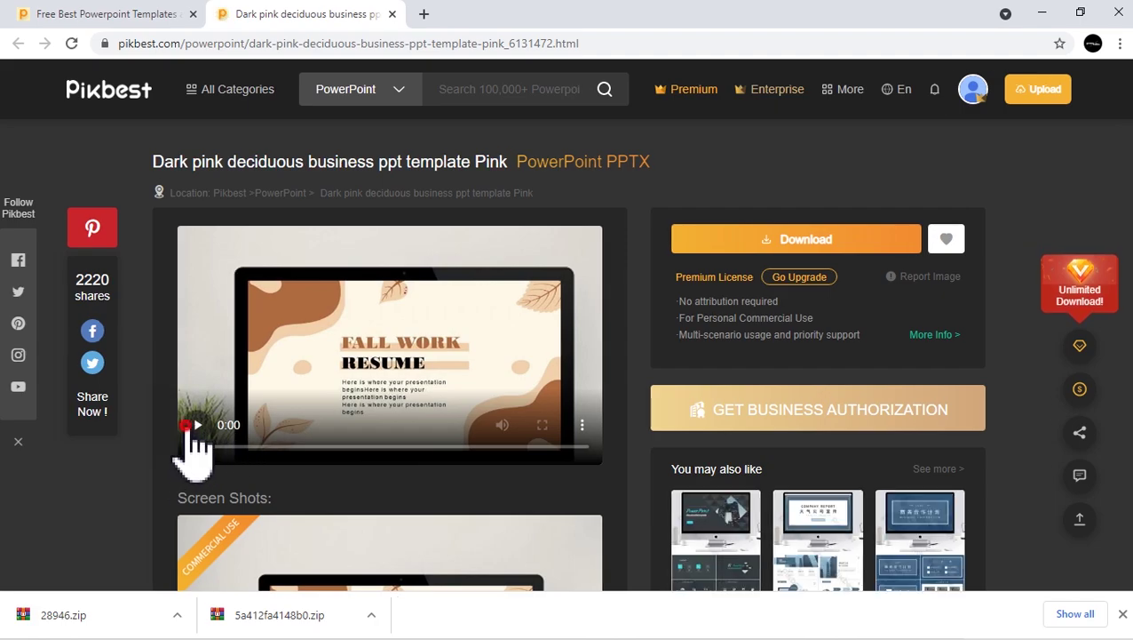
left_click(191, 424)
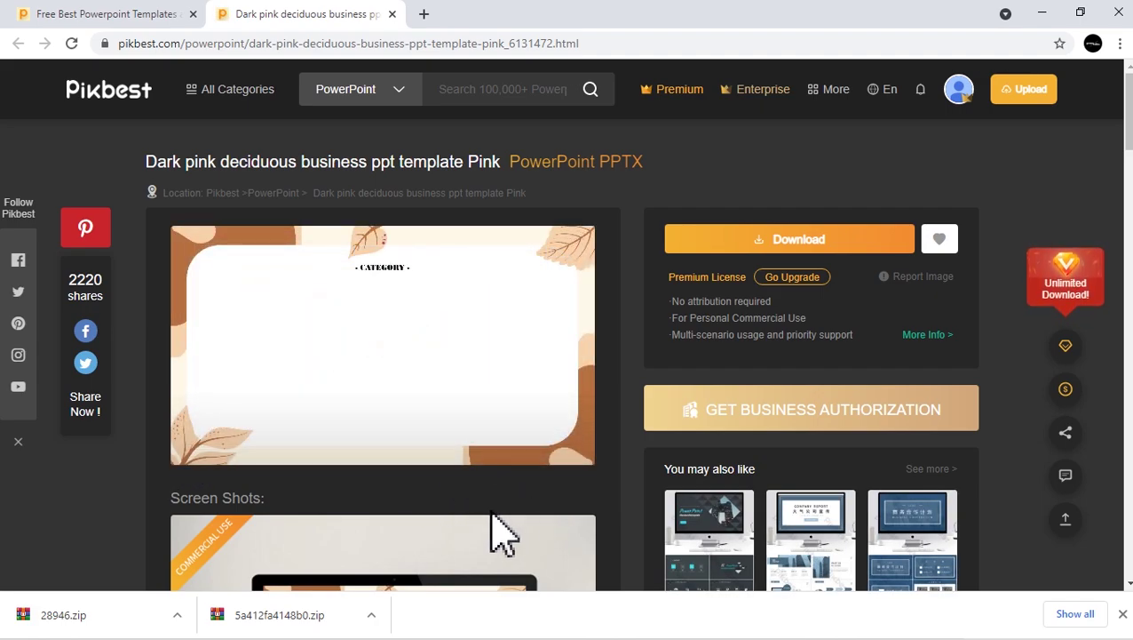
scroll(507, 528, "down", 10)
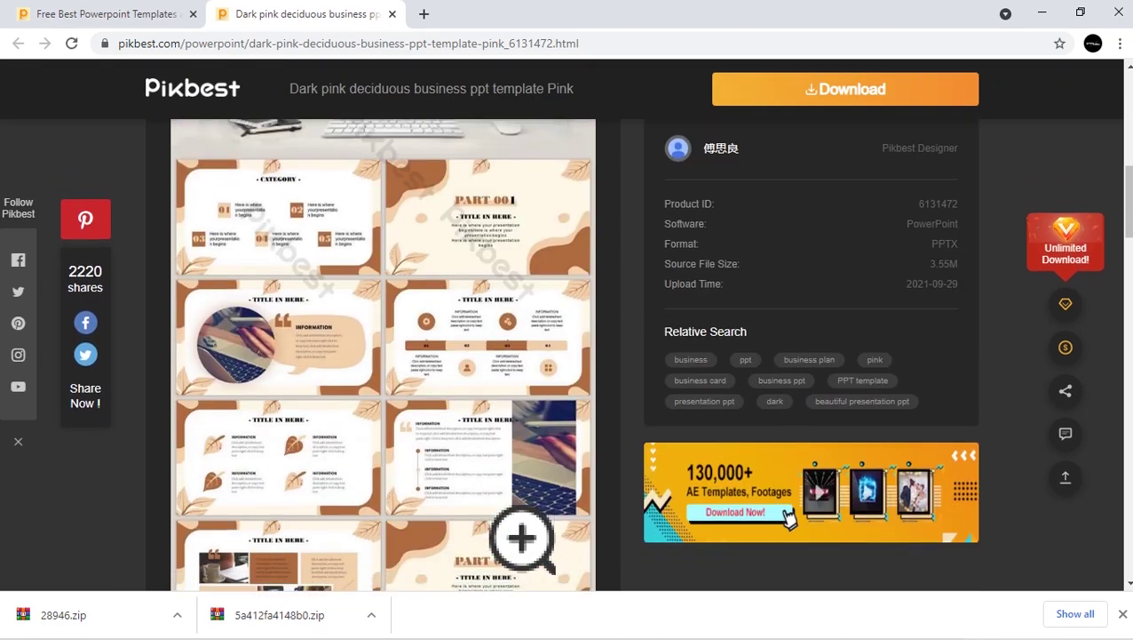
scroll(498, 528, "down", 5)
scroll(515, 532, "up", 15)
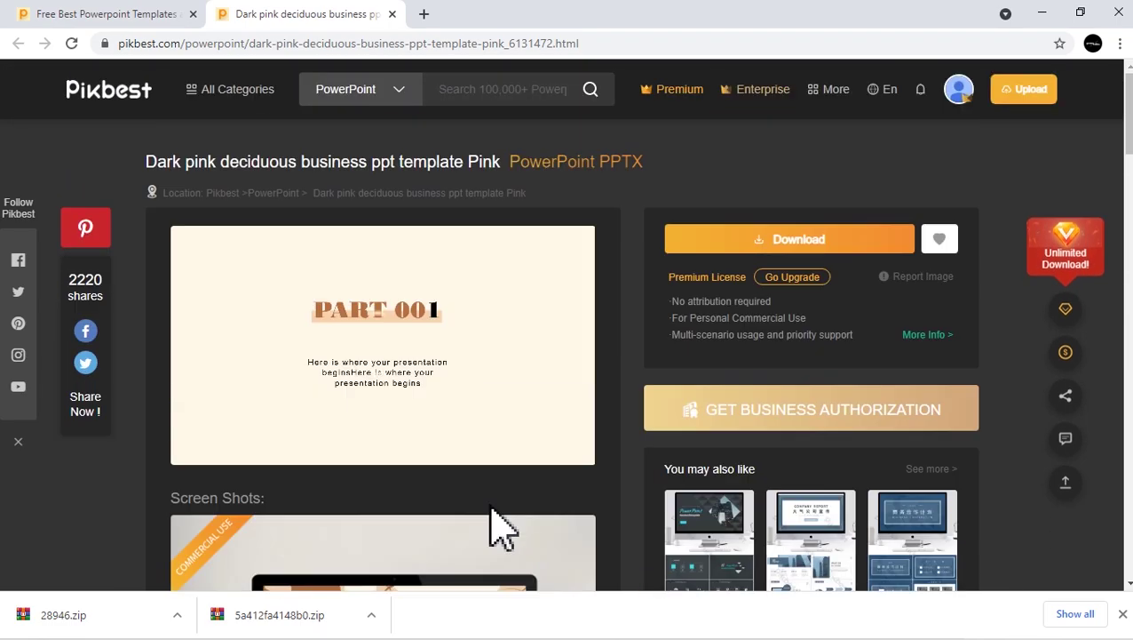
Download the template via the Premium Download popup and show the zip file.
left_click(762, 239)
left_click(608, 283)
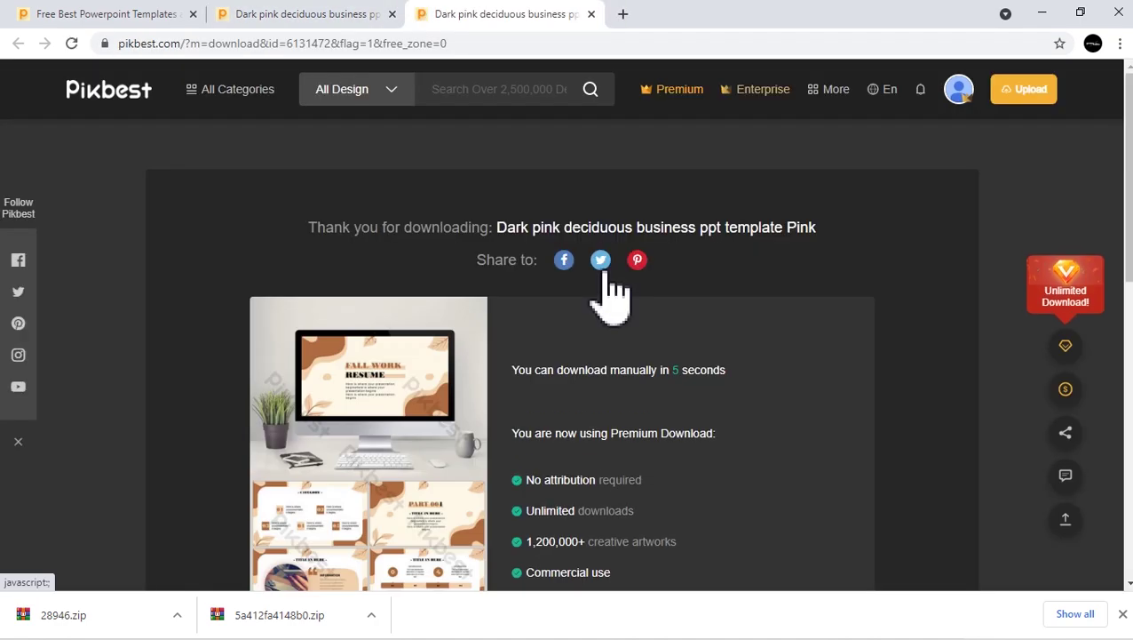
left_click(126, 620)
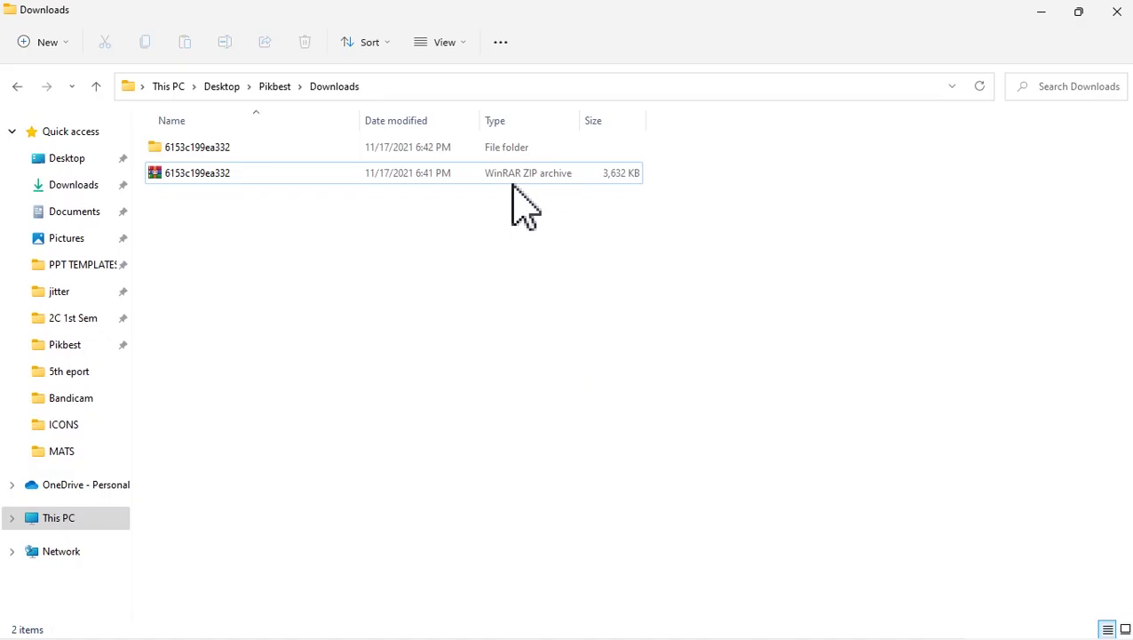
Extract the template zip to its suggested folder, replacing existing files, and select the PowerPoint file.
left_click(508, 172)
right_click(508, 172)
left_click(579, 278)
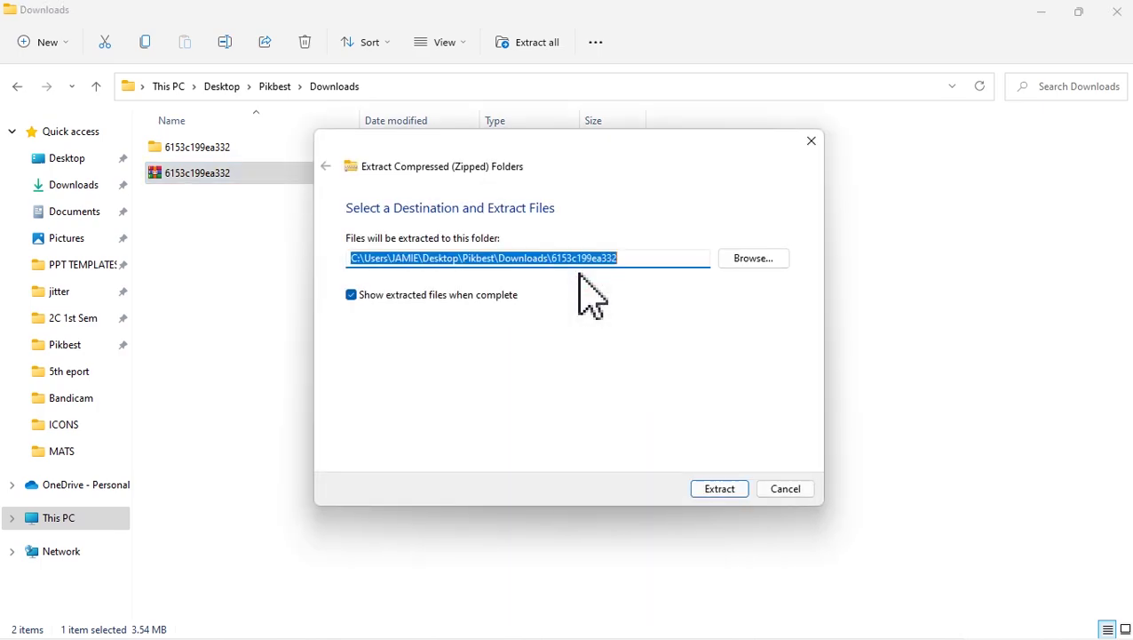
left_click(721, 489)
left_click(631, 202)
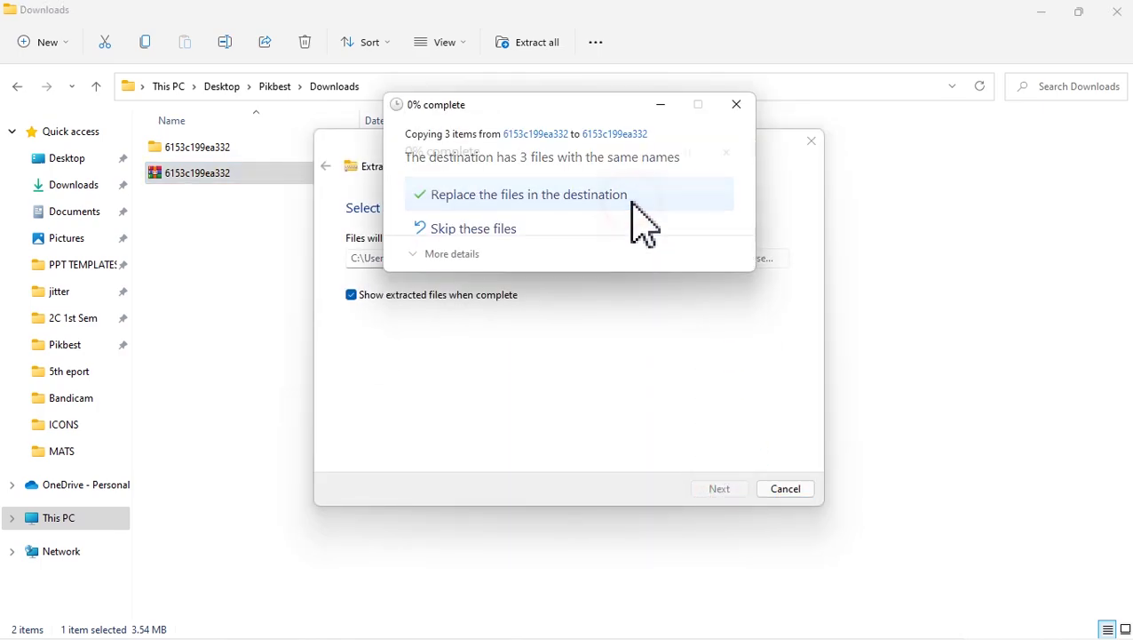
left_click(355, 213)
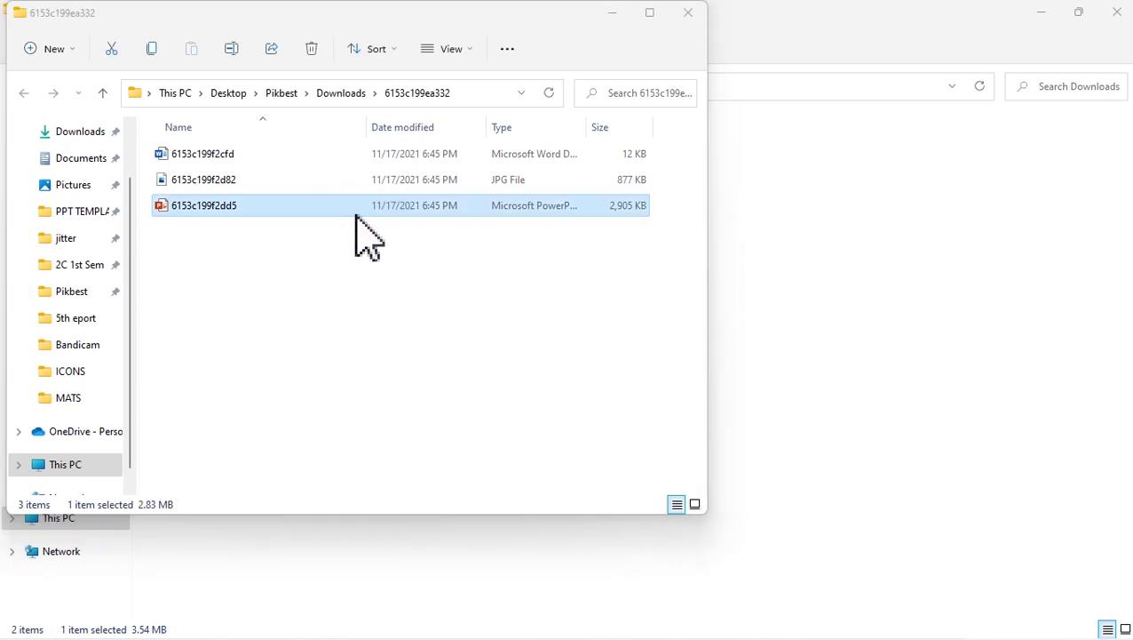
Open the template, retype the FALL WORK RESUME title, and select slide 2's 01 box text.
double_click(407, 213)
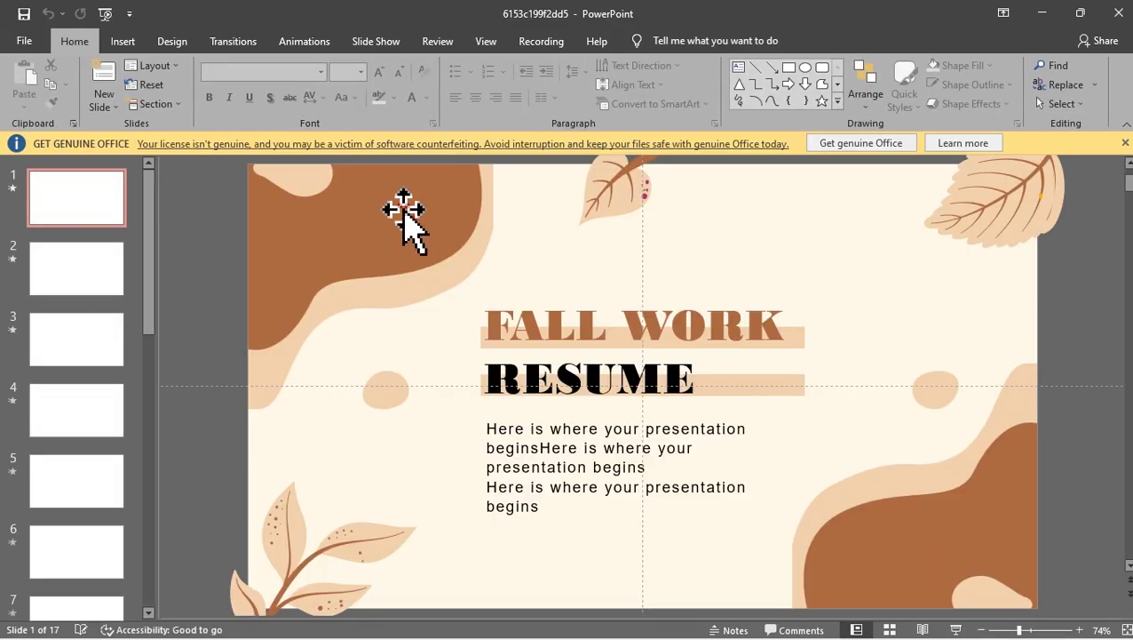
triple_click(658, 320)
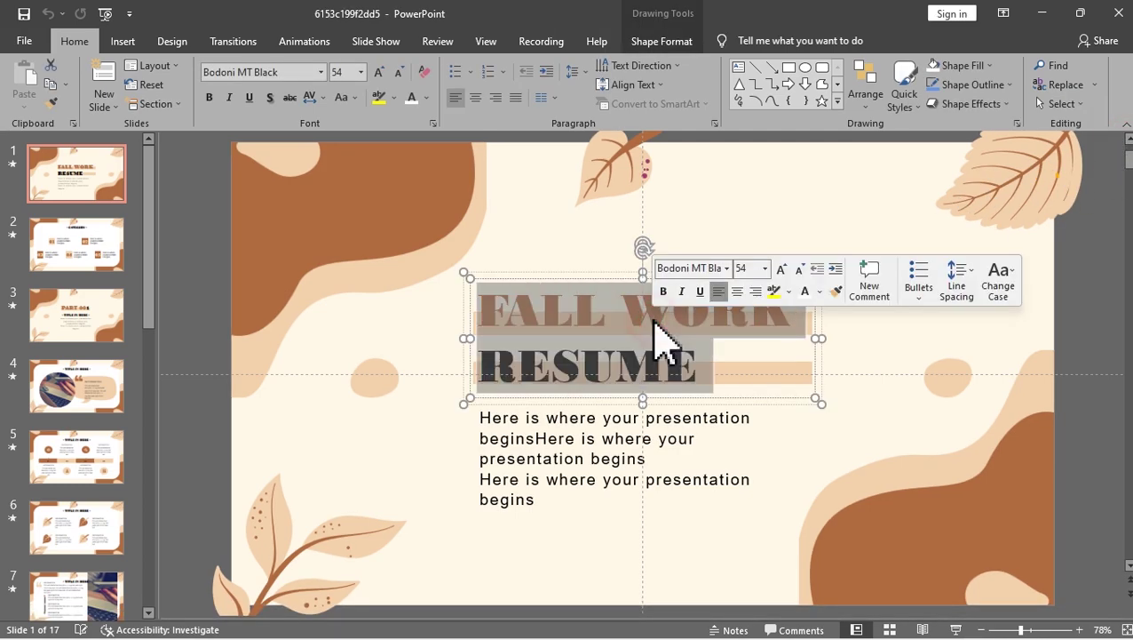
type("Insert Title")
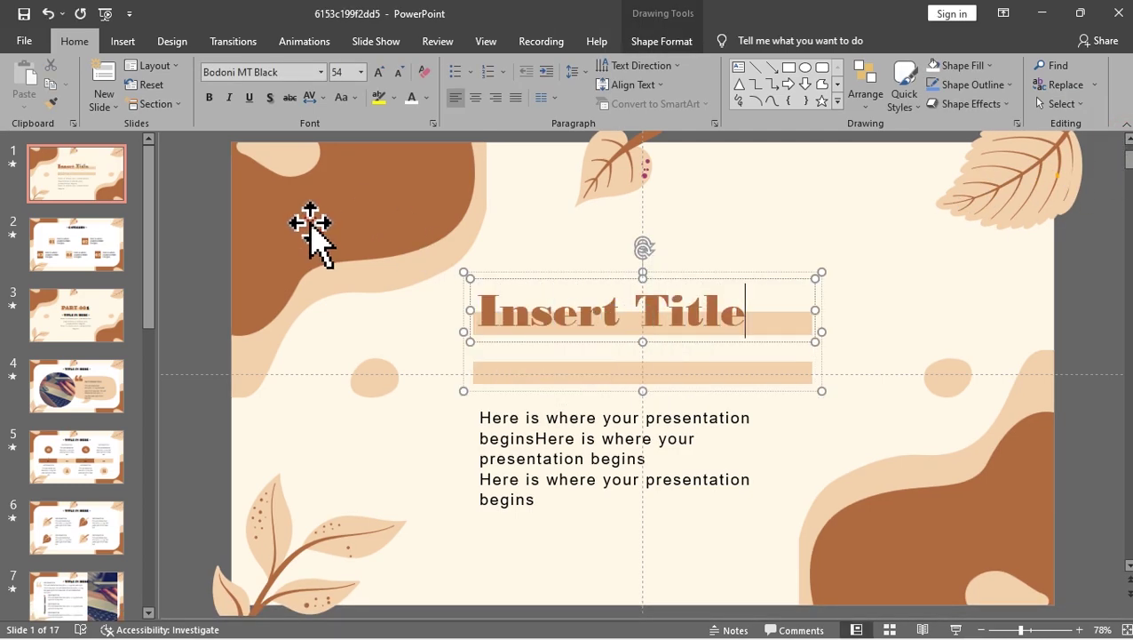
left_click(111, 253)
left_click(476, 328)
triple_click(475, 329)
Replace slide 4's circular photo with the sunset picture and select the information paragraph.
left_click(120, 382)
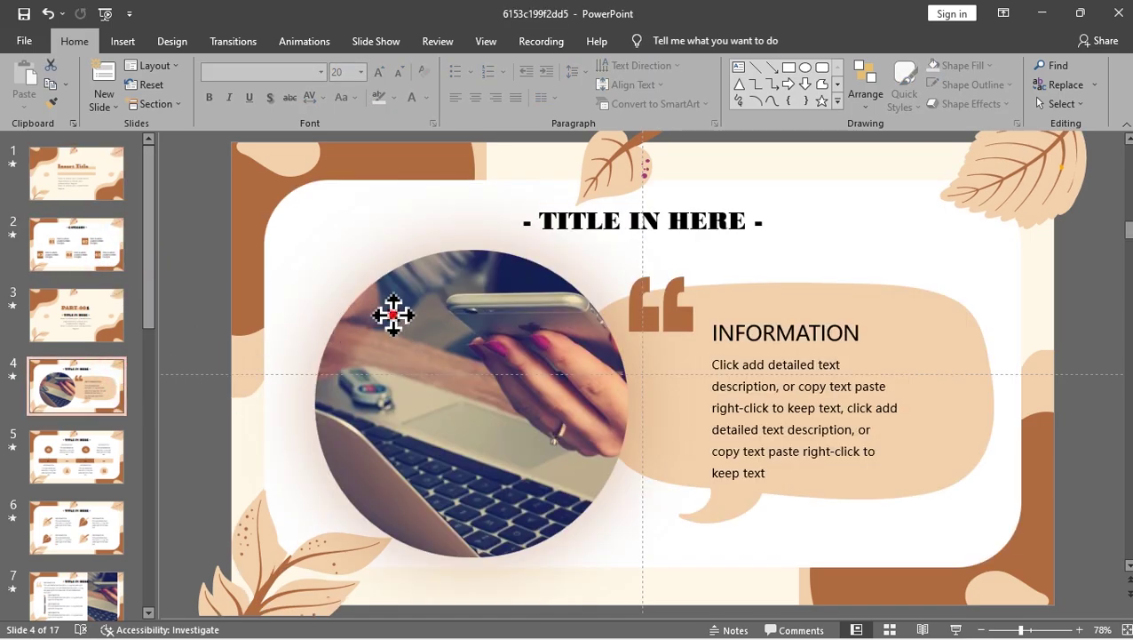
right_click(391, 311)
left_click(463, 408)
left_click(569, 412)
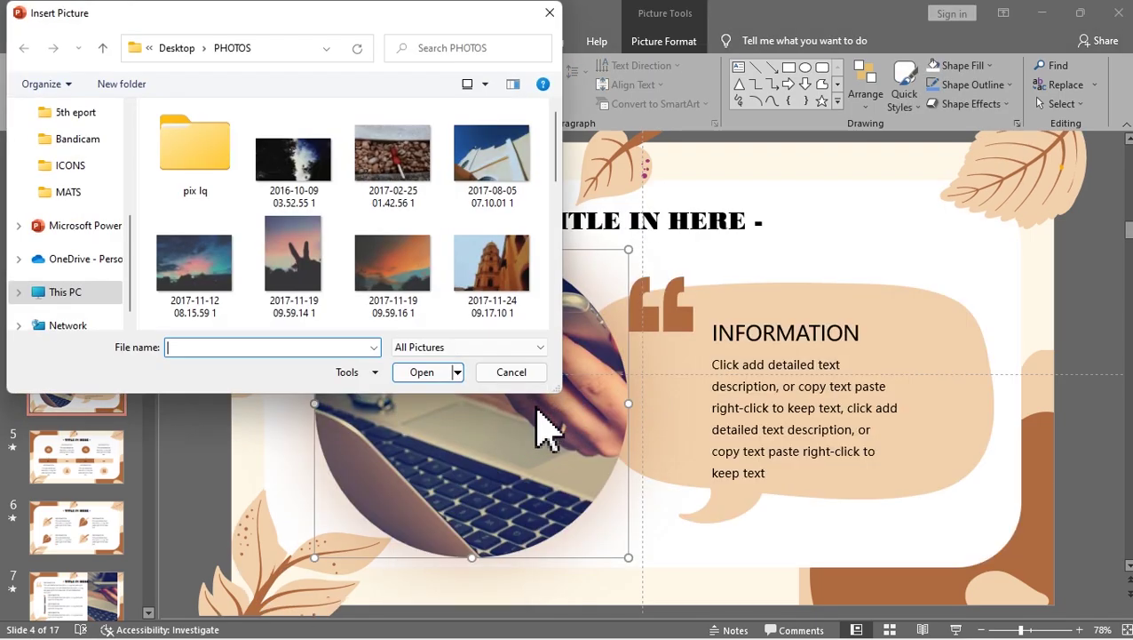
double_click(412, 272)
triple_click(769, 382)
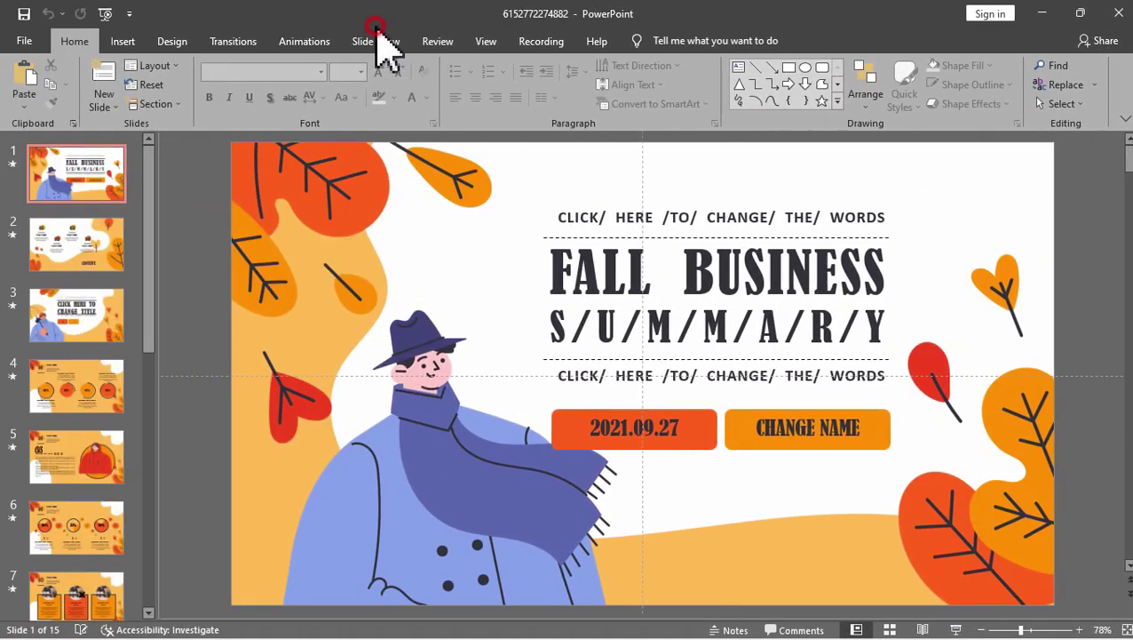
Preview the Fall Business, Blue Custard and Business Summary templates as full-screen slide shows.
left_click(375, 41)
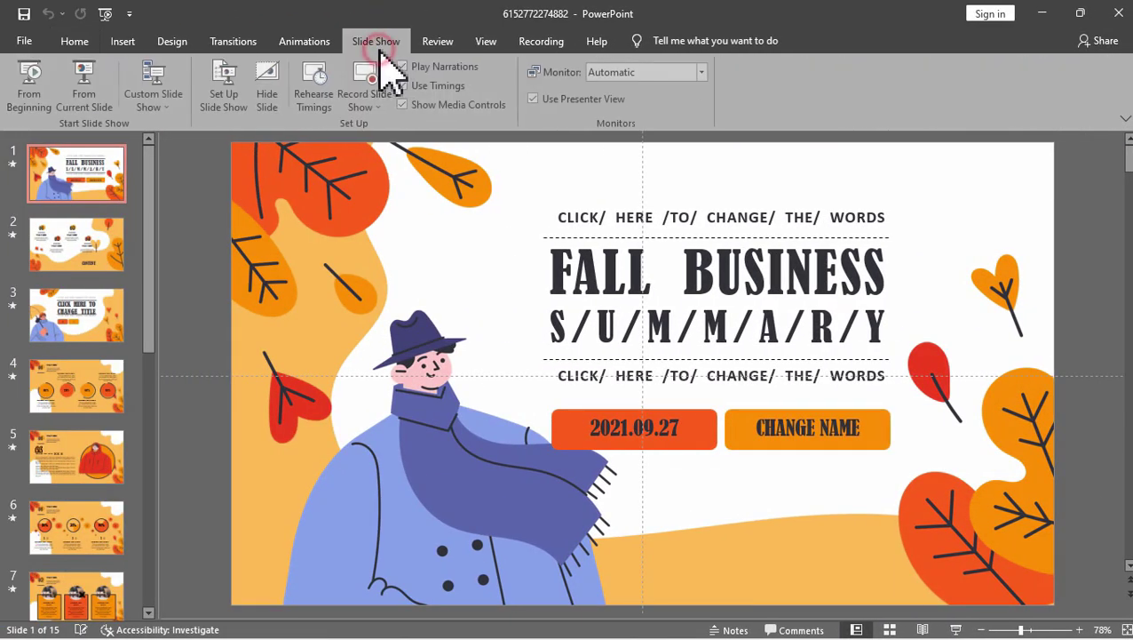
left_click(27, 91)
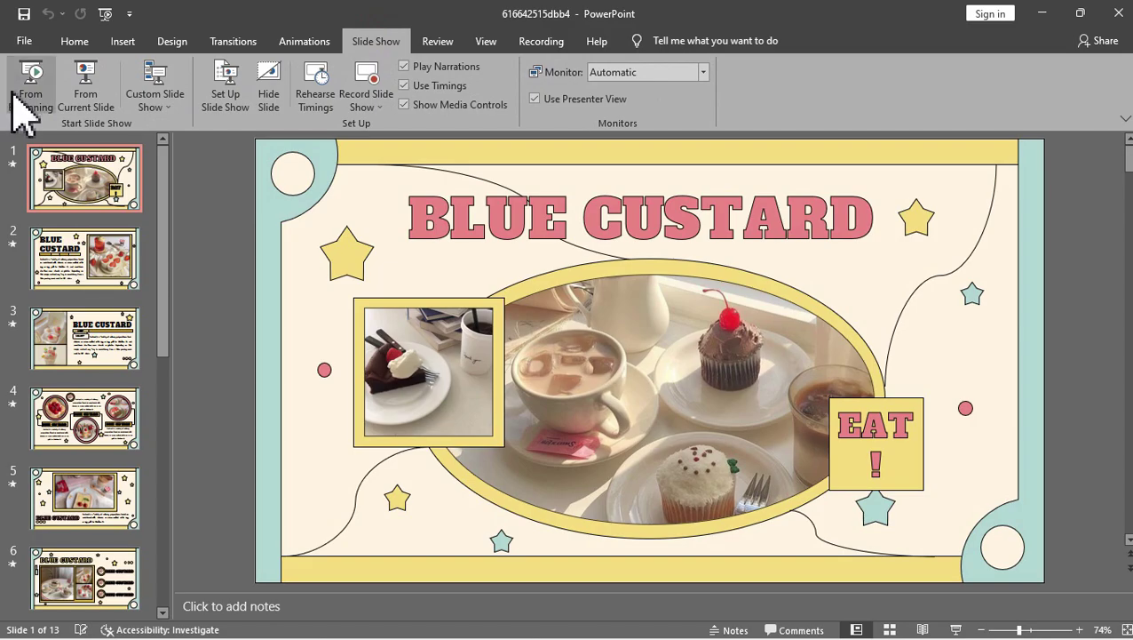
left_click(12, 92)
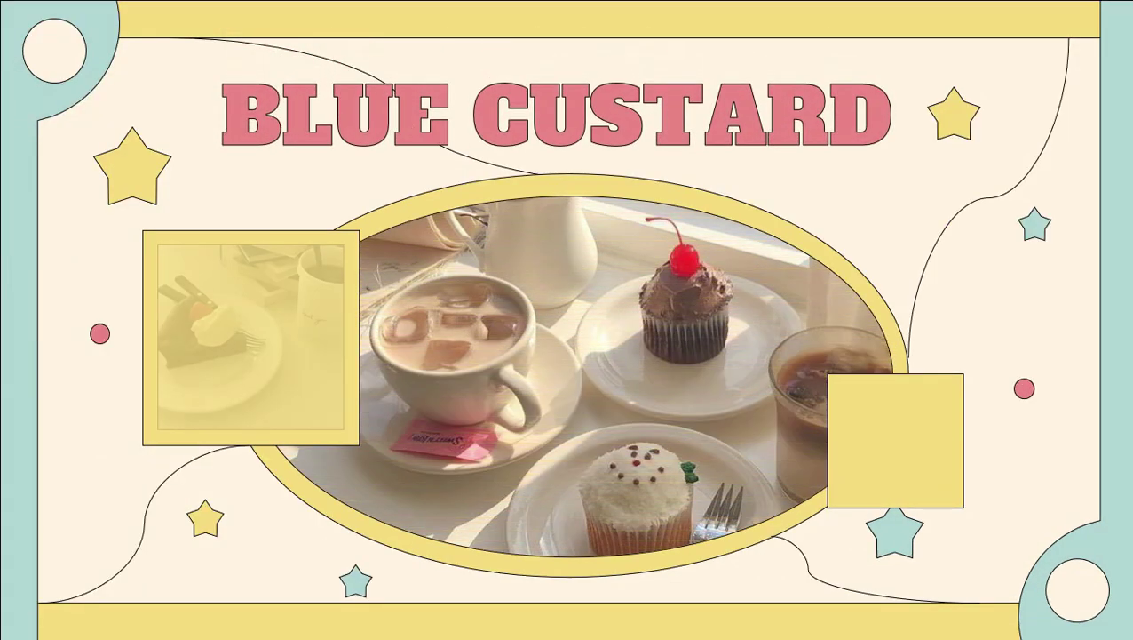
key("Right")
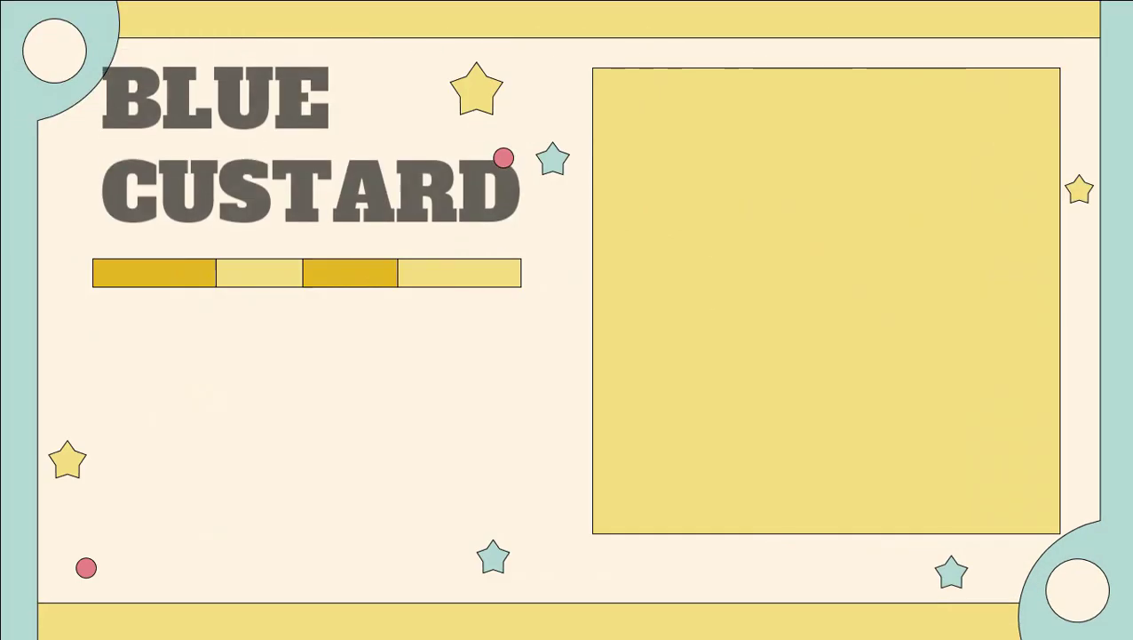
key("Right")
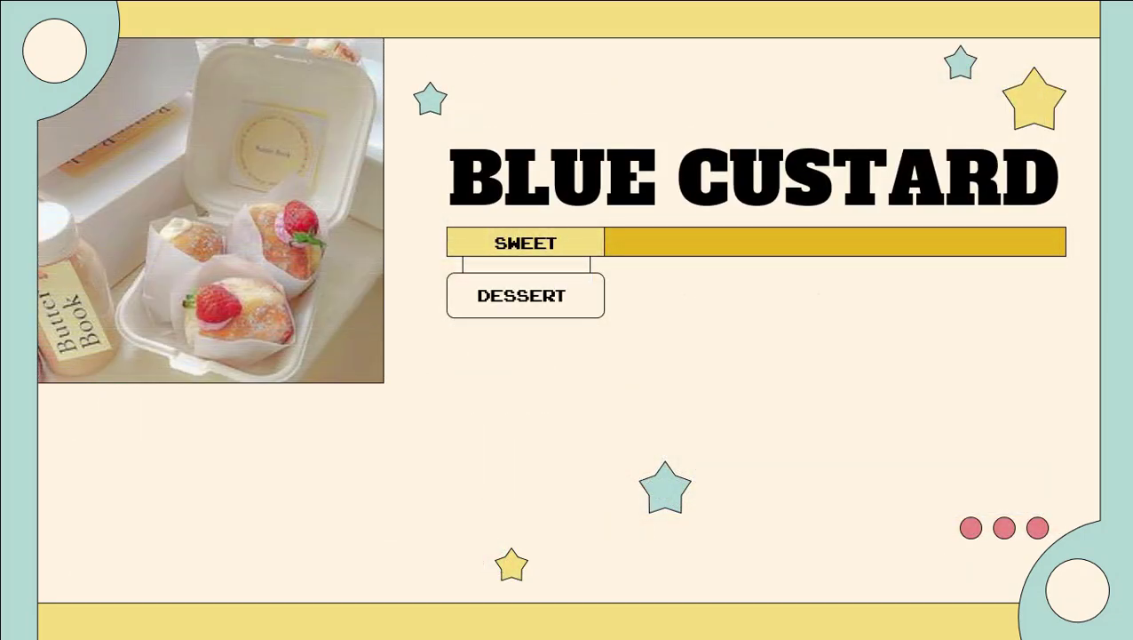
key("Right")
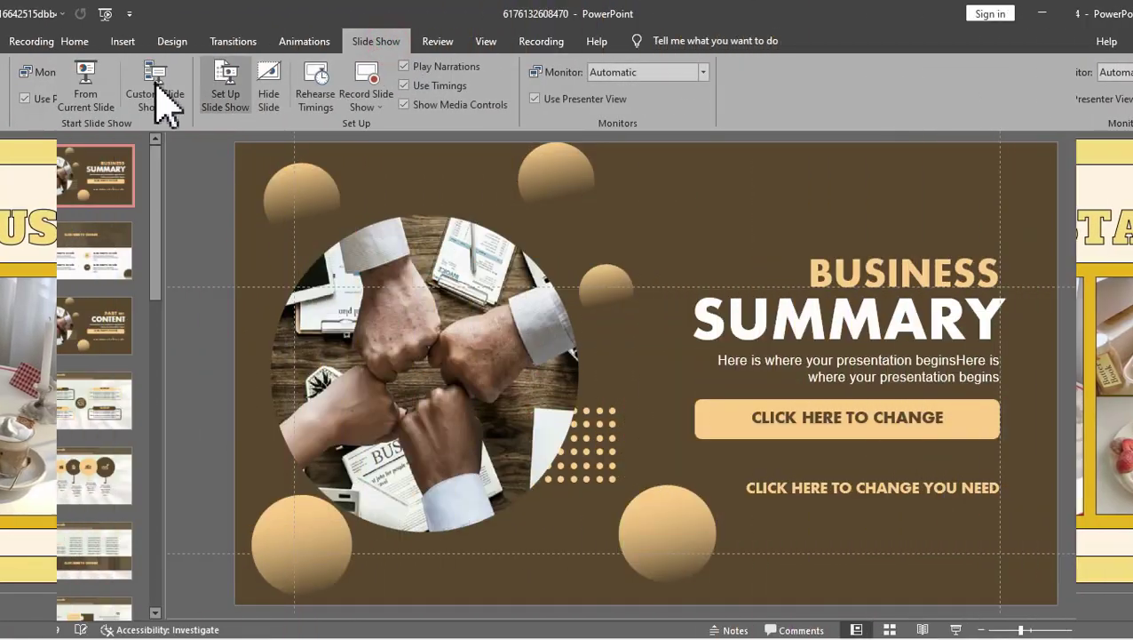
left_click(32, 104)
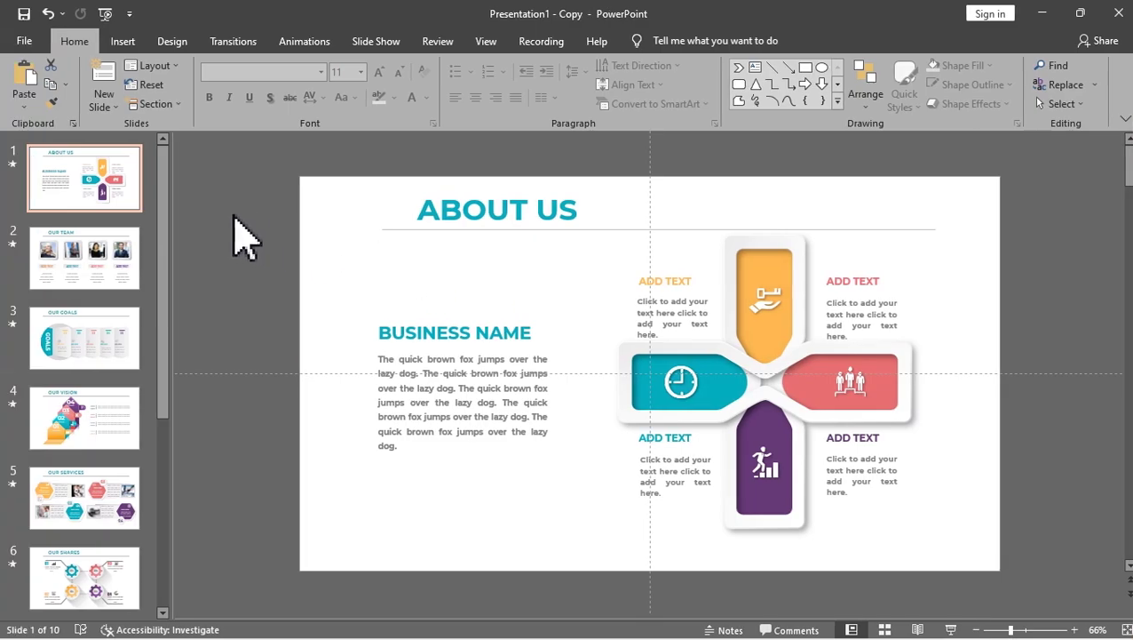
left_click(147, 245)
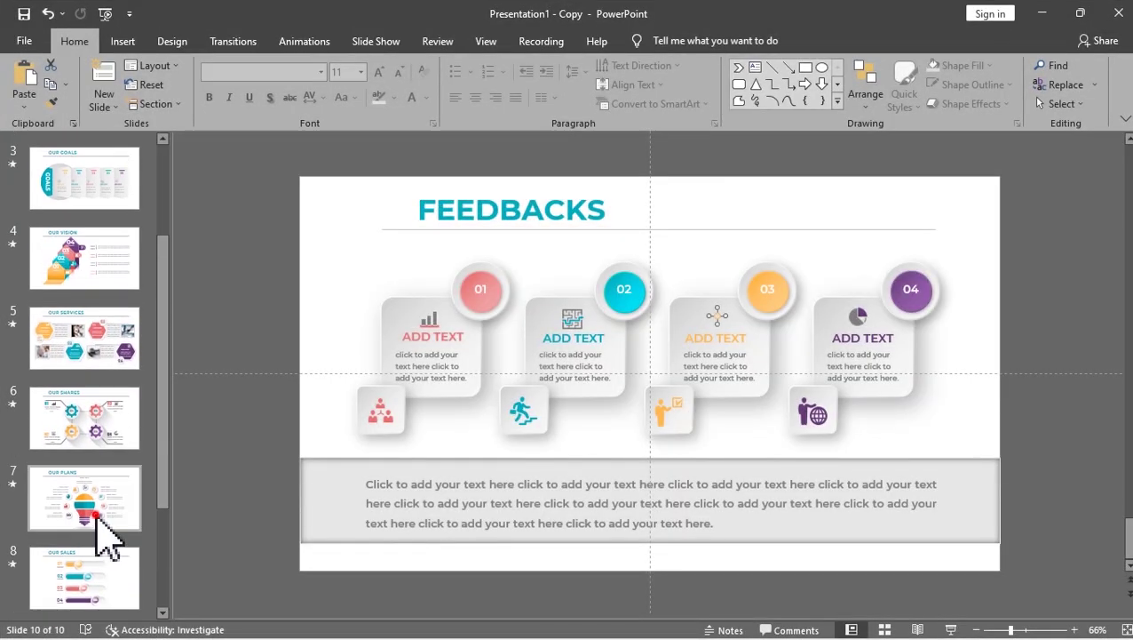
Insert a new slide before About Us and delete its title and subtitle placeholders.
left_click(84, 436)
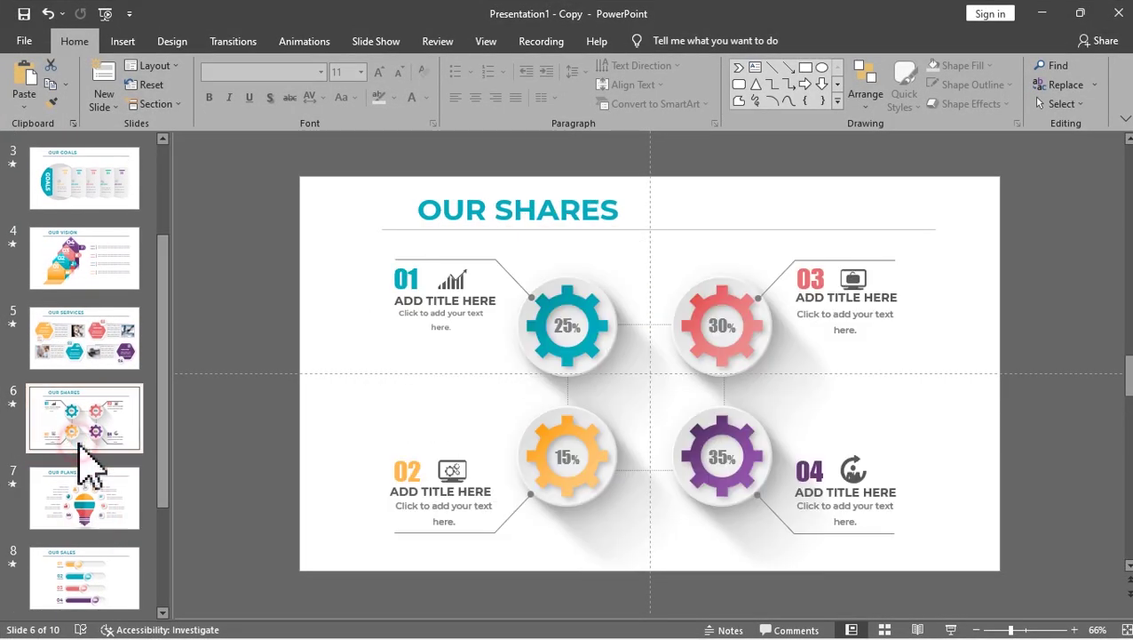
left_click(435, 307)
scroll(97, 311, "up", 2)
left_click(89, 182)
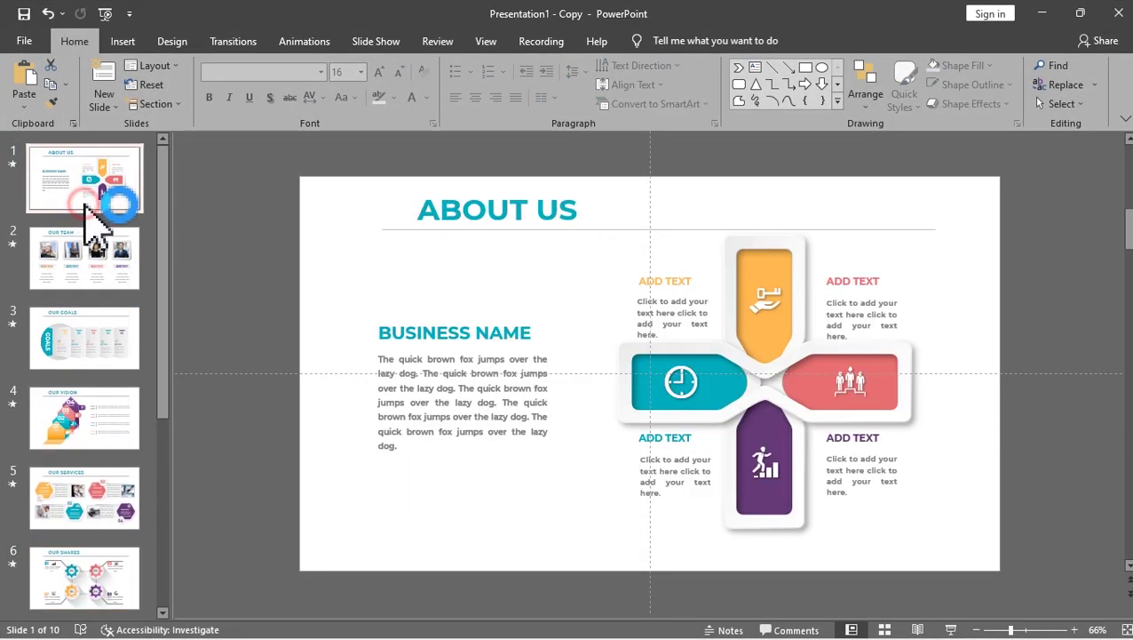
left_click(105, 78)
left_click(83, 182)
left_click_drag(316, 203, 986, 523)
key("Delete")
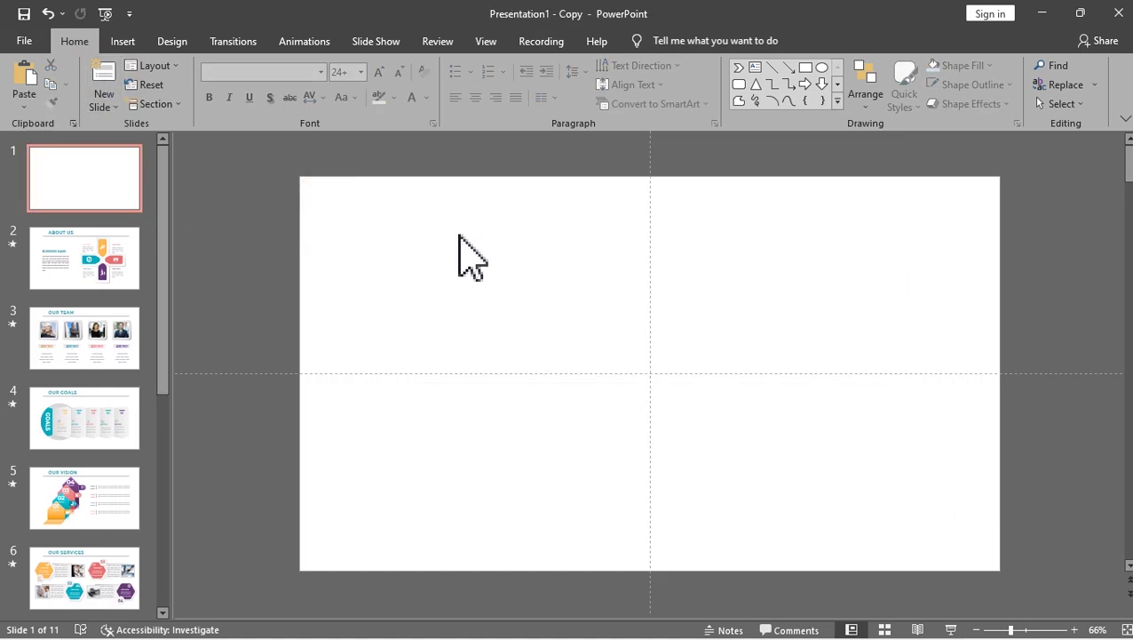
Draw a rectangle tile on the blank first slide.
left_click(124, 42)
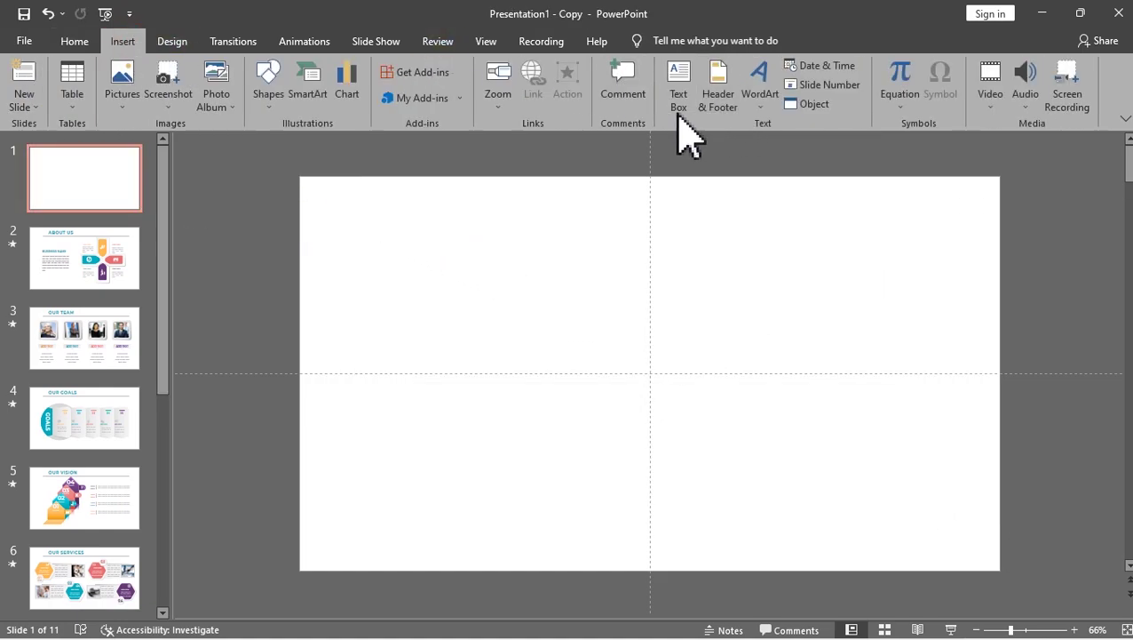
left_click(270, 105)
left_click(332, 142)
left_click_drag(413, 237, 526, 355)
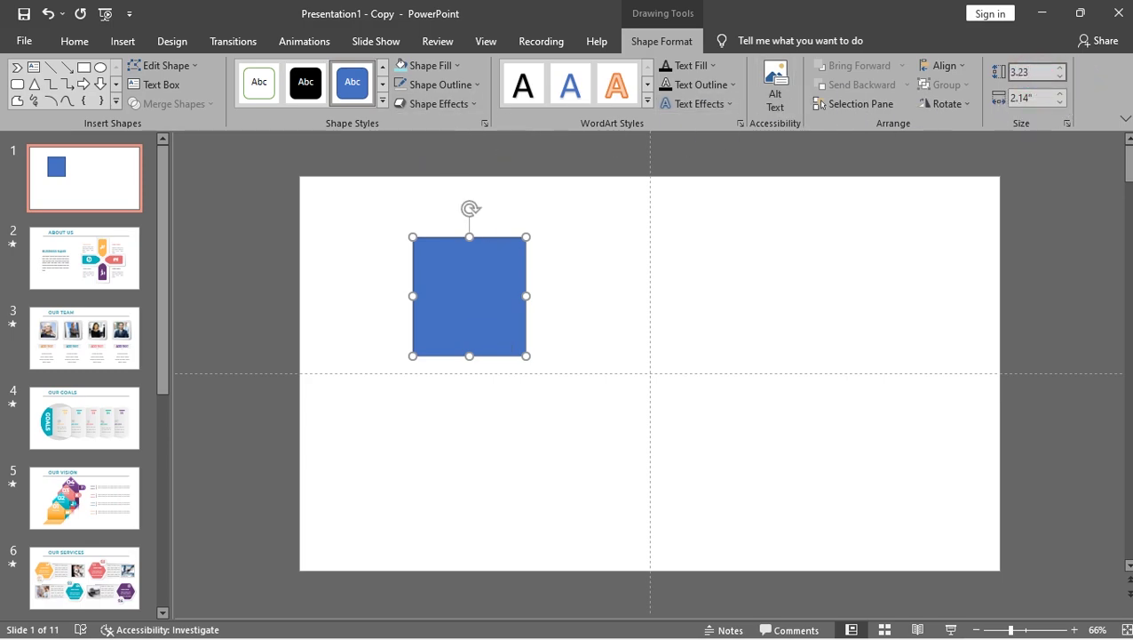
Set the rectangle's height to 3.23 inches and reselect it.
type("3.23")
key("Tab")
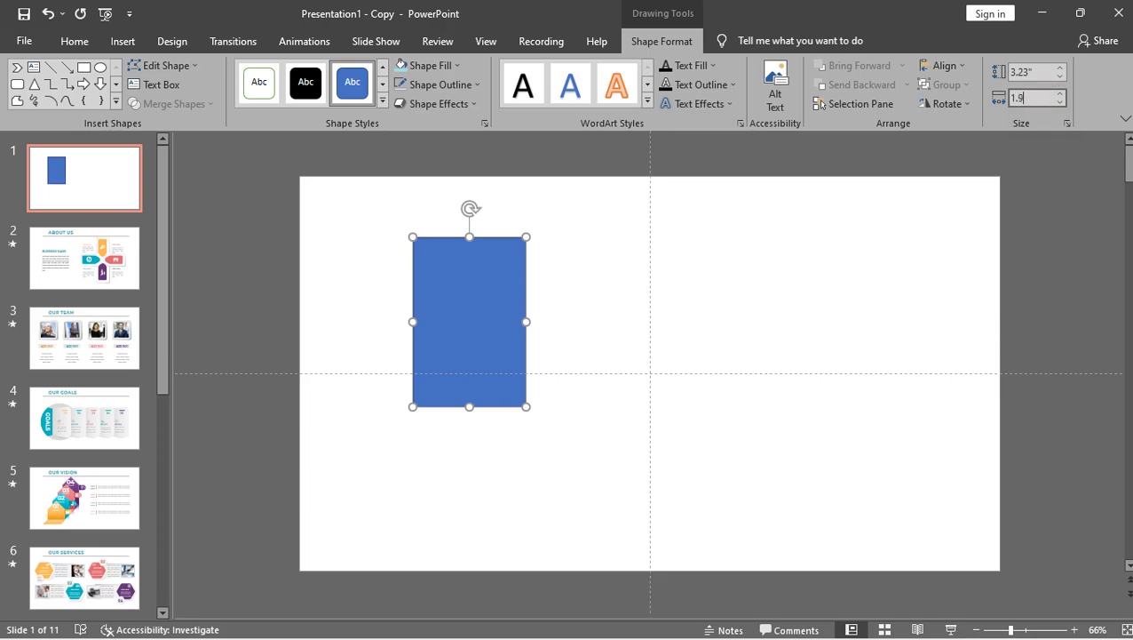
left_click(589, 301)
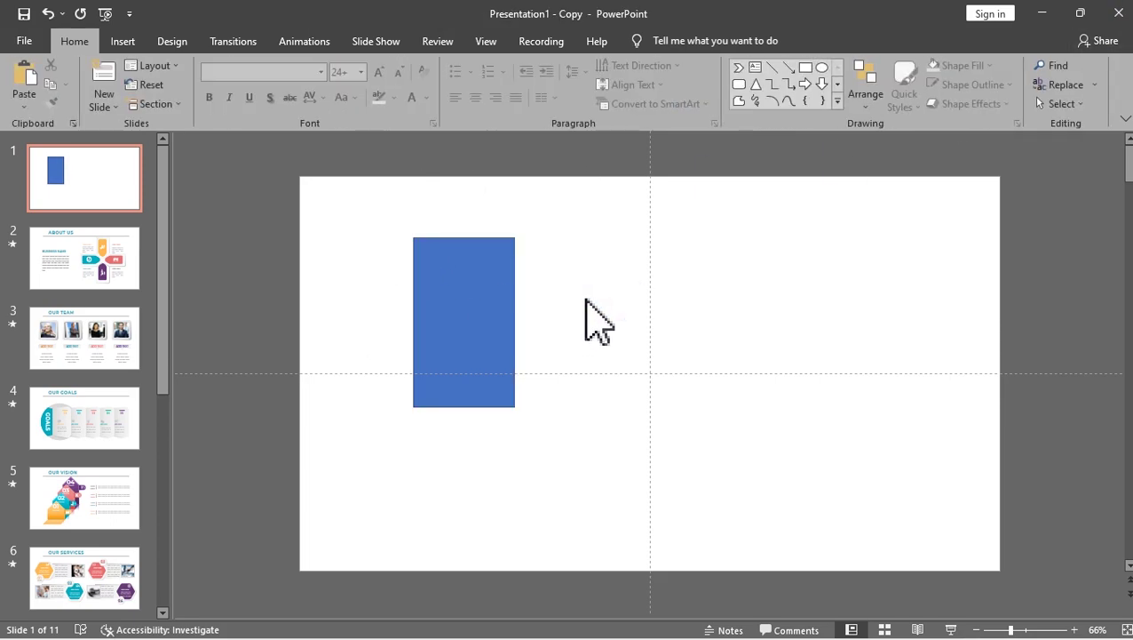
left_click(468, 280)
Nudge the tall rectangle into place and paste a copy beside it.
left_click_drag(466, 277, 455, 301)
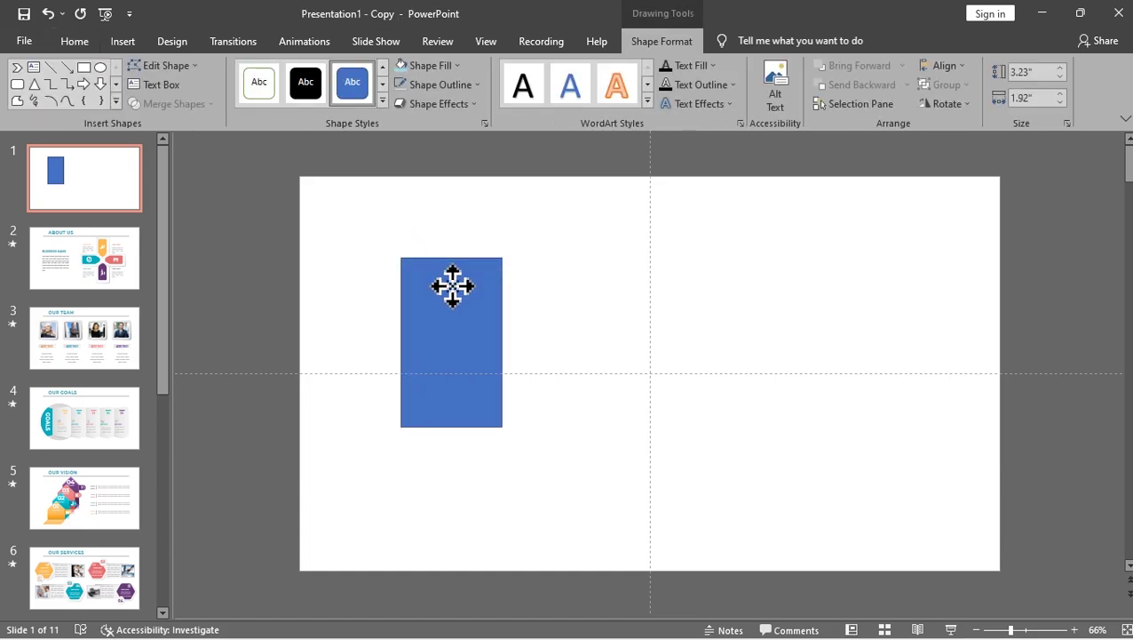
right_click(459, 281)
key("Escape")
left_click(549, 304)
right_click(549, 293)
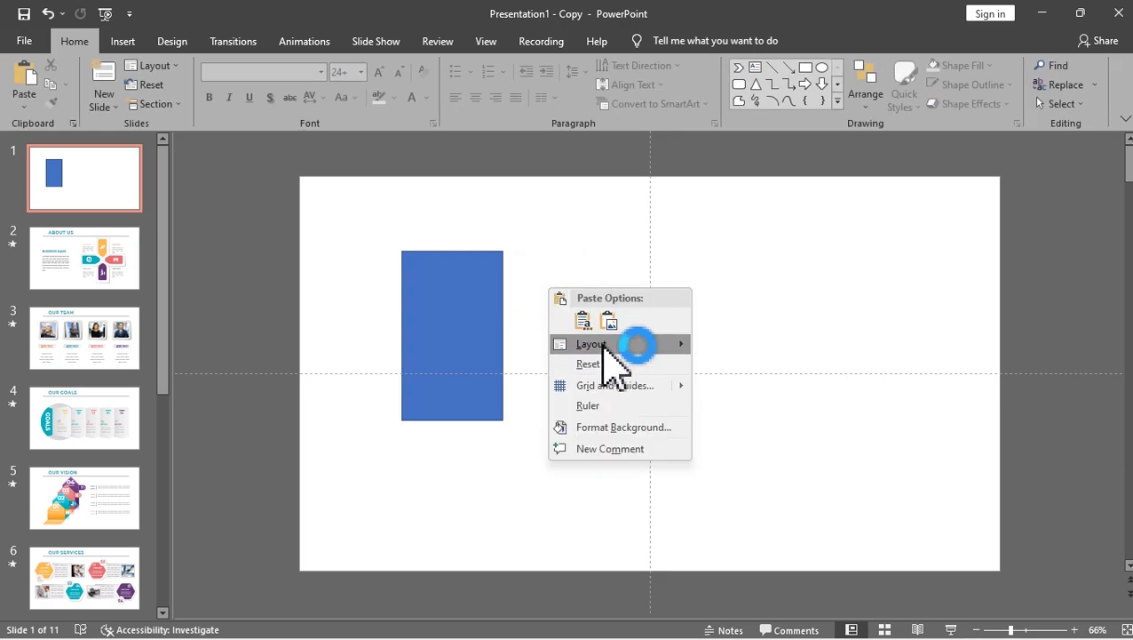
left_click(584, 323)
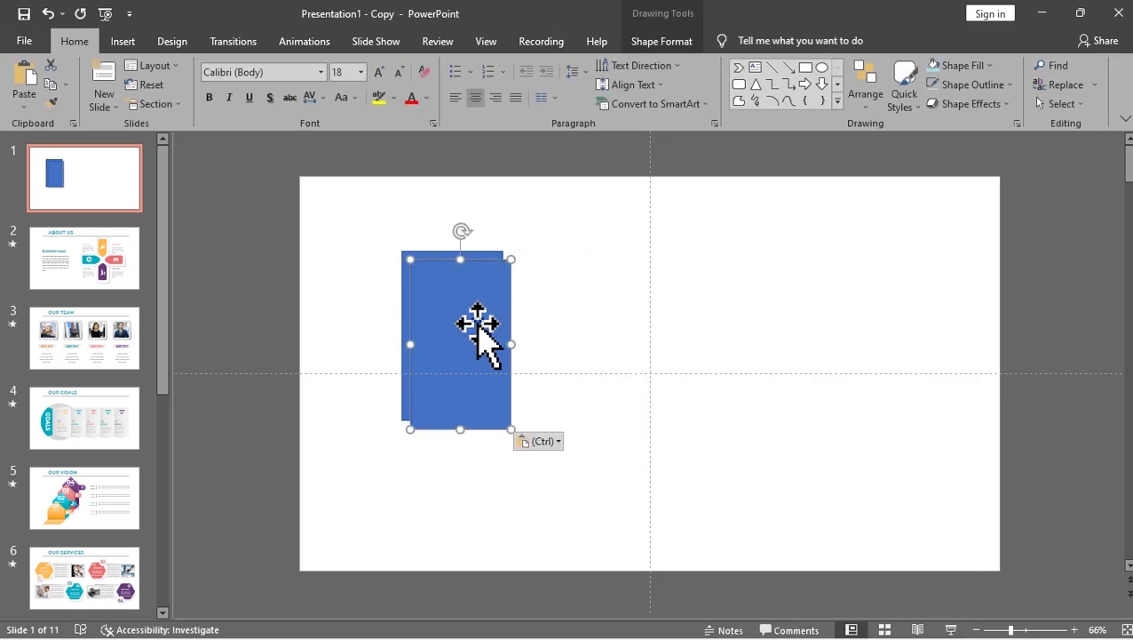
left_click_drag(475, 326, 581, 309)
Shorten the copy to 1.57" height and align it flush with the tall rectangle's top.
left_click(666, 44)
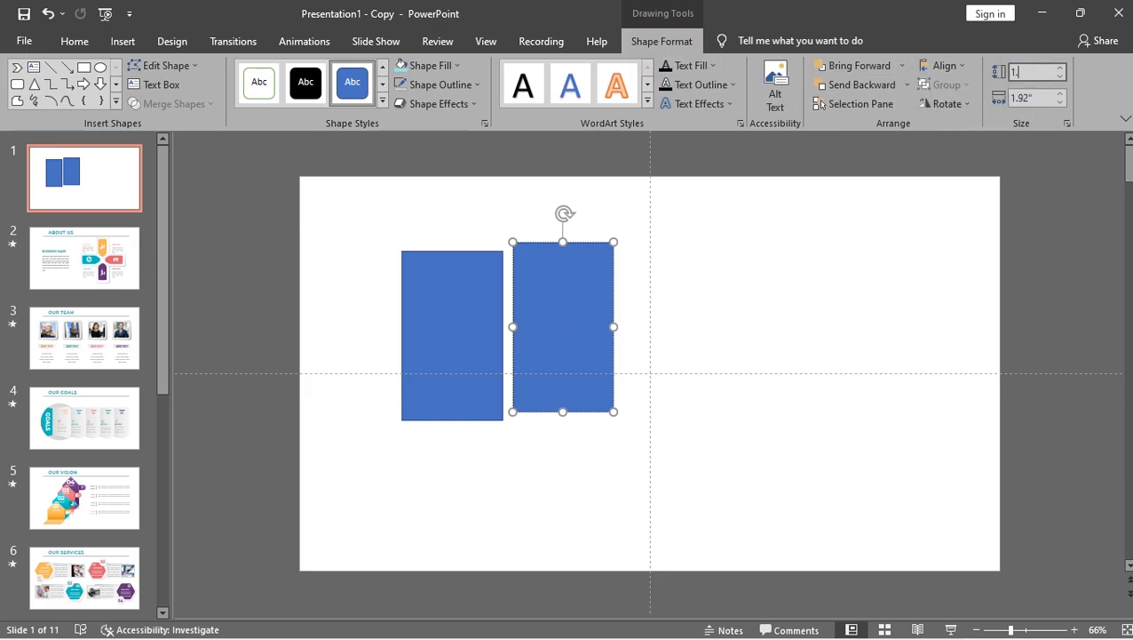
key("Return")
left_click(729, 157)
left_click_drag(581, 260, 578, 271)
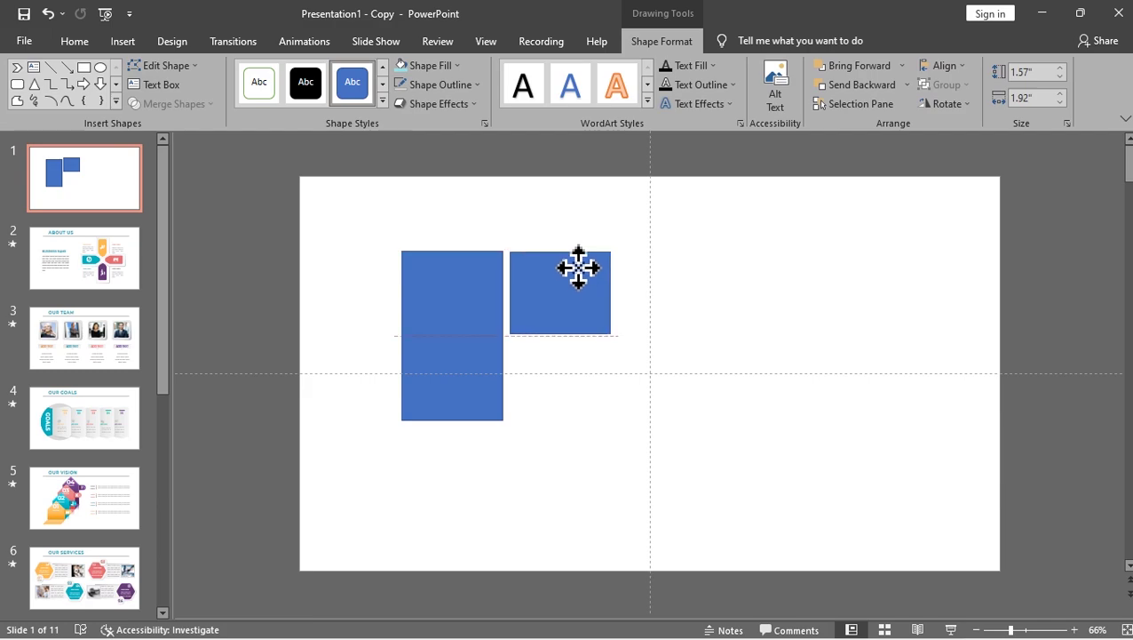
left_click_drag(579, 267, 576, 267)
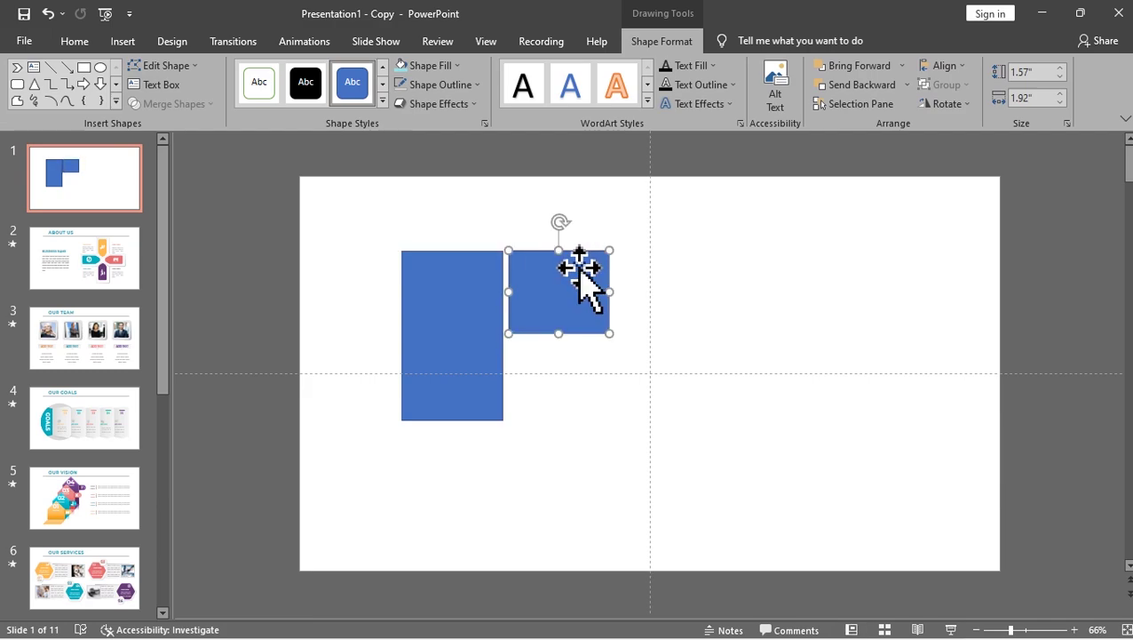
left_click(771, 274)
left_click(525, 282)
Duplicate the small tile and place the copy below it.
scroll(533, 289, "up", 4)
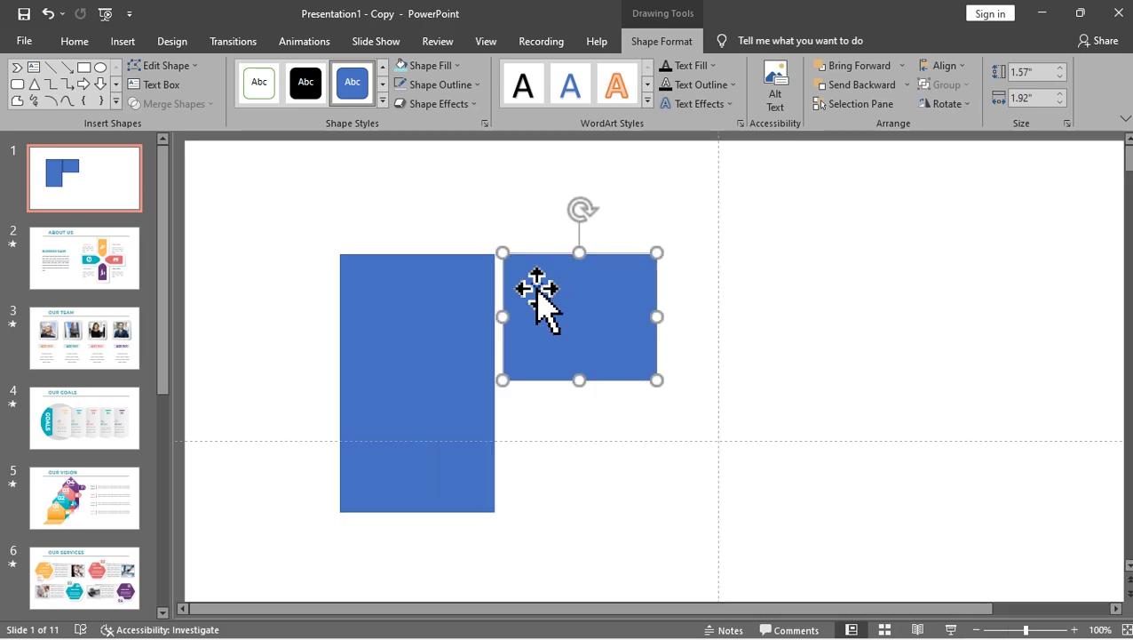
left_click(819, 312)
left_click(640, 309)
right_click(641, 309)
left_click(775, 311)
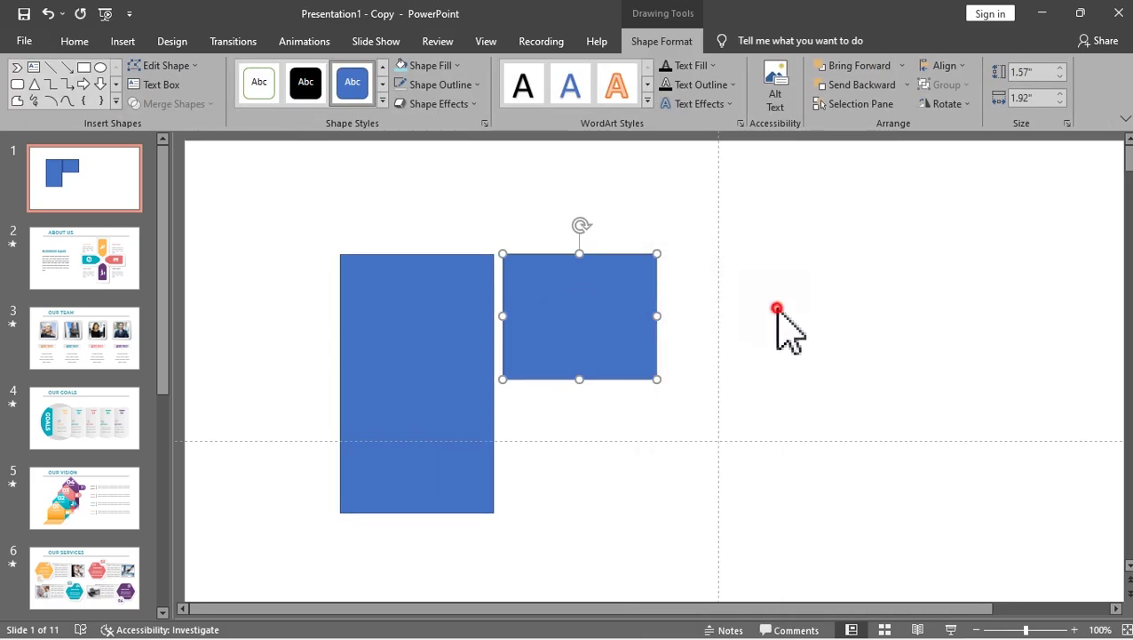
left_click(777, 311)
key("ctrl+v")
left_click_drag(605, 314, 598, 432)
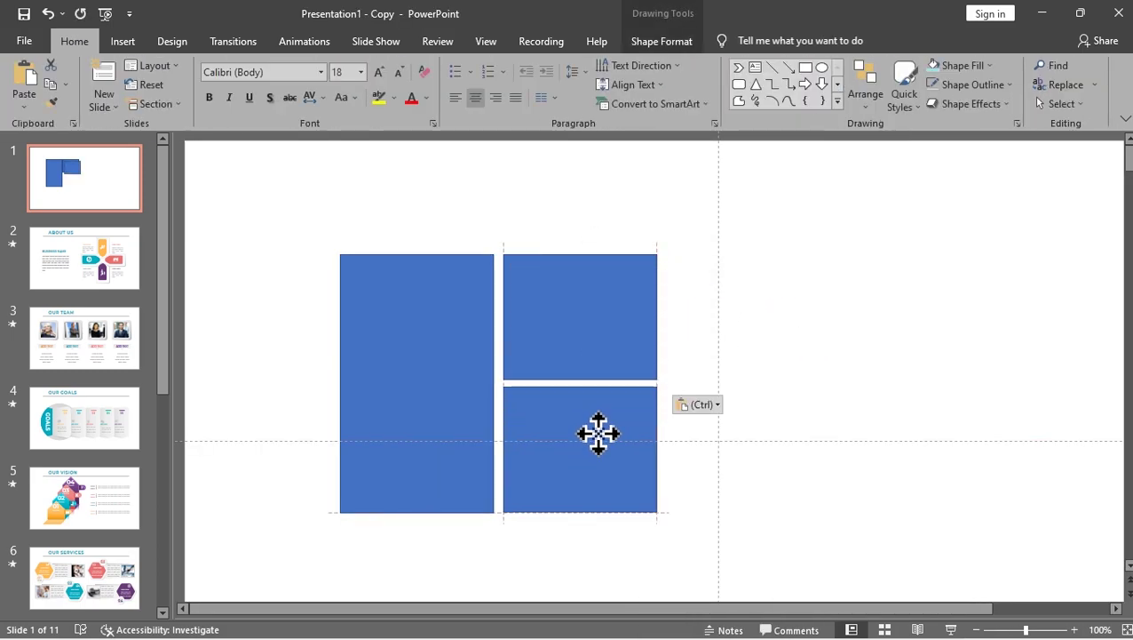
Copy the pair of small tiles into a third column.
left_click(793, 339)
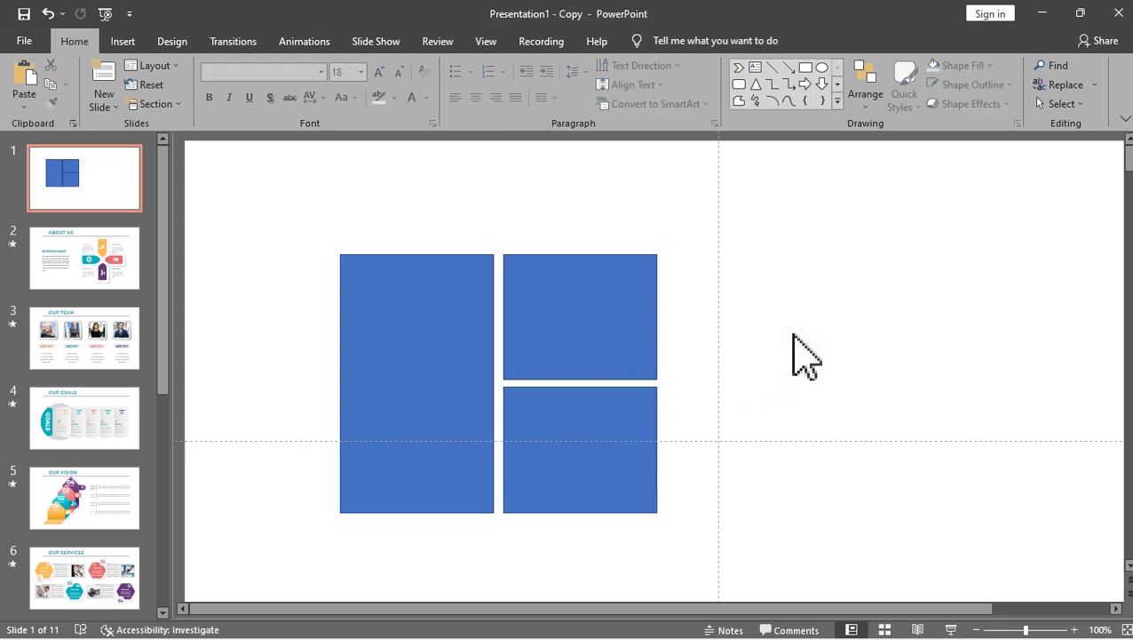
left_click(638, 275)
left_click(615, 435, "shift")
key("ctrl+c")
key("ctrl+v")
left_click_drag(590, 313, 749, 303)
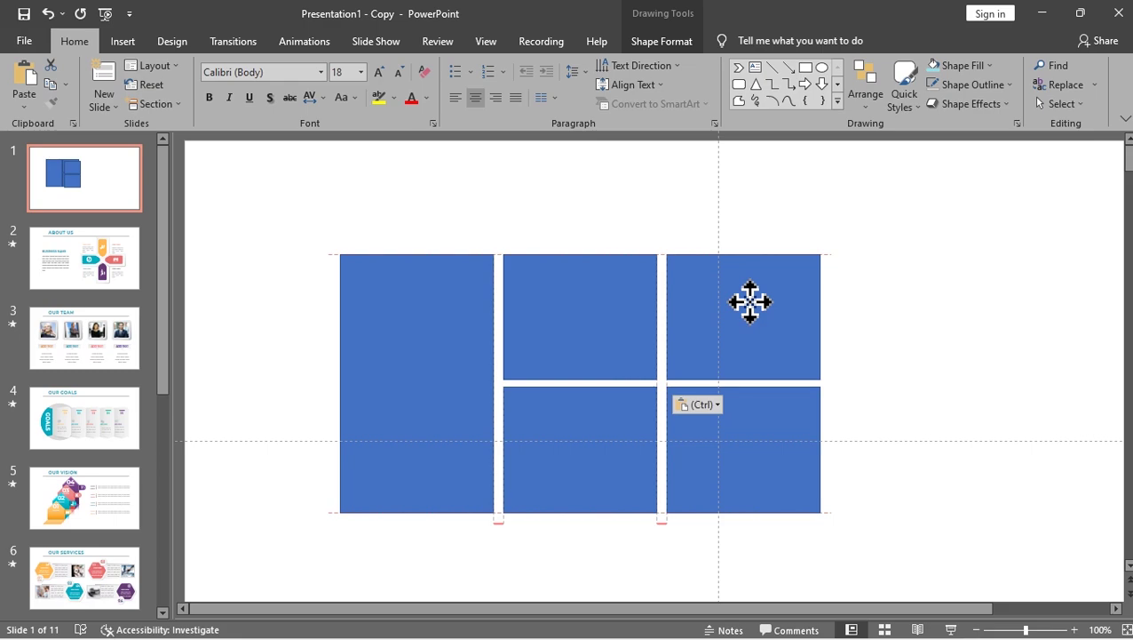
left_click_drag(750, 302, 750, 304)
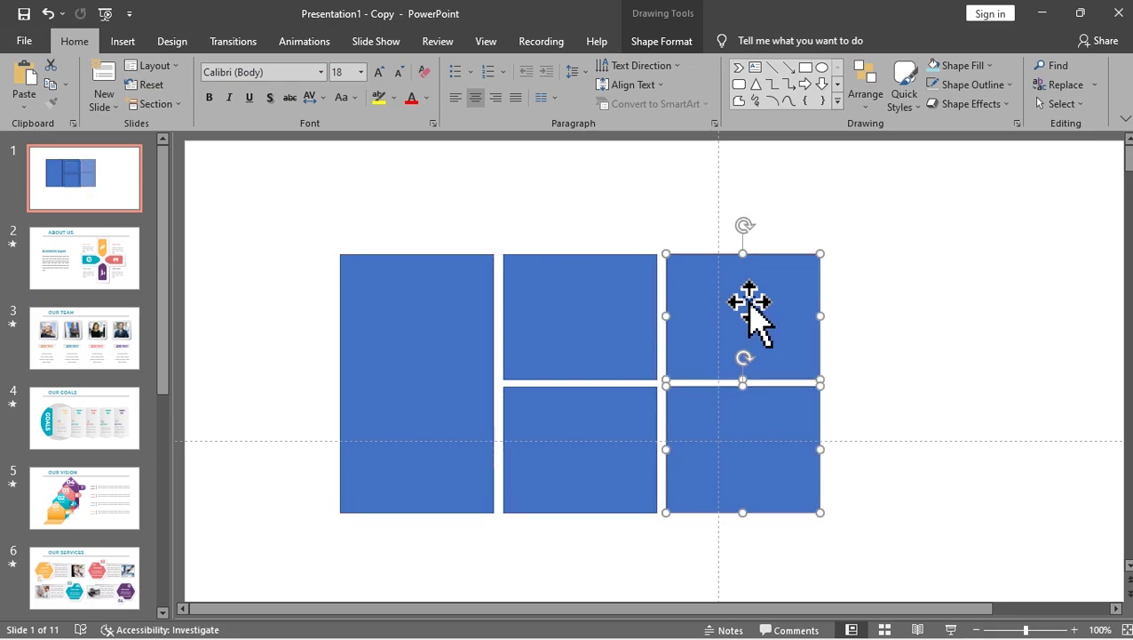
Paste a copy of the tall rectangle as a fourth column.
scroll(60, 314, "down", 5)
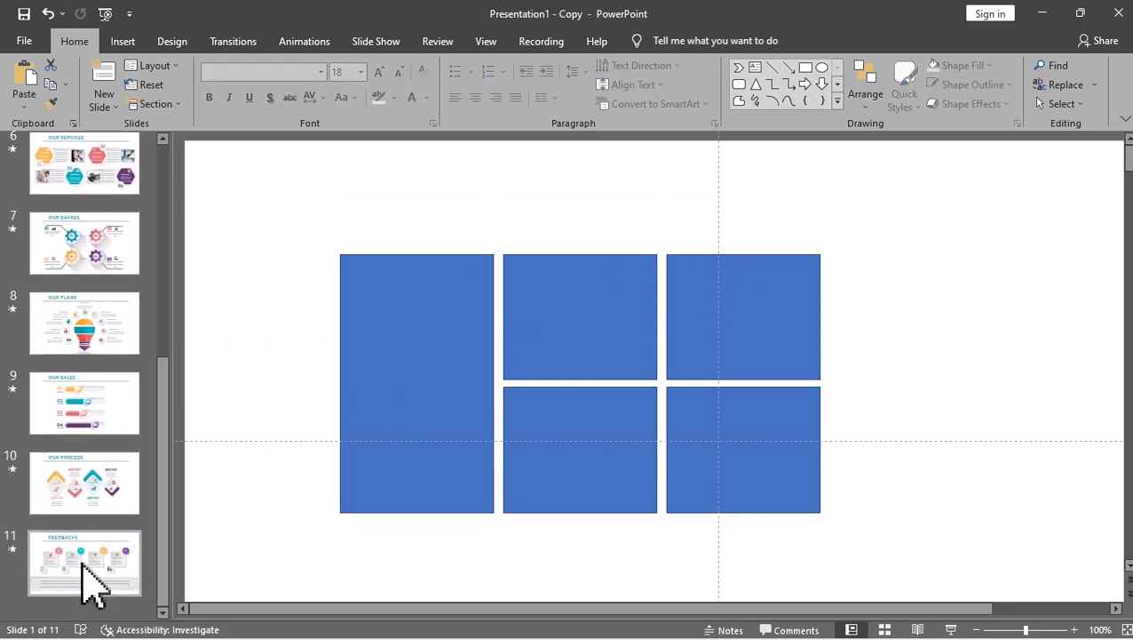
scroll(89, 568, "up", 2)
scroll(98, 559, "up", 3)
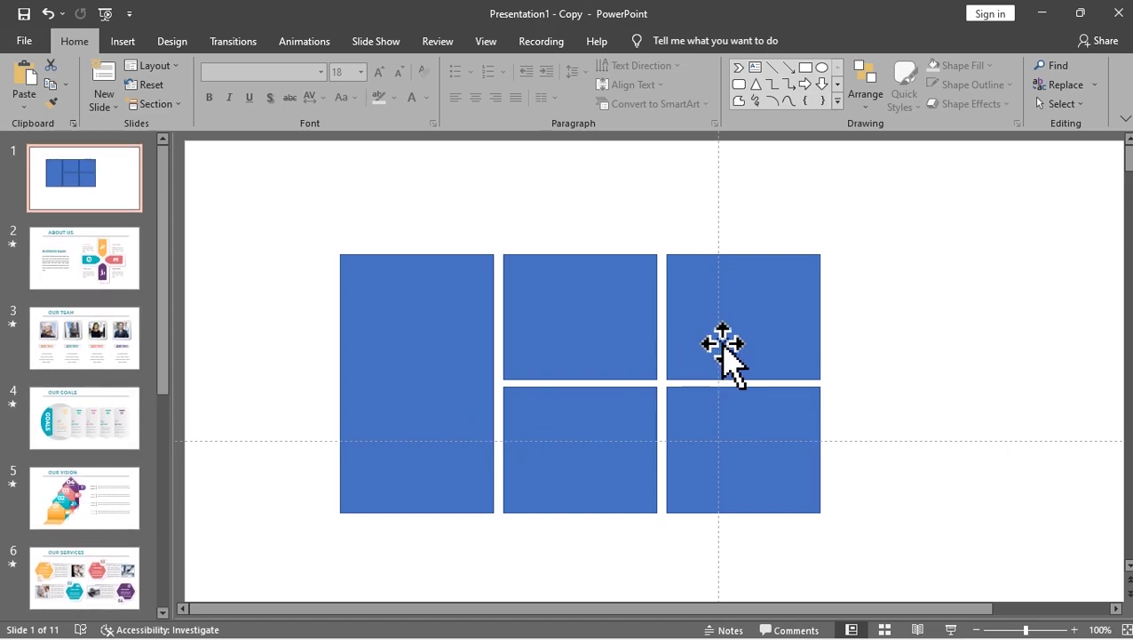
scroll(840, 347, "down", 2)
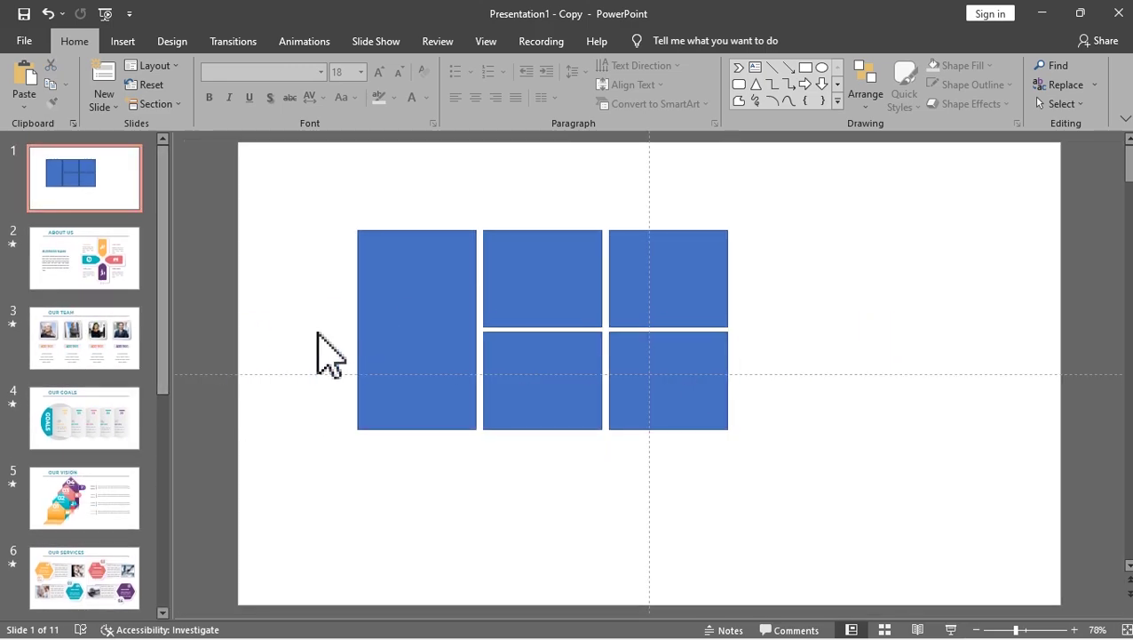
scroll(113, 341, "down", 5)
scroll(113, 342, "up", 4)
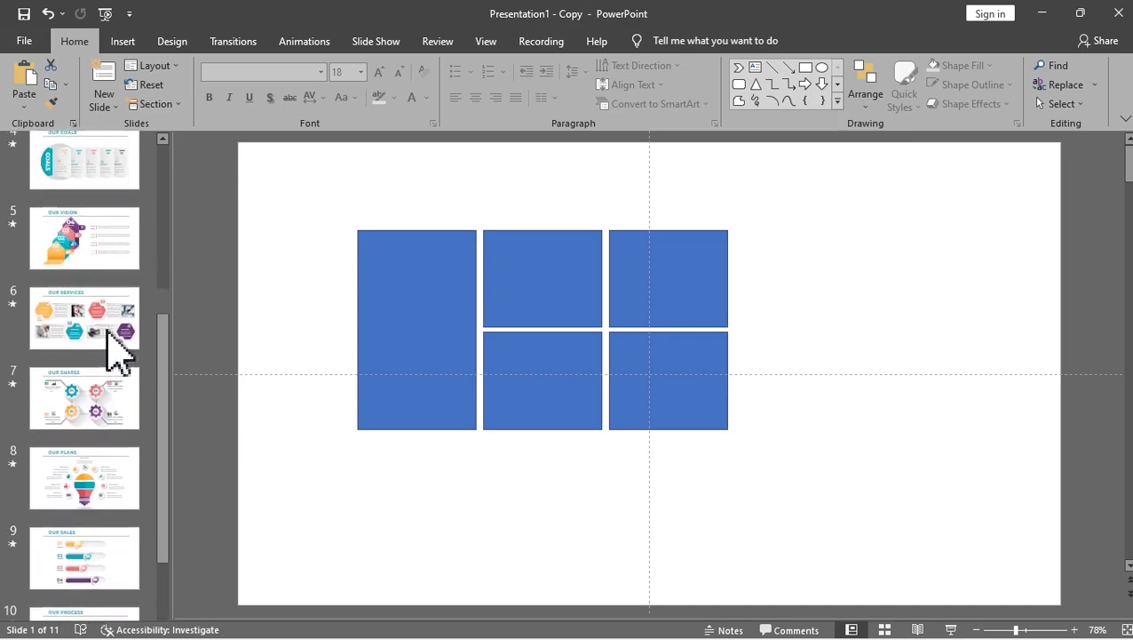
scroll(108, 335, "up", 1)
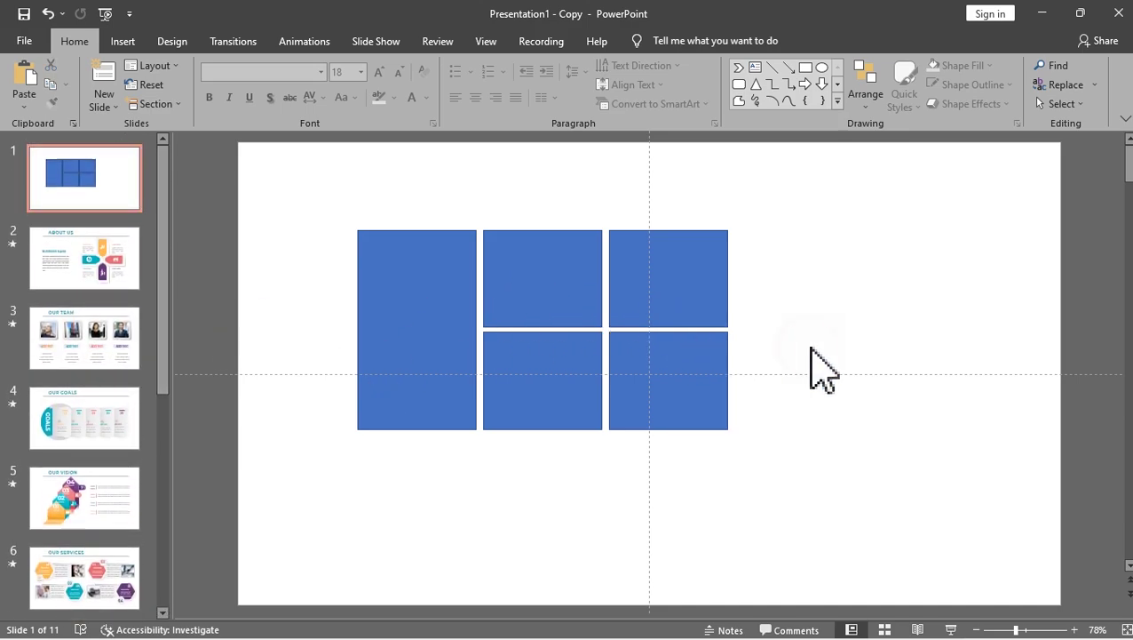
right_click(446, 251)
left_click(478, 304)
left_click_drag(435, 298, 784, 293)
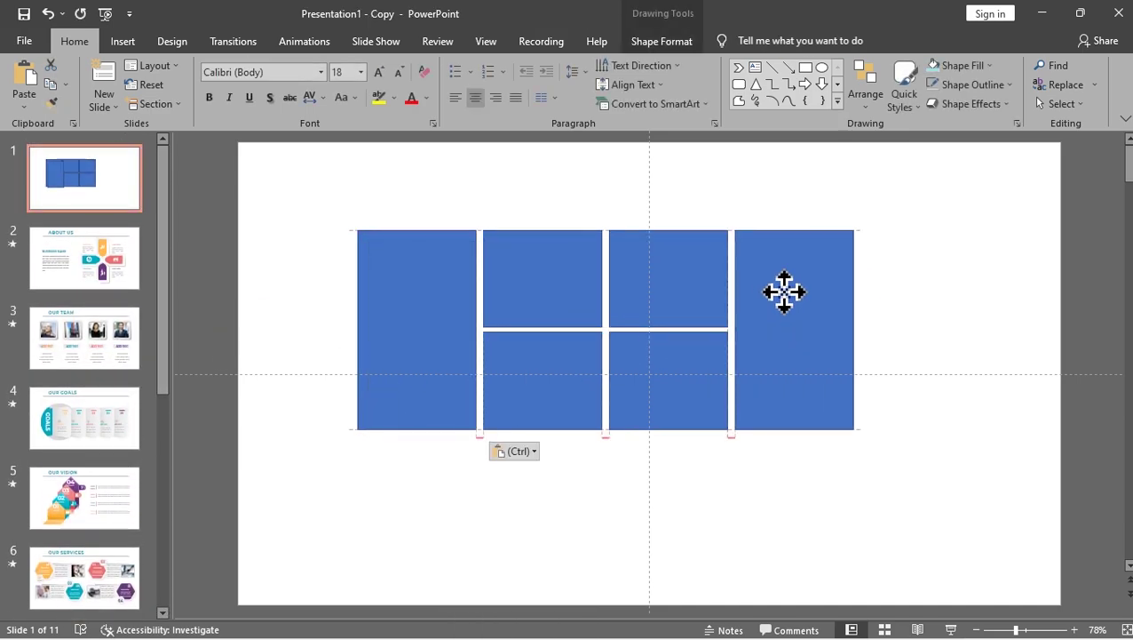
Add a wide 1.57" × 3.94" bottom bar below the left tile, aligned with it.
key("ctrl+v")
left_click_drag(443, 317, 442, 522)
left_click(662, 41)
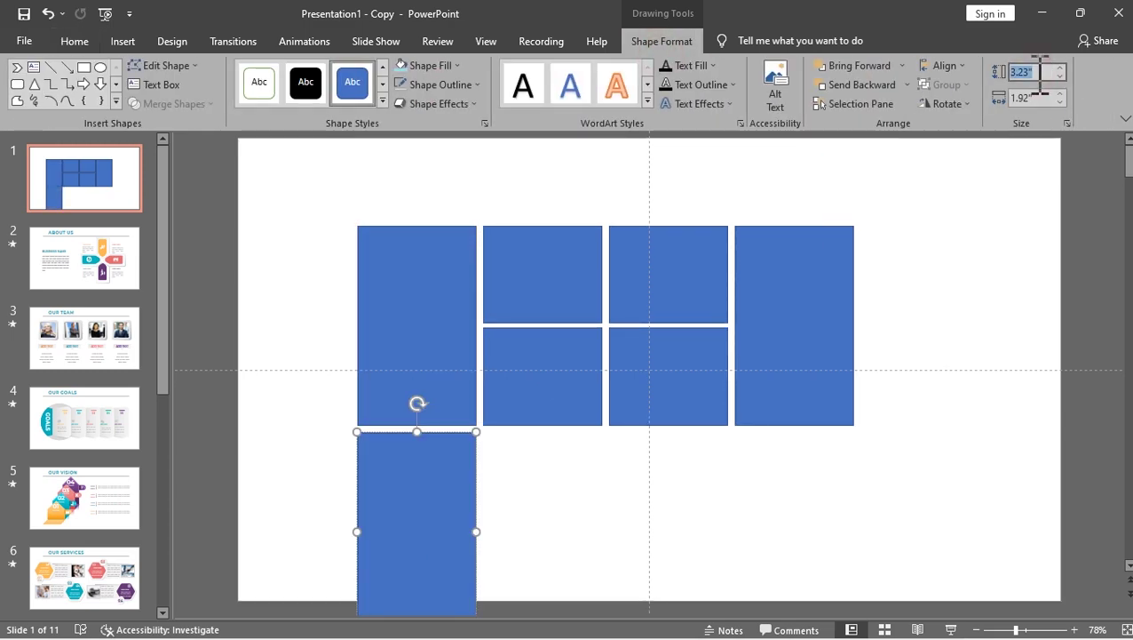
left_click(1029, 71)
type("1.57")
key("Tab")
type("3.94")
left_click(728, 436)
left_click(481, 499)
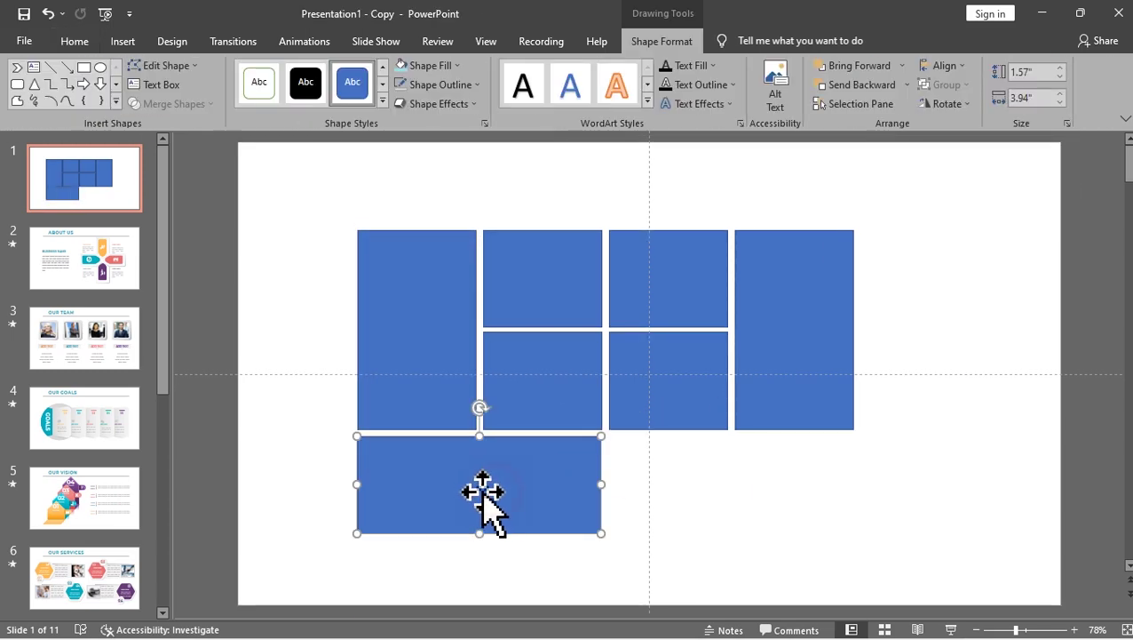
key("Page_Down")
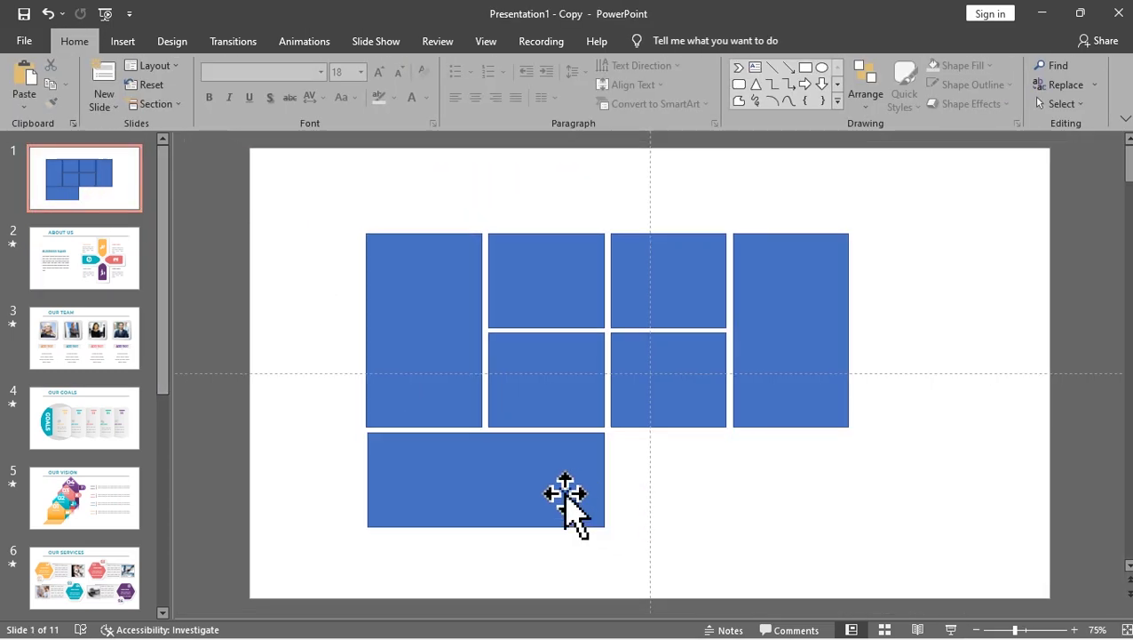
left_click_drag(567, 498, 503, 460)
left_click(670, 493)
Paste two small tiles to fill the empty bottom-row slots.
key("ctrl+v")
left_click_drag(541, 365, 662, 469)
left_click(793, 484)
key("ctrl+v")
left_click_drag(537, 375, 781, 484)
left_click(1017, 348)
Copy the tall right tile as a fifth column stretched down to the bottom row.
left_click(826, 311)
key("ctrl+c")
key("ctrl+v")
left_click_drag(799, 303, 919, 295)
left_click_drag(913, 425, 920, 525)
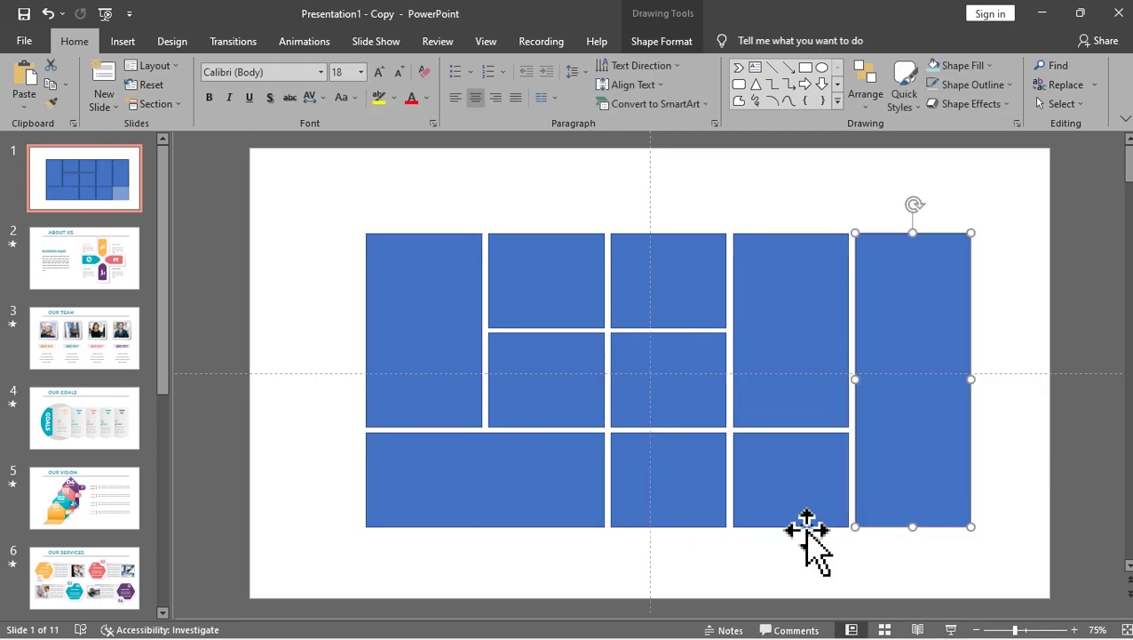
left_click(785, 549)
Remove the outline from all ten tiles and give them an outer shadow.
left_click_drag(322, 186, 1023, 550)
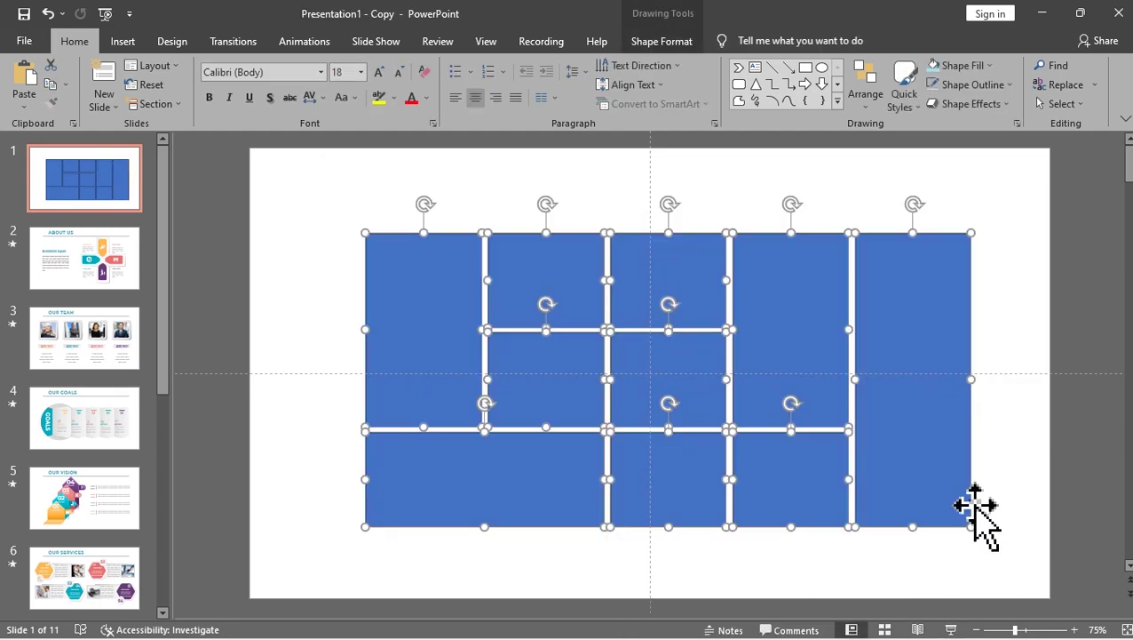
left_click(662, 41)
left_click(440, 85)
left_click(477, 264)
left_click(439, 103)
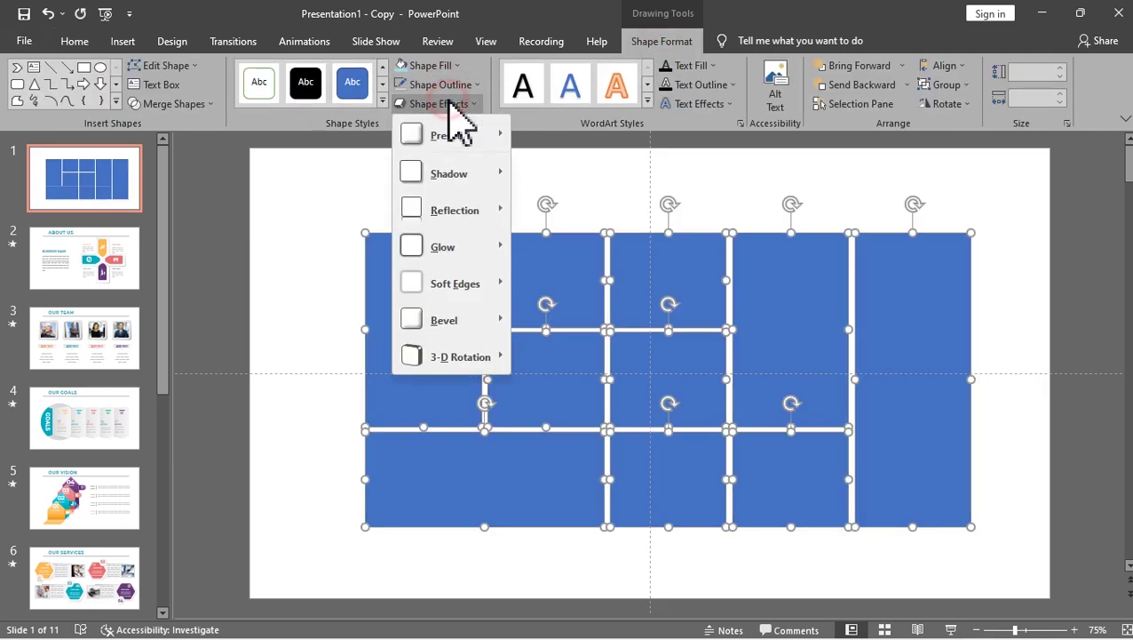
mouse_move(453, 172)
left_click(588, 302)
left_click(591, 180)
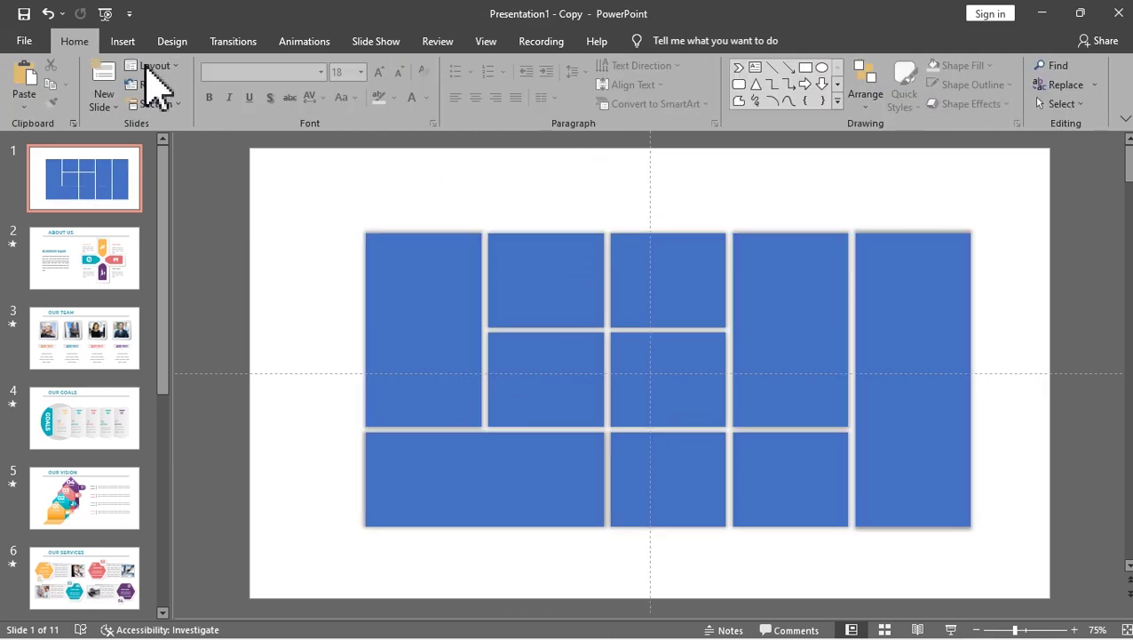
Insert the COLOR PALETTE picture, shrink it and move it to the slide's top.
left_click(123, 41)
scroll(646, 249, "down", 1)
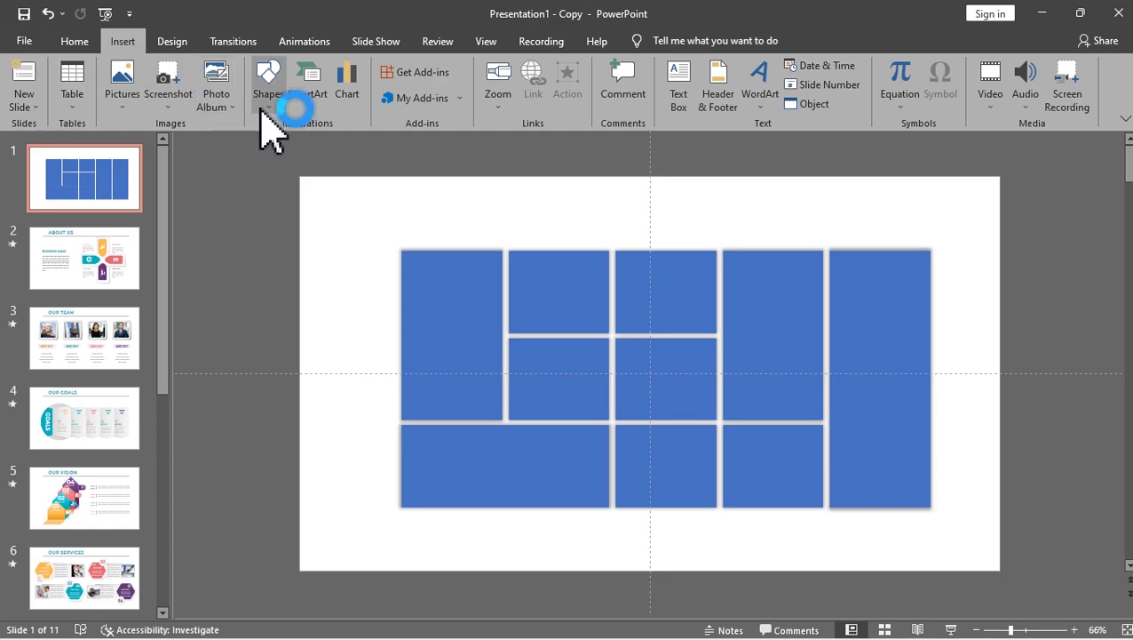
left_click(122, 93)
left_click(147, 118)
left_click(271, 304)
left_click(270, 304)
left_click_drag(999, 561, 653, 373)
left_click_drag(299, 182, 383, 234)
left_click_drag(582, 302, 710, 201)
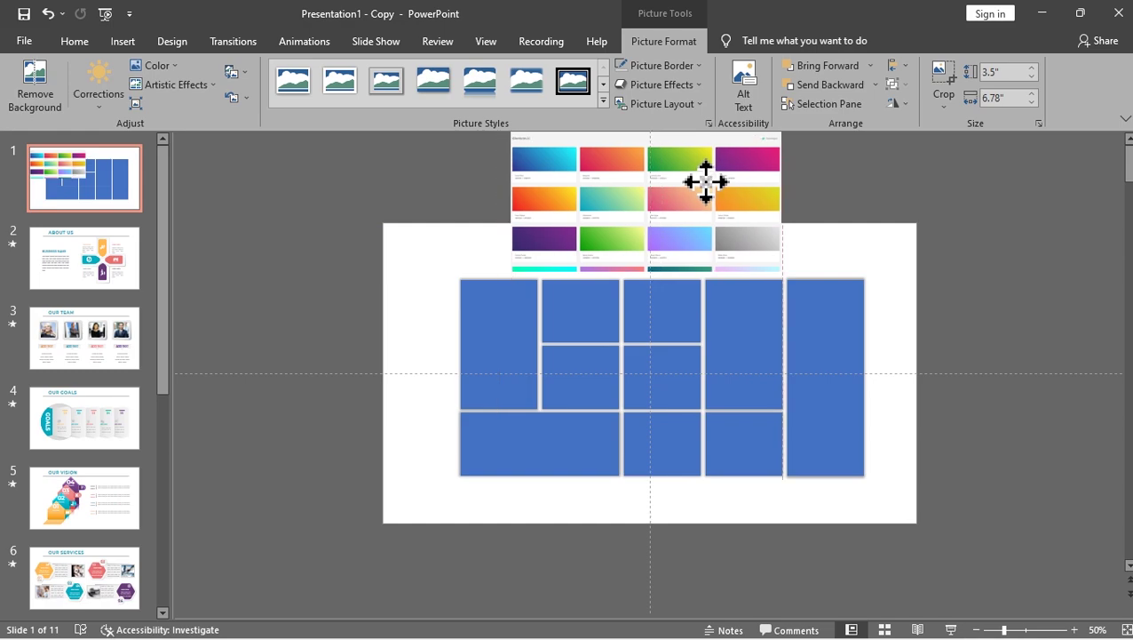
left_click(505, 342)
Switch the top-left tile to a gradient fill and remove the extra middle stop.
left_click(662, 41)
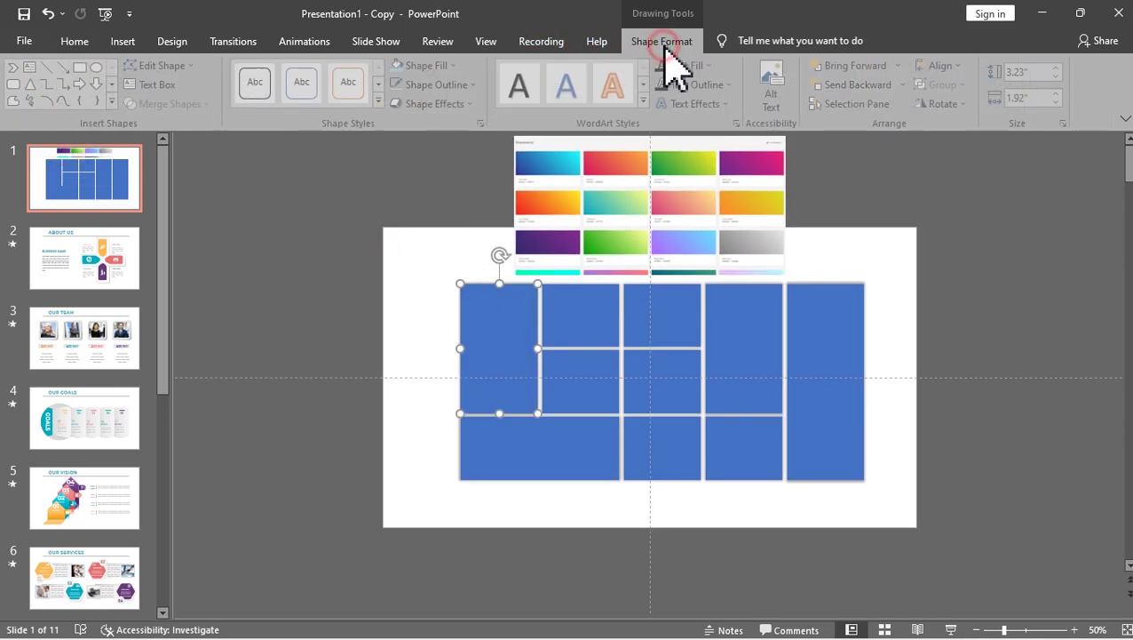
left_click(429, 66)
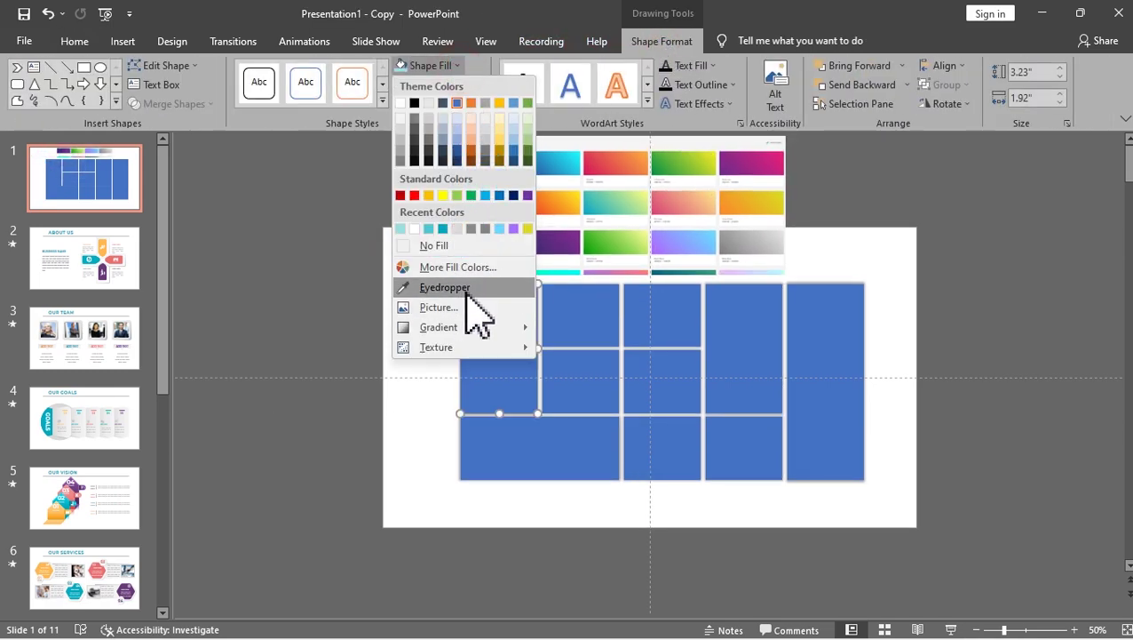
mouse_move(491, 330)
left_click(612, 619)
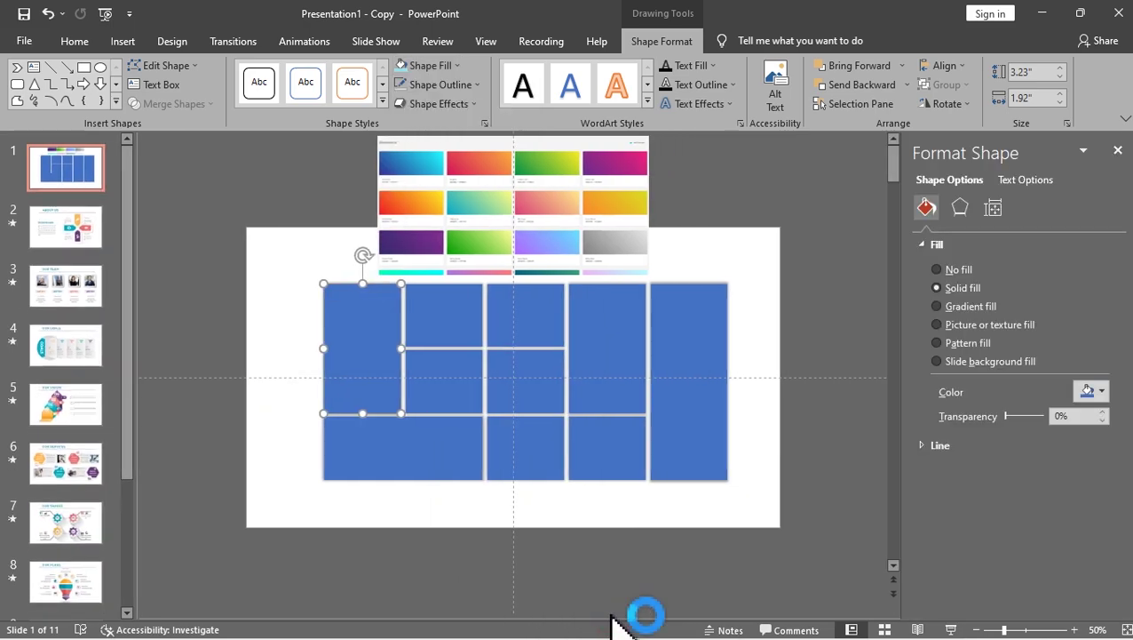
left_click(938, 306)
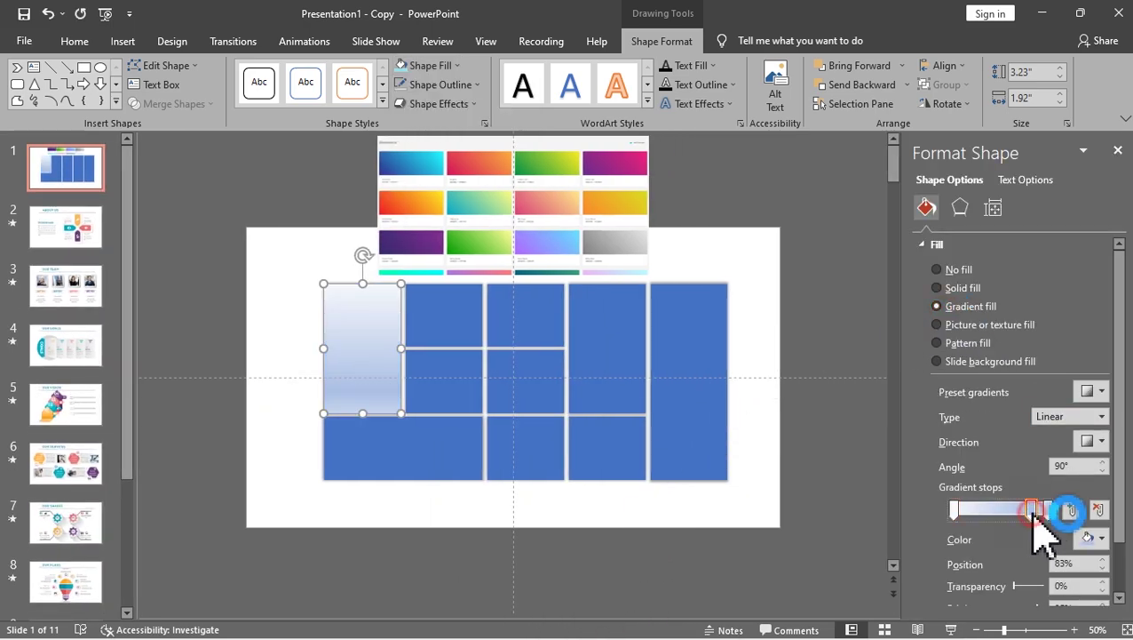
left_click_drag(1039, 524, 1035, 546)
Eyedrop dark blue and cyan from the palette into the stops and change the gradient angle.
left_click(955, 511)
left_click(1091, 537)
left_click(1064, 517)
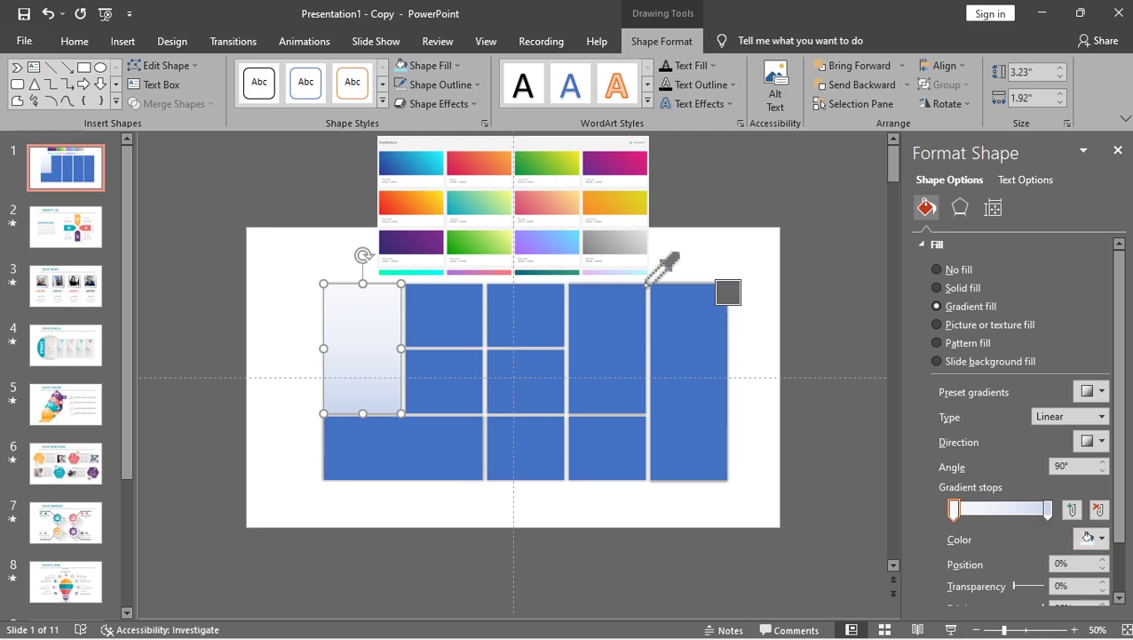
left_click(382, 173)
left_click(1048, 510)
left_click(1091, 538)
left_click(1026, 443)
left_click(441, 156)
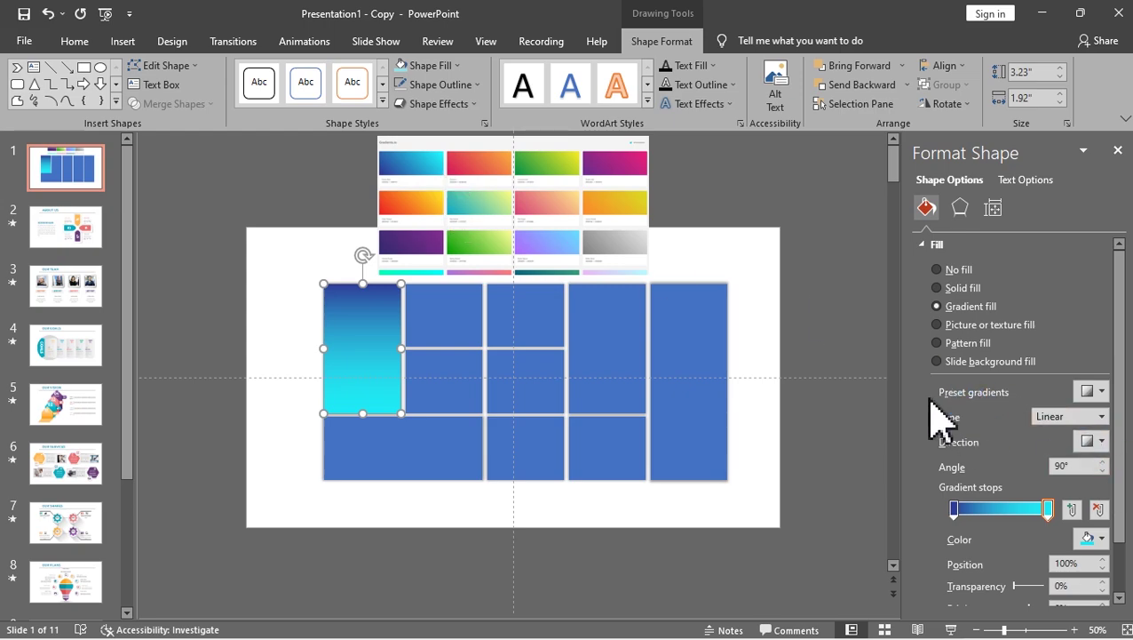
left_click(1104, 461)
left_click(1103, 462)
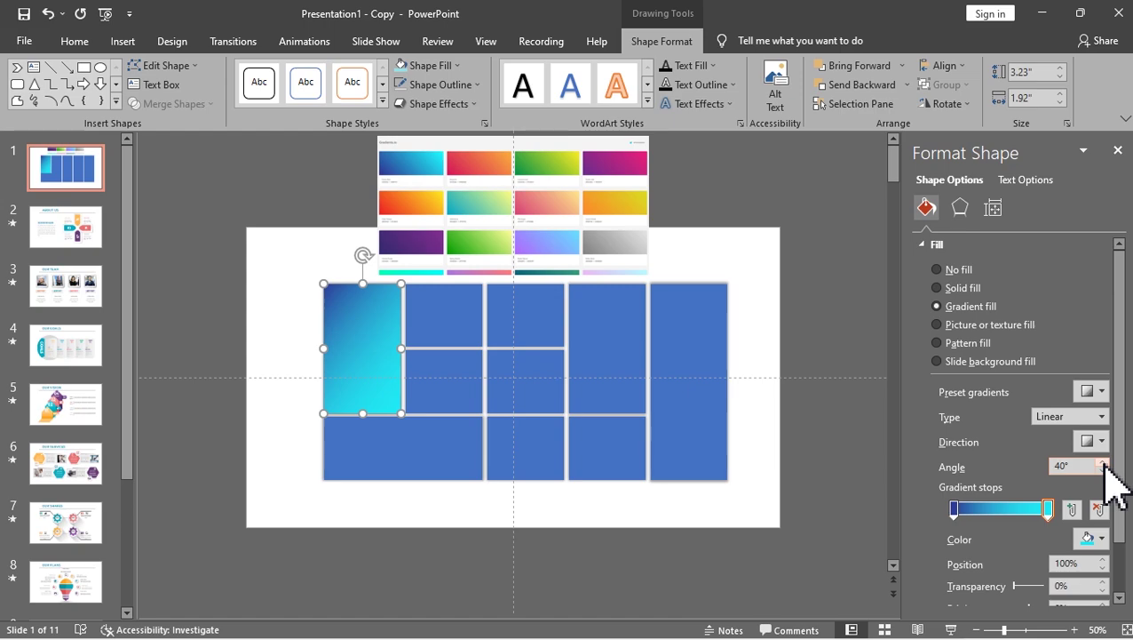
Give the second top tile a red gradient sampled from the palette.
left_click(448, 327)
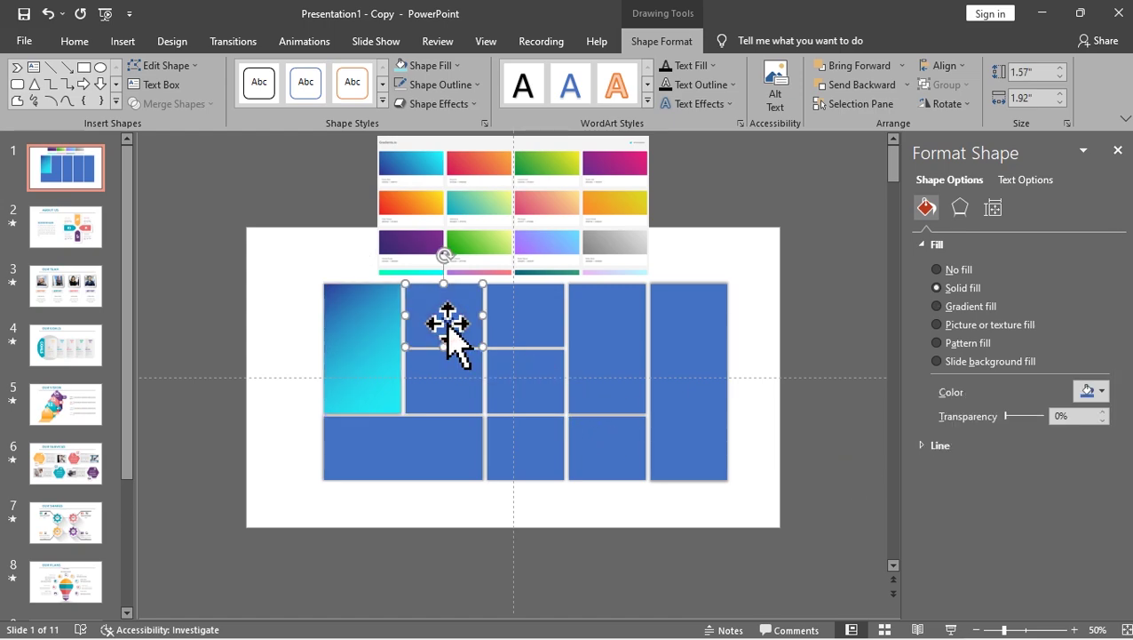
left_click(965, 308)
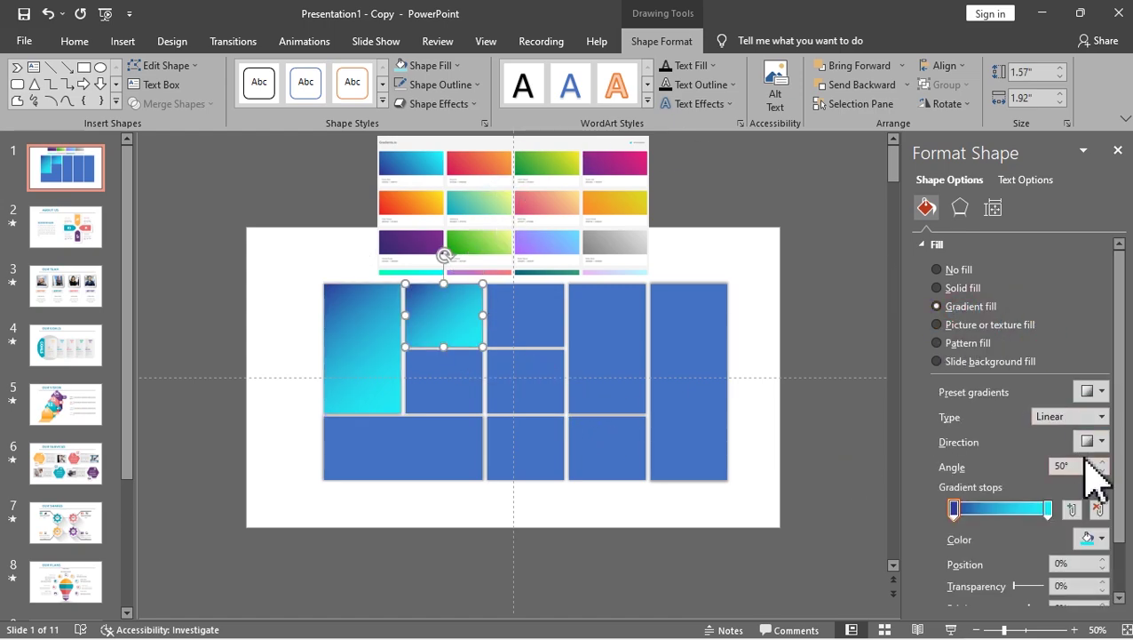
left_click(1101, 544)
left_click(1048, 517)
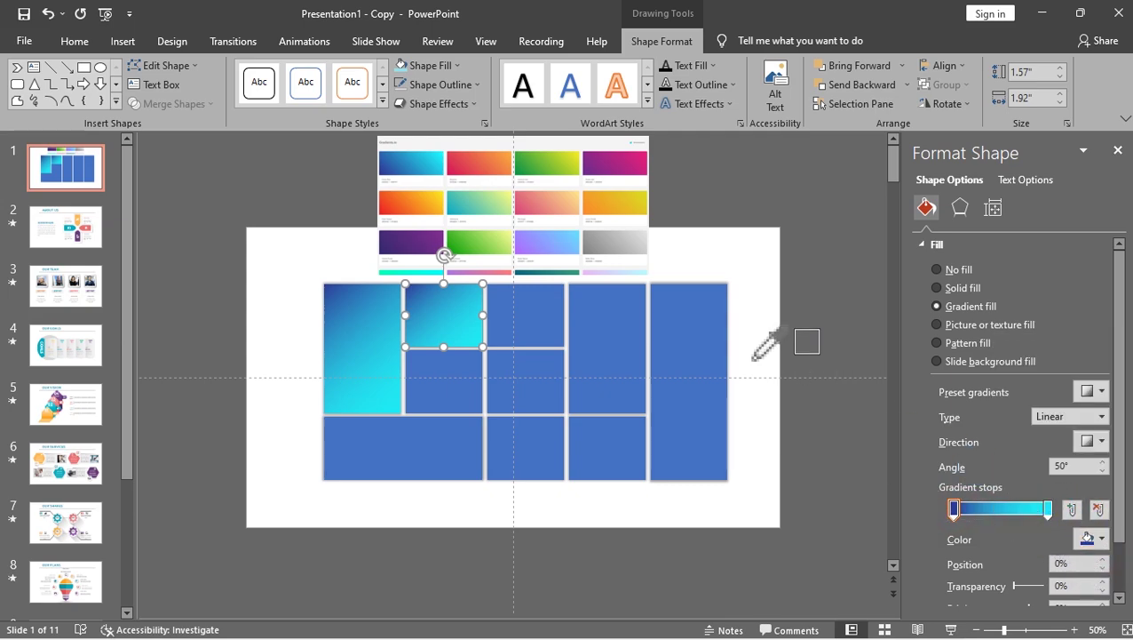
left_click(382, 212)
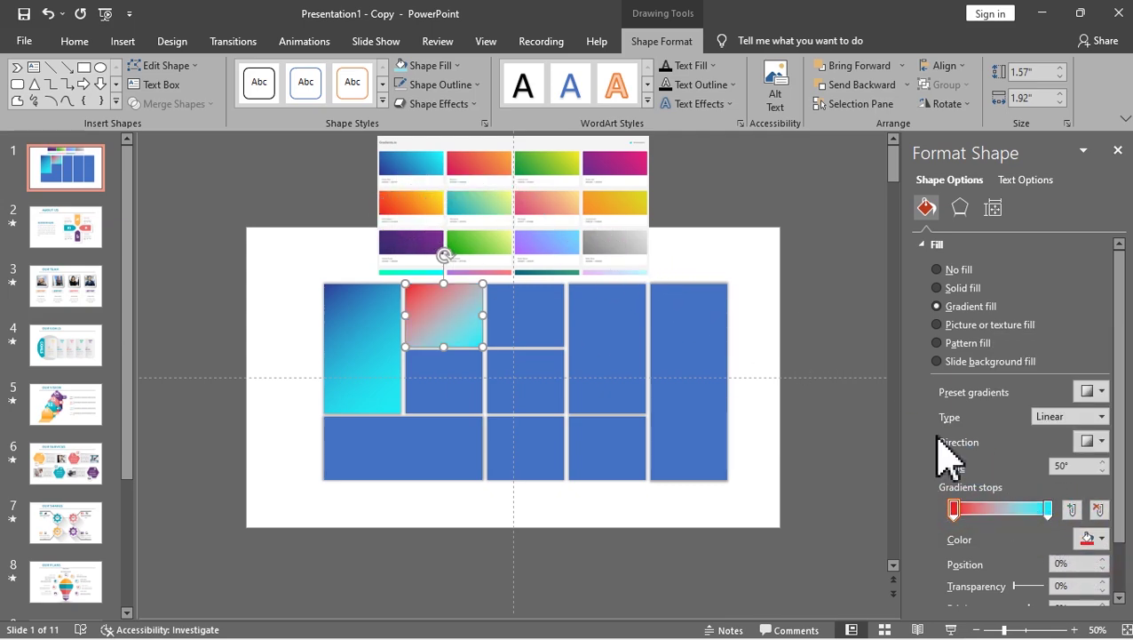
left_click(411, 203)
Fill the tile below with a purple gradient and the wide bottom bar with green-to-yellow.
left_click(444, 380)
left_click(971, 306)
left_click(411, 241)
left_click(404, 448)
left_click(971, 306)
left_click(477, 242)
left_click(1088, 539)
left_click(1037, 518)
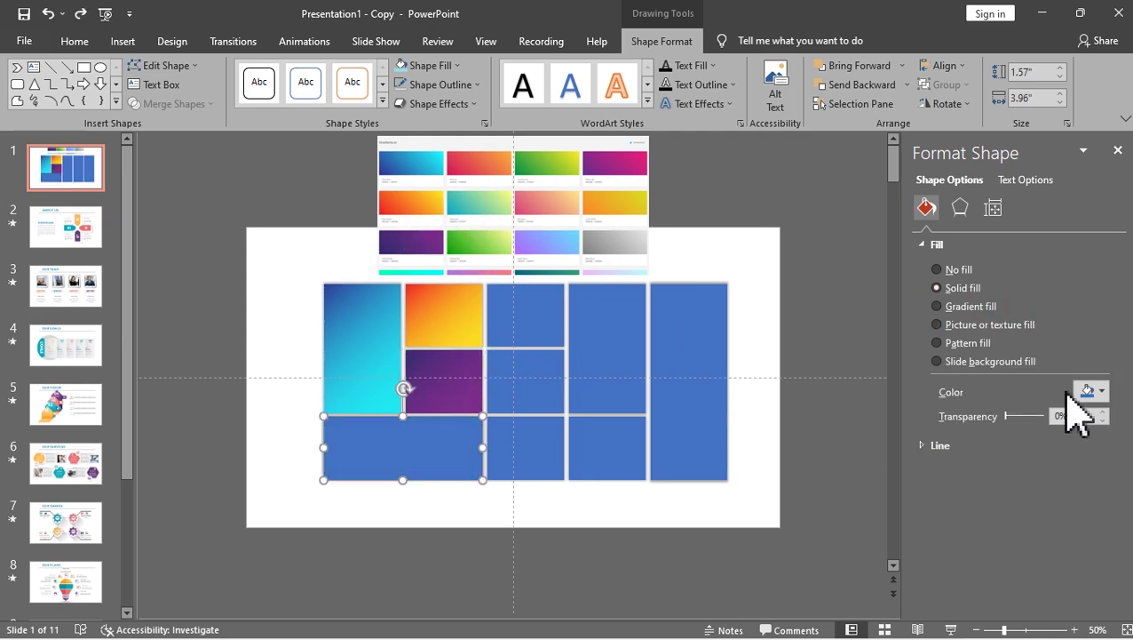
left_click(970, 306)
left_click(533, 165)
Give the top-middle tile a green gradient and the tile below a teal gradient.
left_click(577, 164)
left_click(526, 314)
left_click(477, 241)
left_click(971, 306)
left_click(1101, 539)
left_click(1042, 521)
left_click(502, 241)
left_click(536, 404)
left_click(971, 306)
left_click(1102, 538)
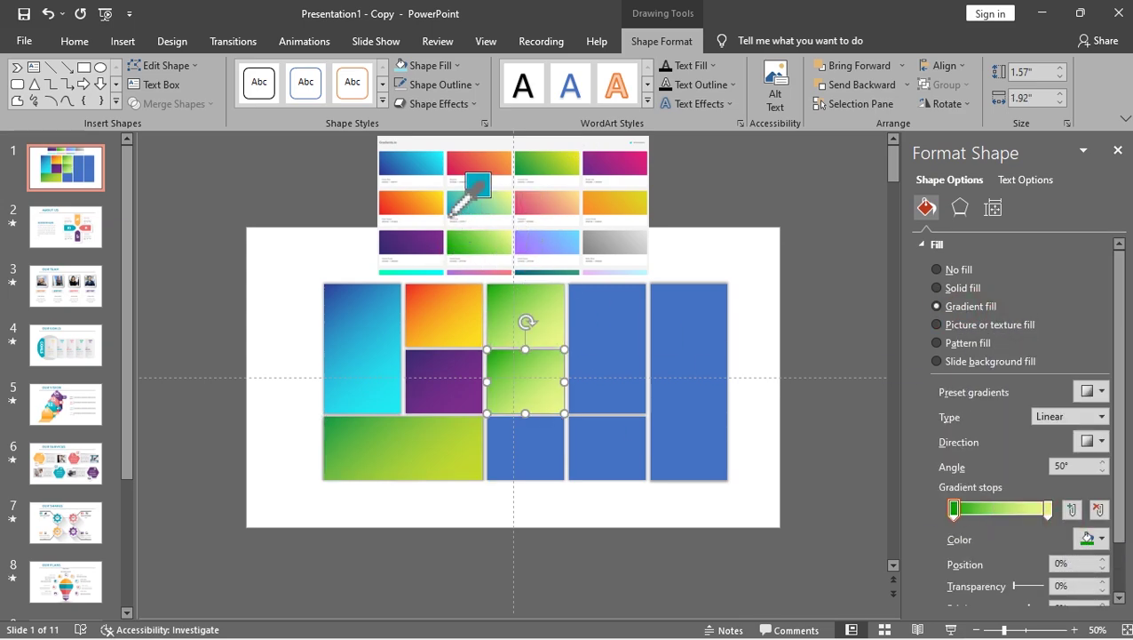
left_click(451, 215)
Apply red-orange, magenta and purple-to-light-blue gradients to the bottom-middle and fourth-column tiles.
left_click(526, 447)
left_click(1088, 316)
left_click(937, 305)
left_click(455, 169)
left_click(606, 355)
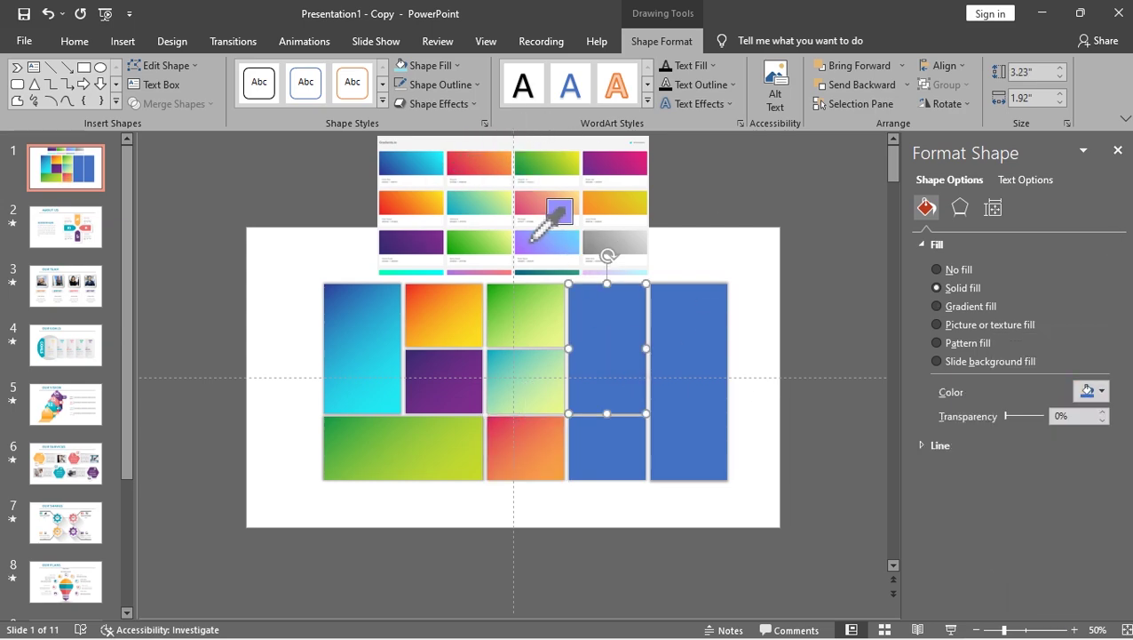
left_click(613, 163)
left_click(936, 305)
left_click(607, 447)
left_click(936, 306)
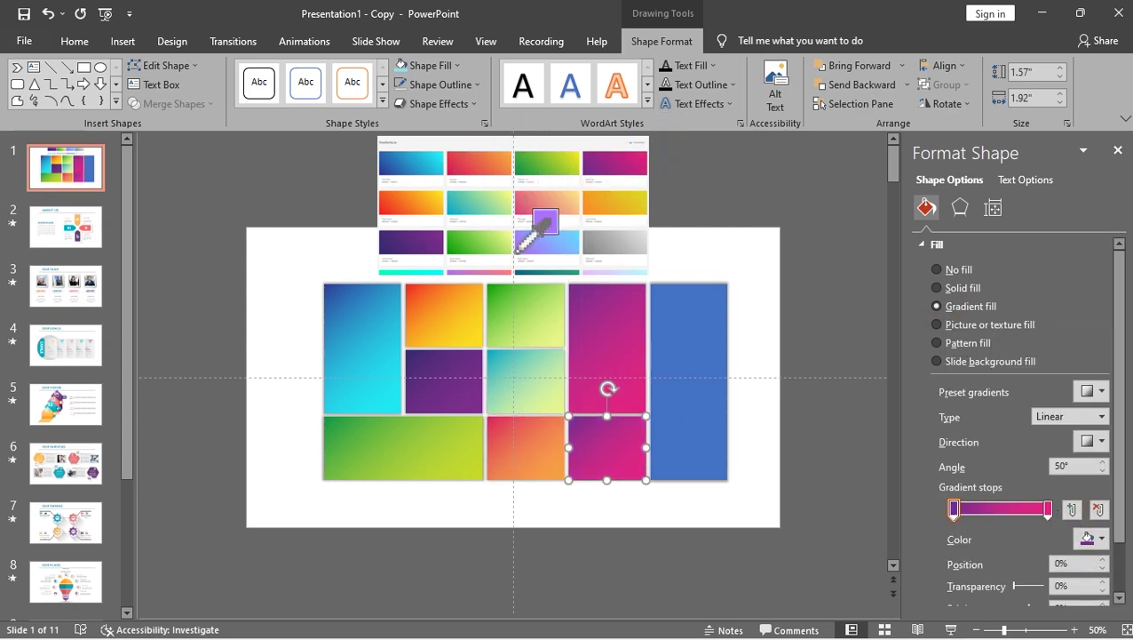
left_click(546, 242)
Give the tall rightmost tile a grey gradient, then delete the palette image.
left_click(688, 382)
left_click(984, 306)
left_click(1100, 510)
left_click(633, 242)
left_click(582, 190)
key("Delete")
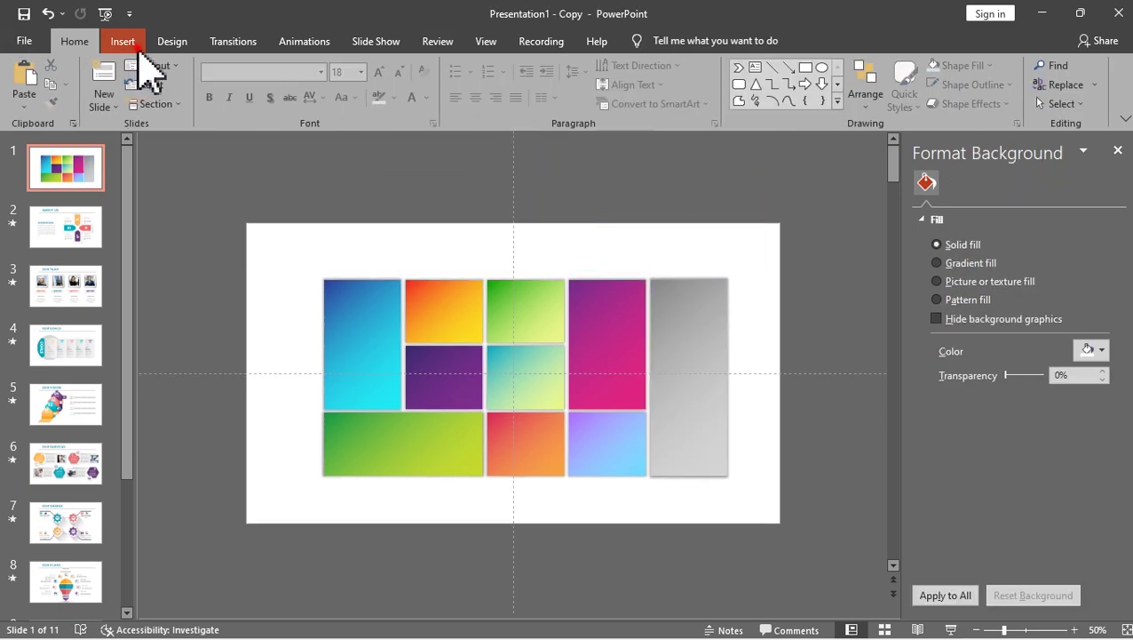
Insert the white ABOUT US globe icon from the ICONS folder.
left_click(133, 44)
left_click(119, 80)
left_click(169, 145)
double_click(228, 260)
double_click(201, 174)
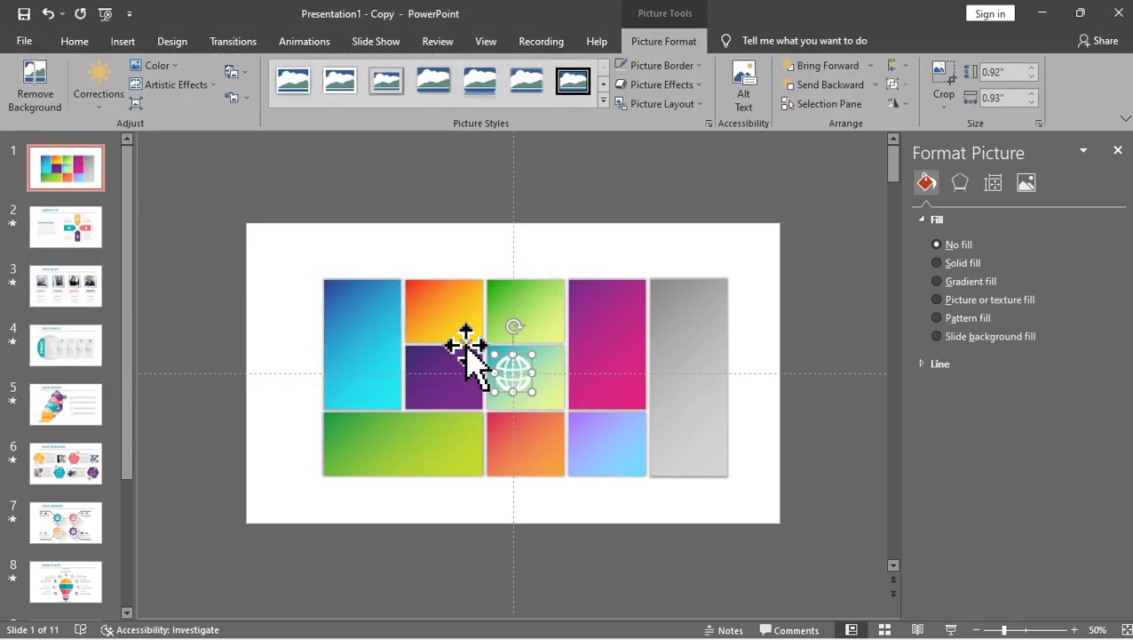
left_click(1117, 151)
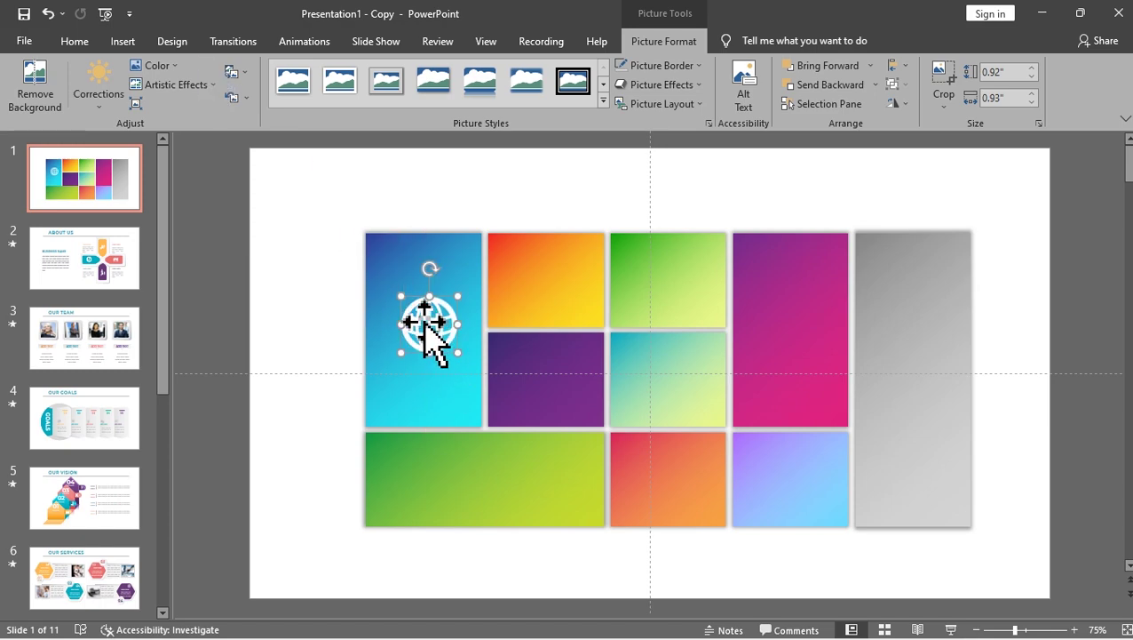
Insert the OUR TEAM people icon and place it on the orange tile.
left_click(124, 42)
left_click(125, 89)
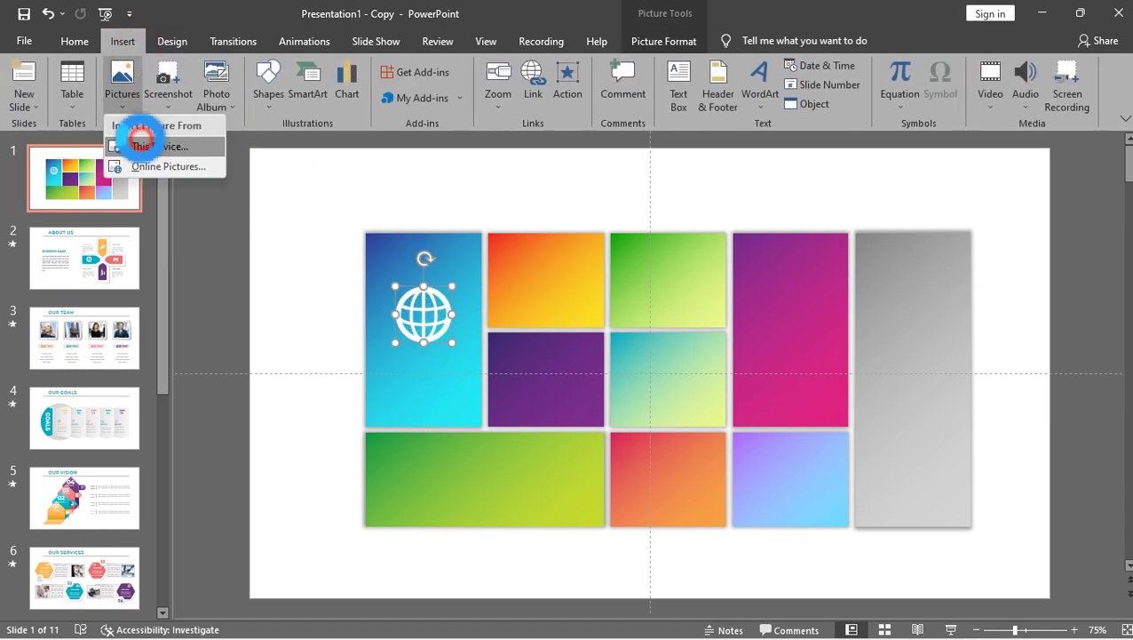
left_click(160, 119)
scroll(354, 253, "down", 1)
scroll(373, 222, "up", 1)
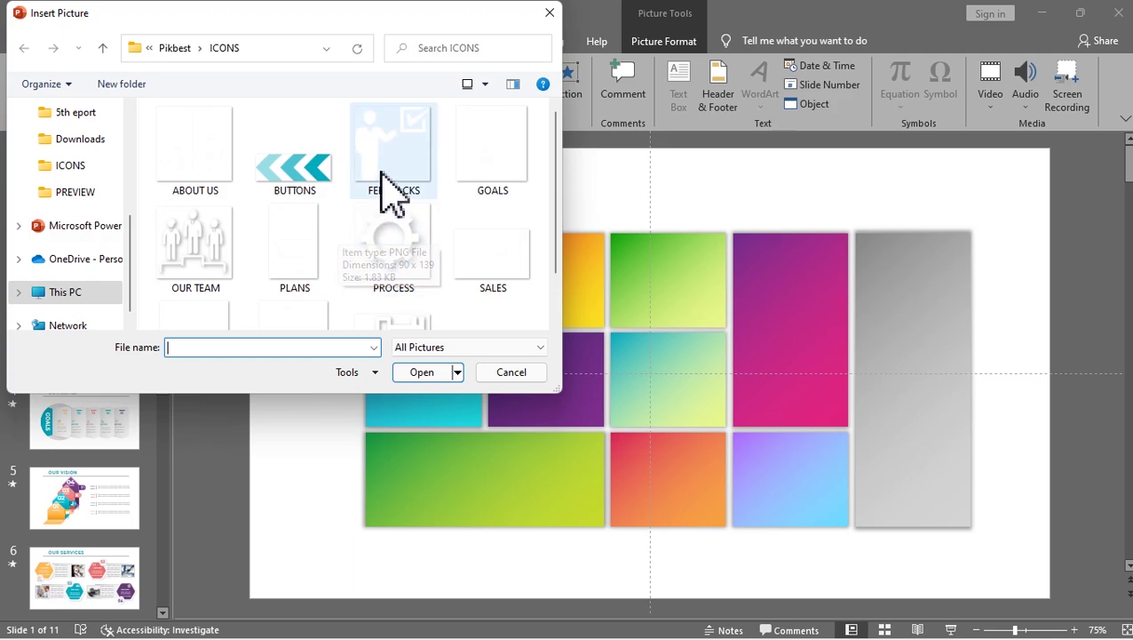
double_click(182, 254)
left_click_drag(652, 380, 545, 294)
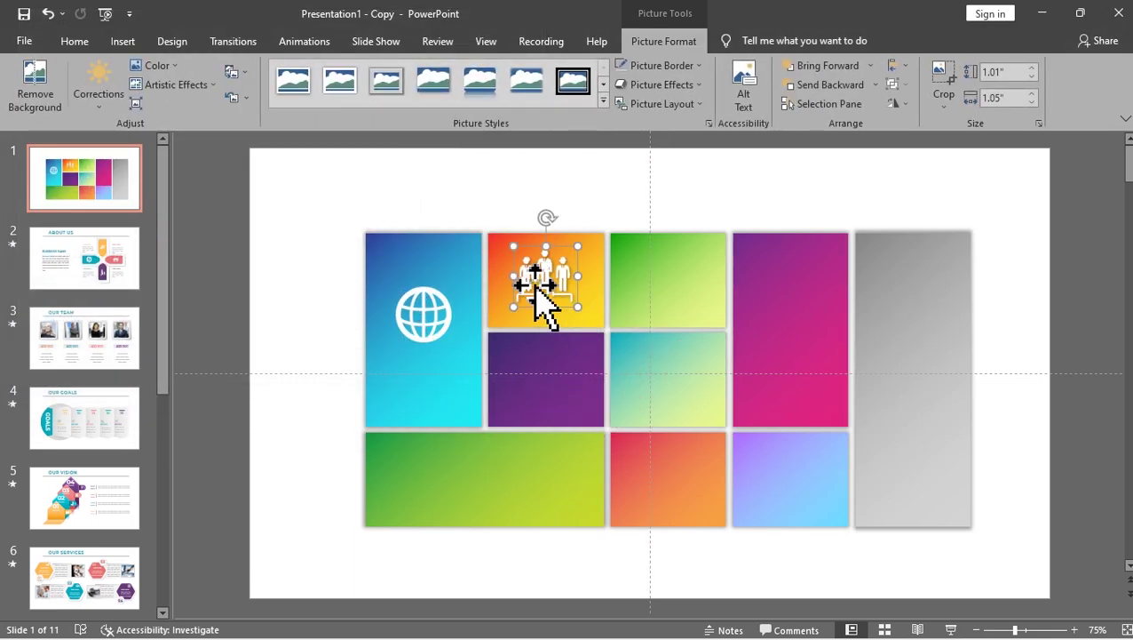
left_click_drag(543, 281, 546, 281)
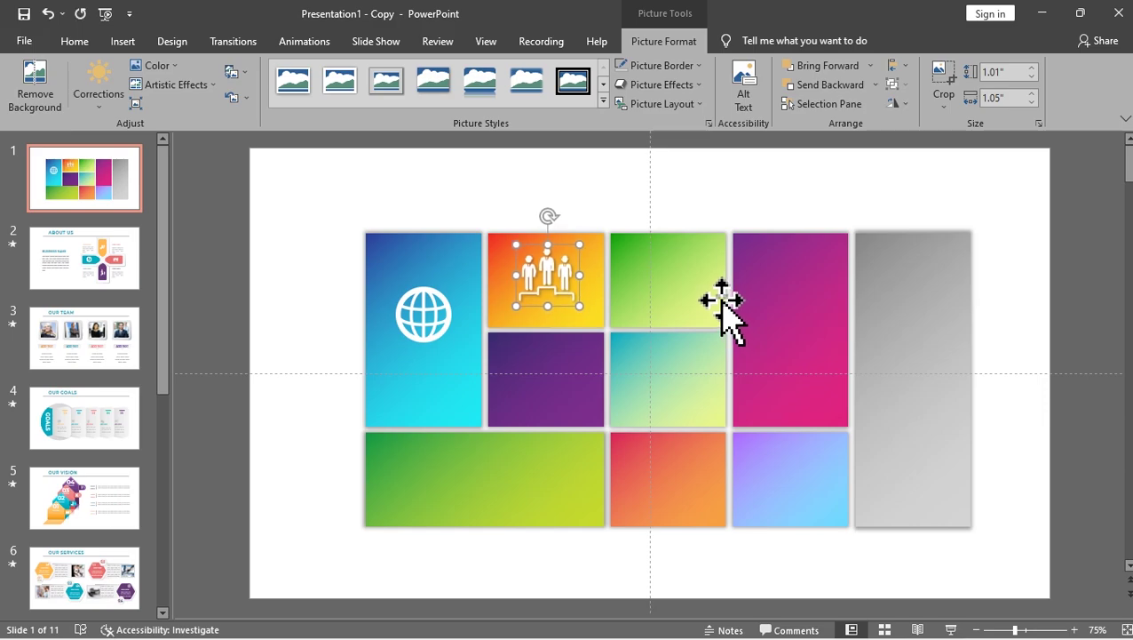
Insert another icon from the ICONS folder and move it onto the purple tile.
left_click(123, 41)
left_click(267, 93)
left_click(216, 93)
left_click(122, 93)
left_click(157, 146)
double_click(410, 228)
left_click_drag(652, 371, 549, 364)
Bring up the picture-from-this-device dialog again for more icons.
left_click(123, 41)
left_click(122, 93)
left_click(157, 147)
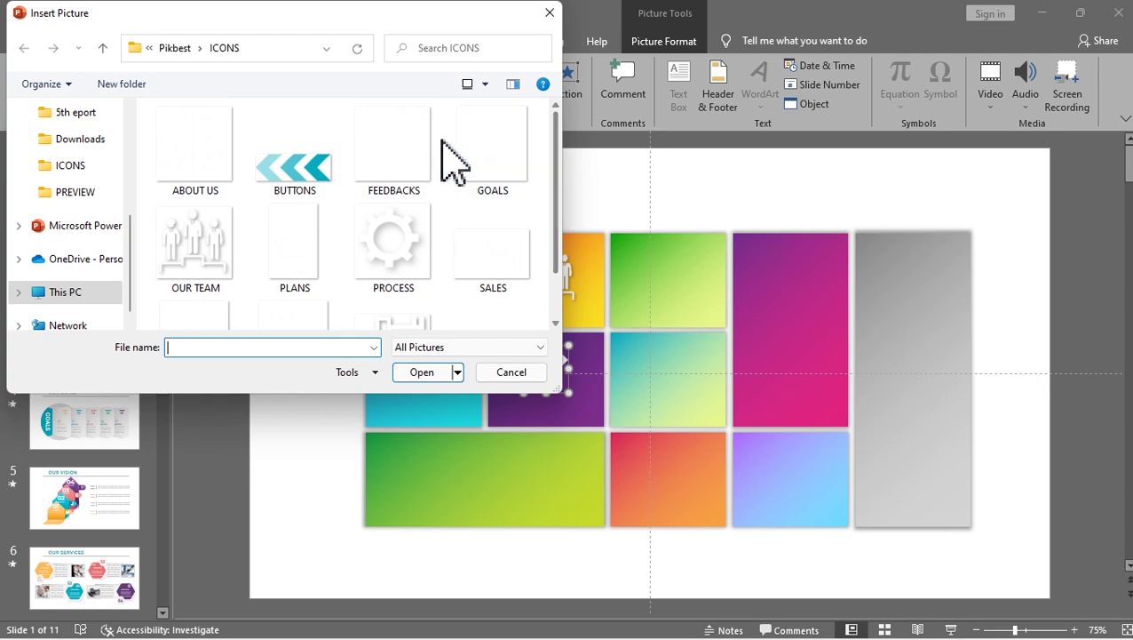
Insert the FEEDBACKS, PLANS, PROCESS, SALES, SERVICES and SHARED icons together.
left_click(417, 155)
left_click(307, 249, "ctrl")
left_click(396, 249, "ctrl")
left_click(484, 271, "ctrl")
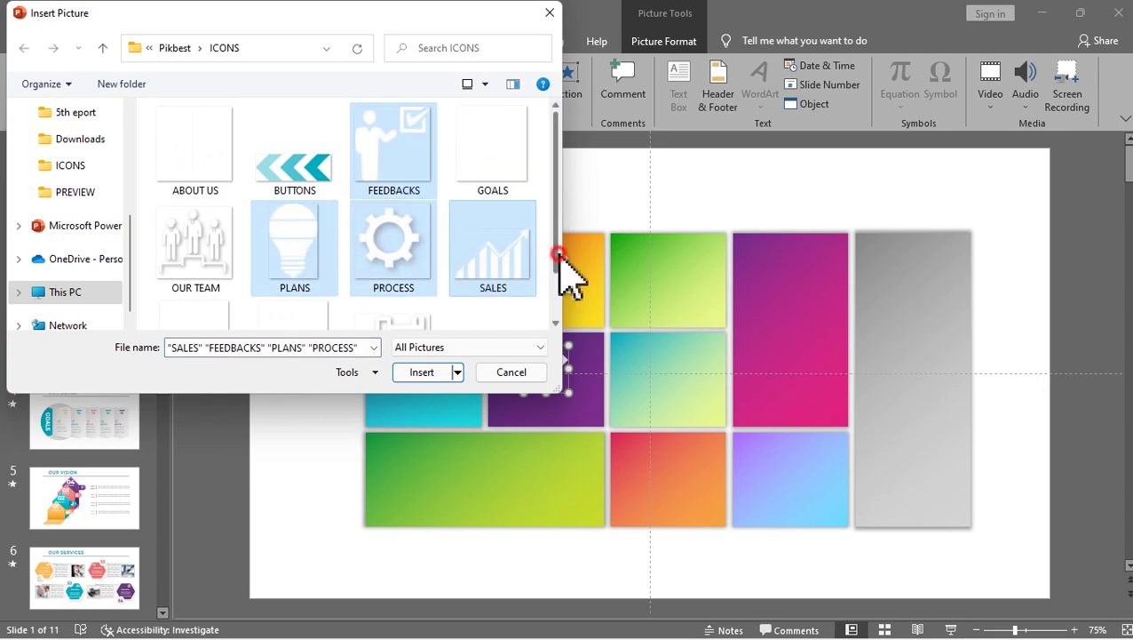
left_click_drag(568, 280, 568, 293)
left_click(202, 266, "ctrl")
left_click(295, 266, "ctrl")
left_click(422, 372)
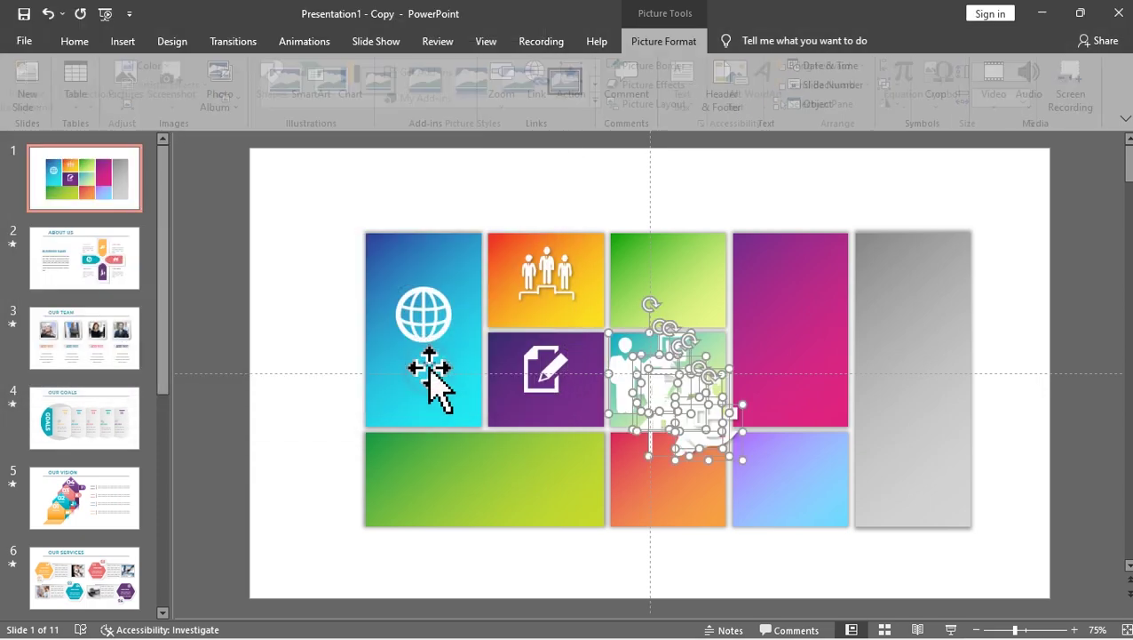
Spread icons onto the top green, red, magenta and wide green tiles, positioning the gear icon.
left_click(753, 515)
left_click_drag(703, 460, 685, 300)
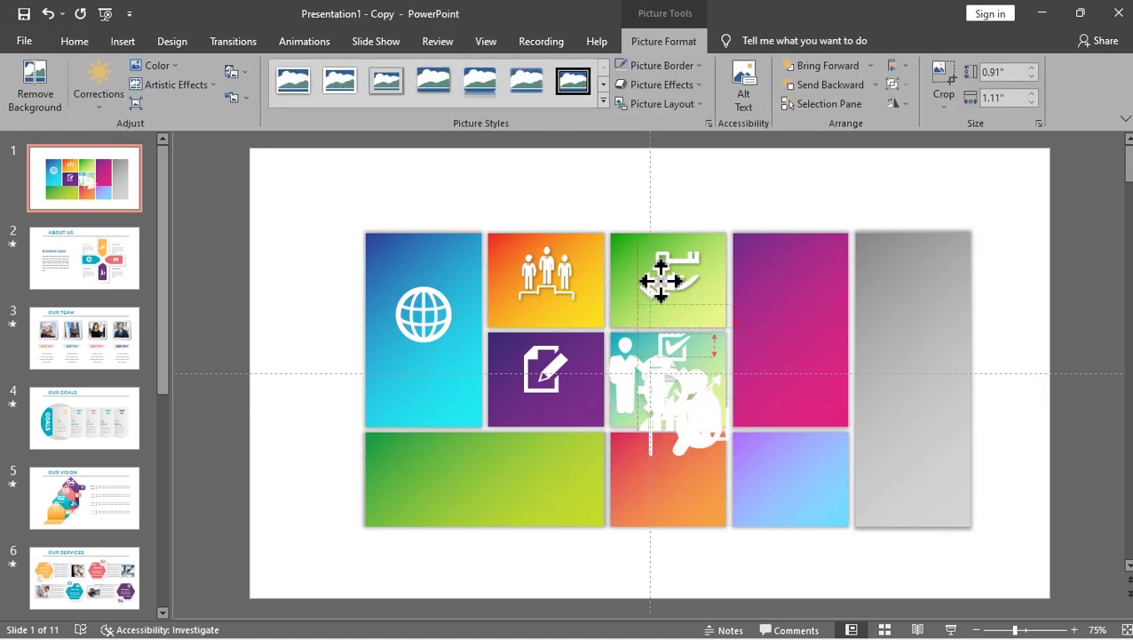
left_click_drag(703, 429, 607, 462)
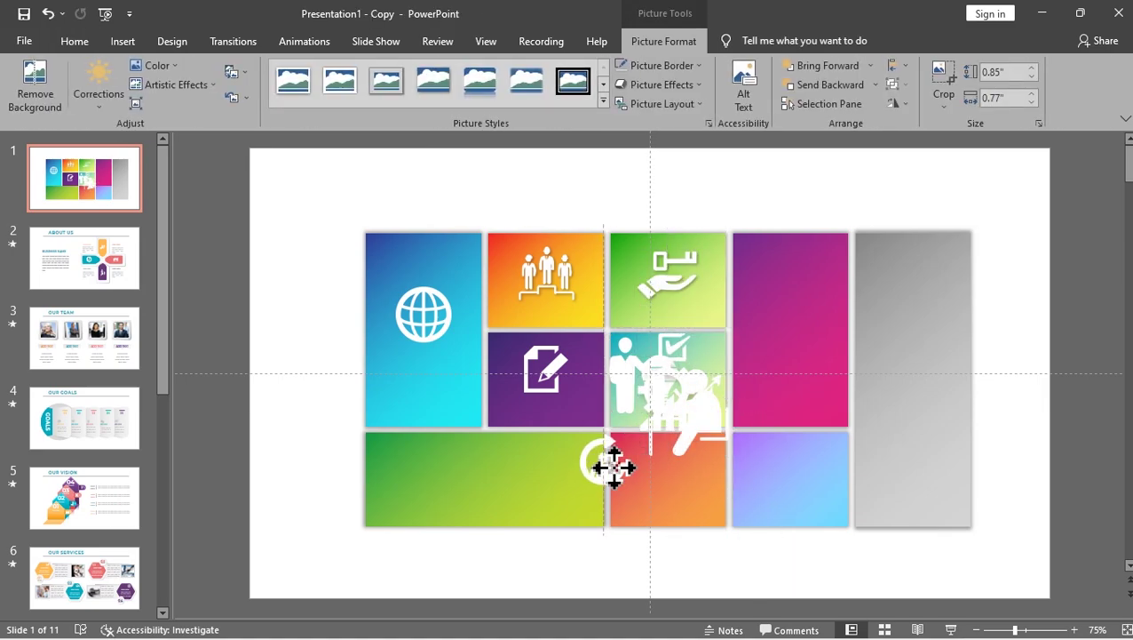
left_click_drag(711, 435, 806, 338)
left_click_drag(695, 417, 490, 474)
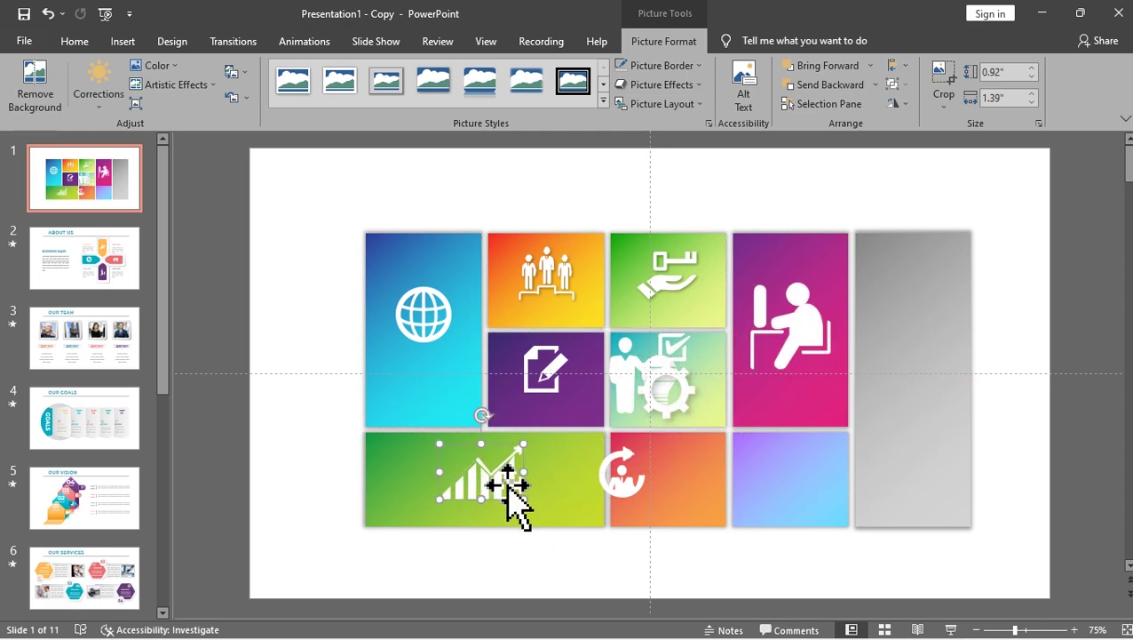
mouse_move(787, 486)
left_mouse_down()
mouse_move(785, 471)
mouse_move(794, 484)
left_mouse_up()
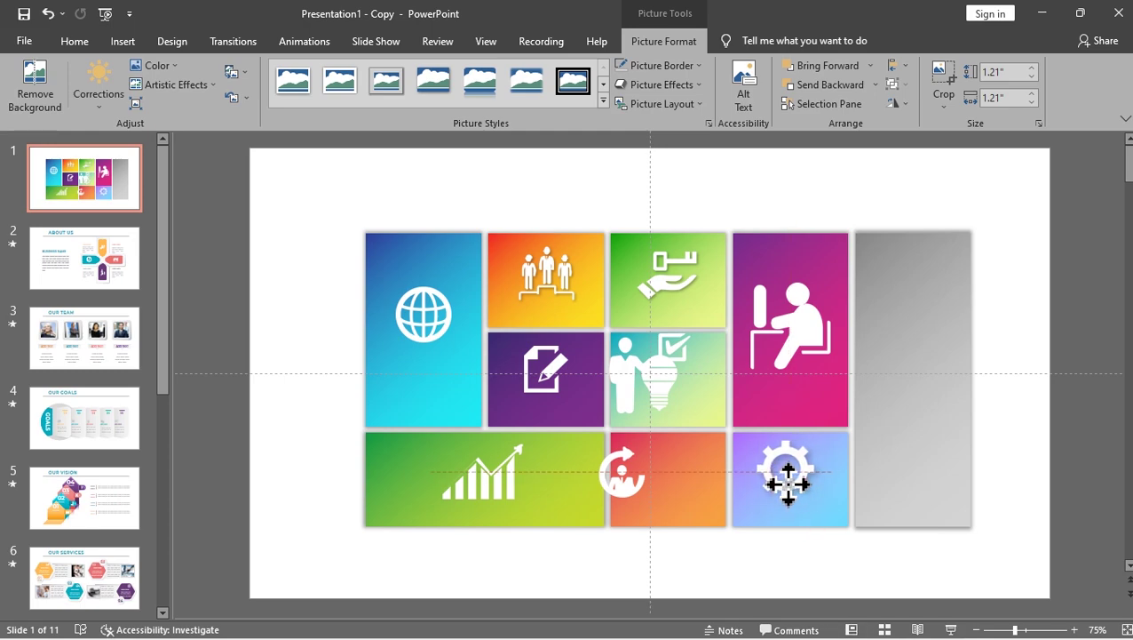
Place the lightbulb in the red tile, presenter in the grey tile, refresh in the teal tile.
left_click_drag(653, 405, 666, 476)
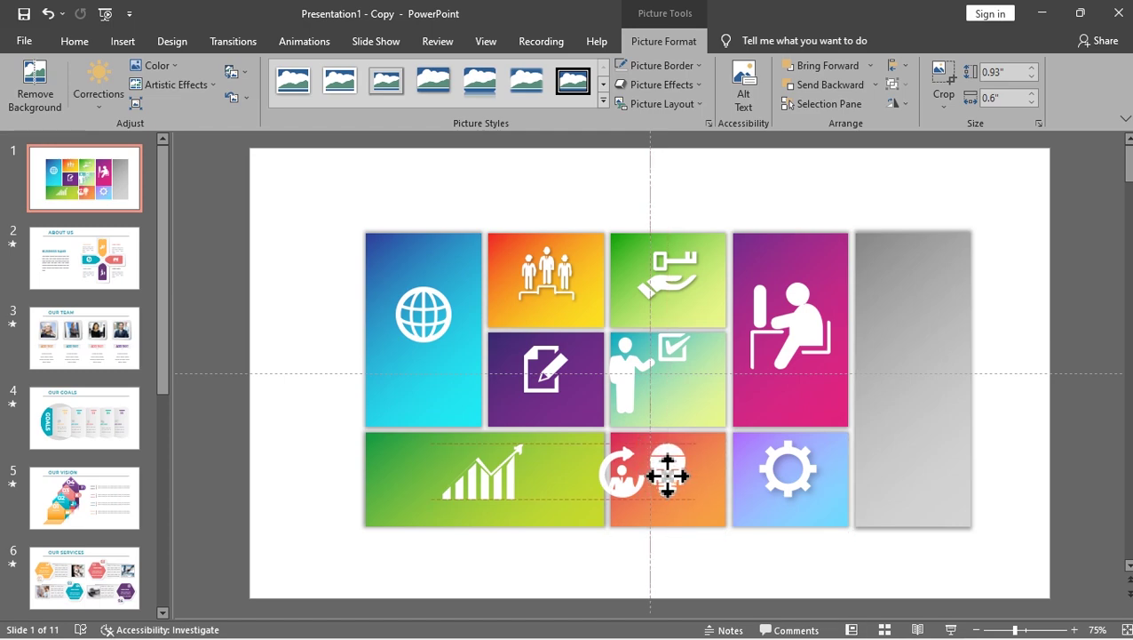
left_click_drag(667, 476, 666, 475)
left_click_drag(642, 394, 895, 389)
left_click_drag(622, 485, 663, 385)
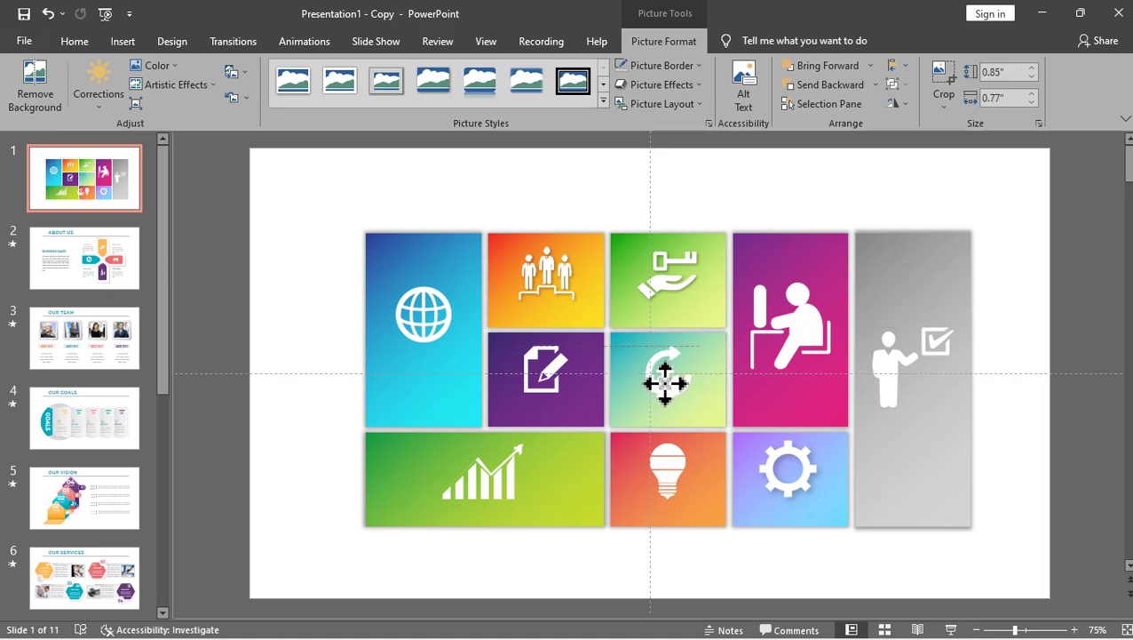
left_click_drag(667, 385, 668, 386)
left_click(344, 232)
left_click(160, 41)
left_click(122, 41)
Add an ABOUT US text box on the globe tile in white Montserrat.
left_click(674, 93)
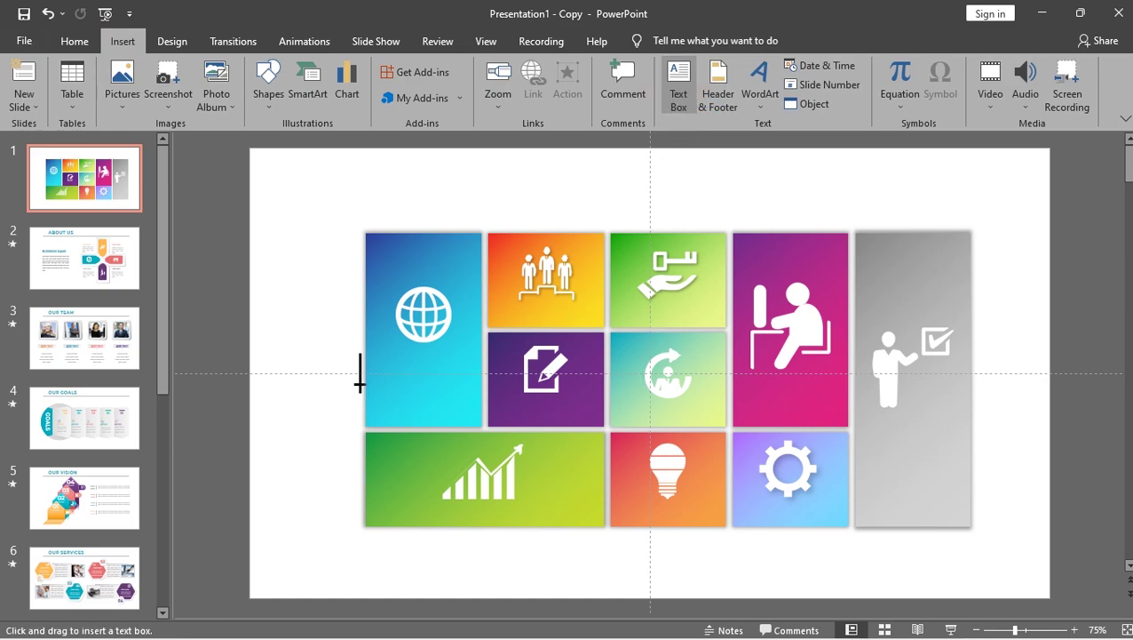
left_click_drag(463, 402, 471, 404)
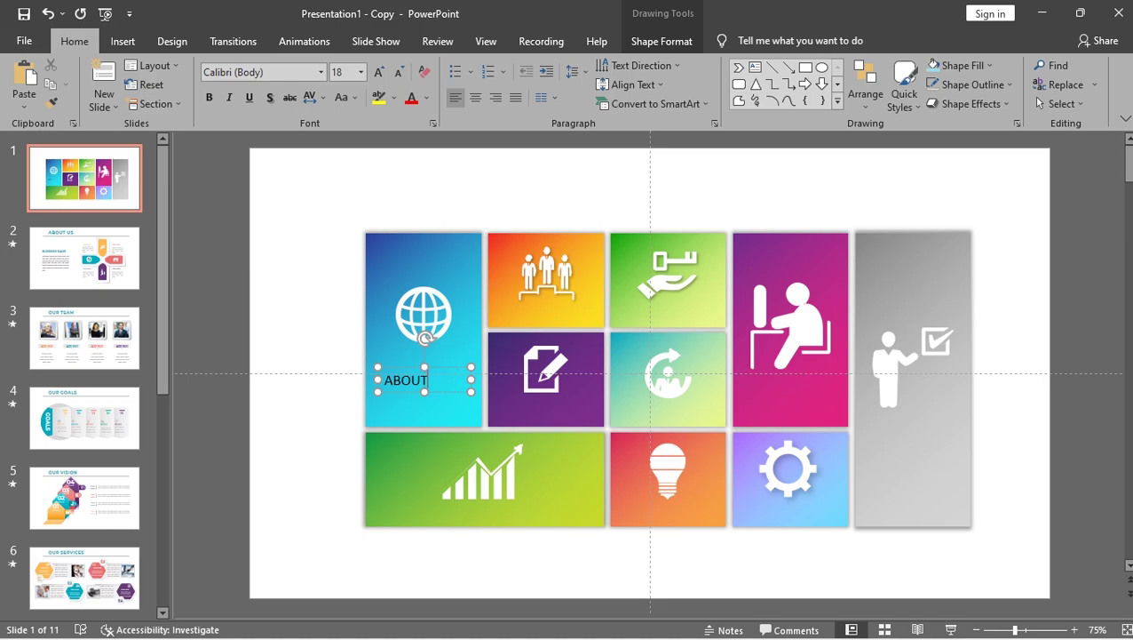
key("ctrl+a")
left_click(321, 72)
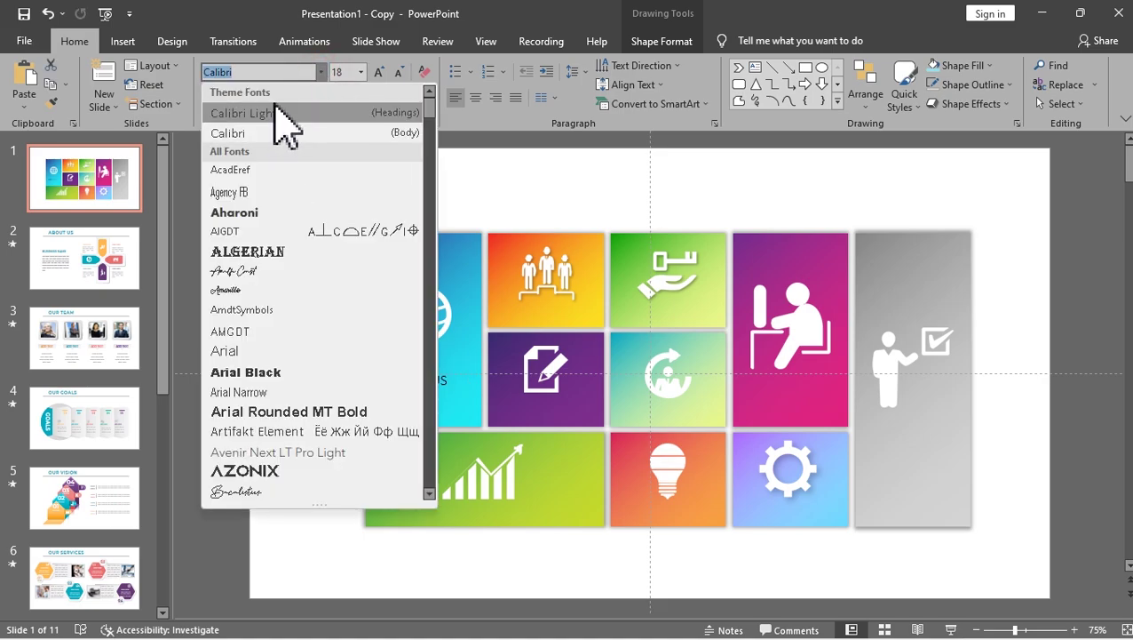
type("Montserrat")
left_click(269, 491)
left_click(426, 98)
left_click(448, 125)
Widen the ABOUT US label and position it under the globe icon.
left_click_drag(470, 388, 485, 389)
left_click_drag(379, 388, 364, 382)
left_click_drag(446, 367, 582, 331)
left_click(433, 318)
left_click(451, 355)
Copy the label onto the orange tile and onto the purple tile as GOALS.
left_click(577, 306)
triple_click(576, 313)
key("BackSpace")
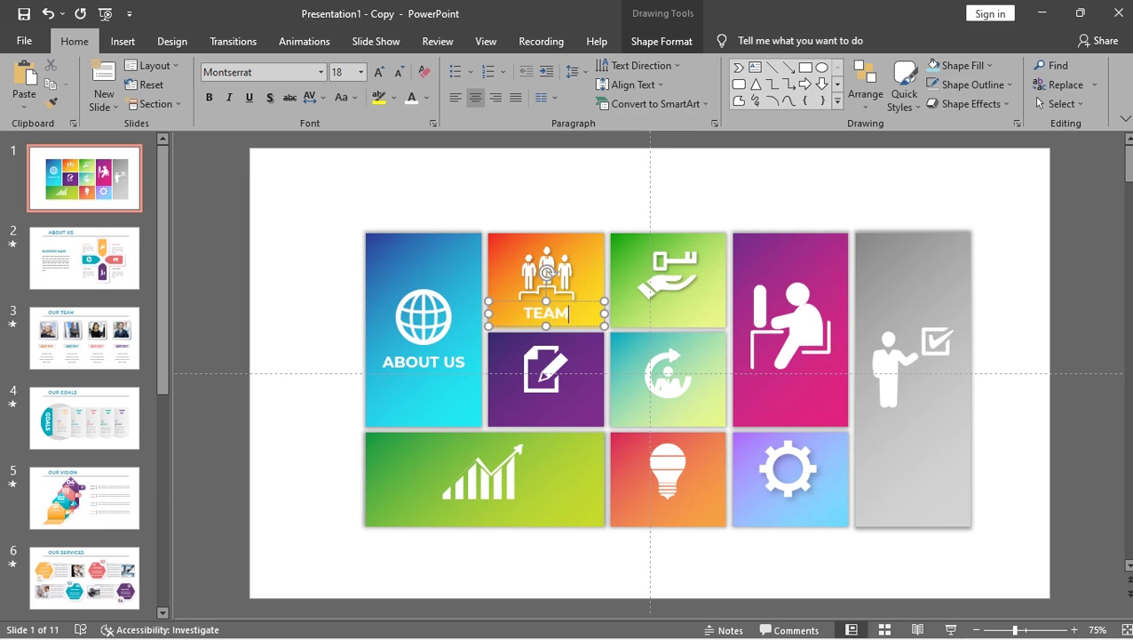
left_click_drag(461, 356, 586, 394)
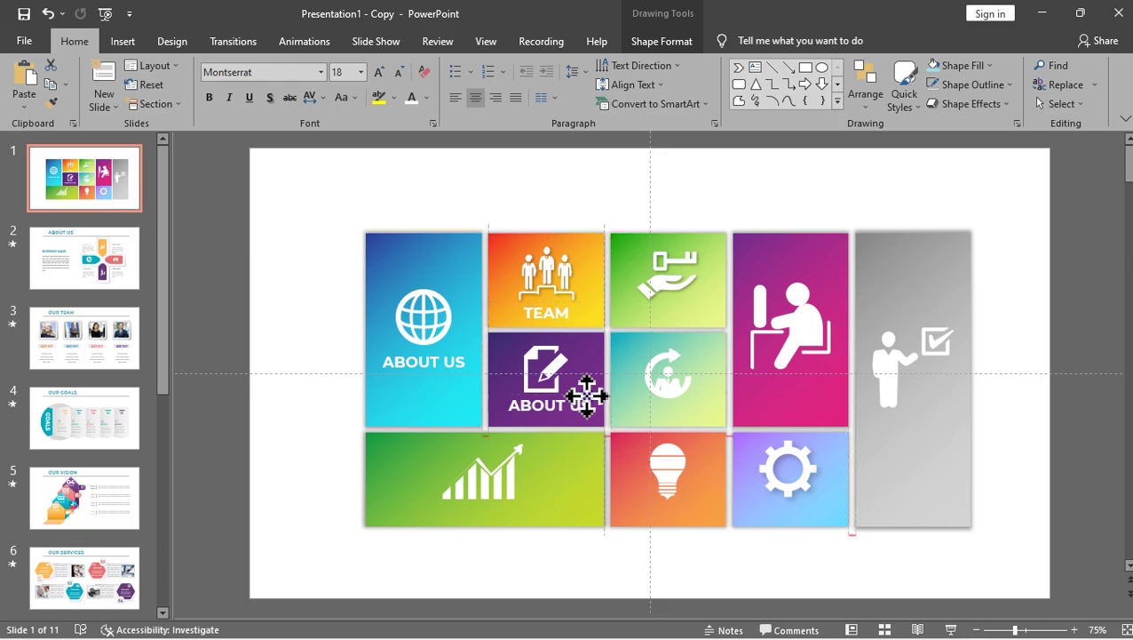
type("GOALS")
left_click(483, 192)
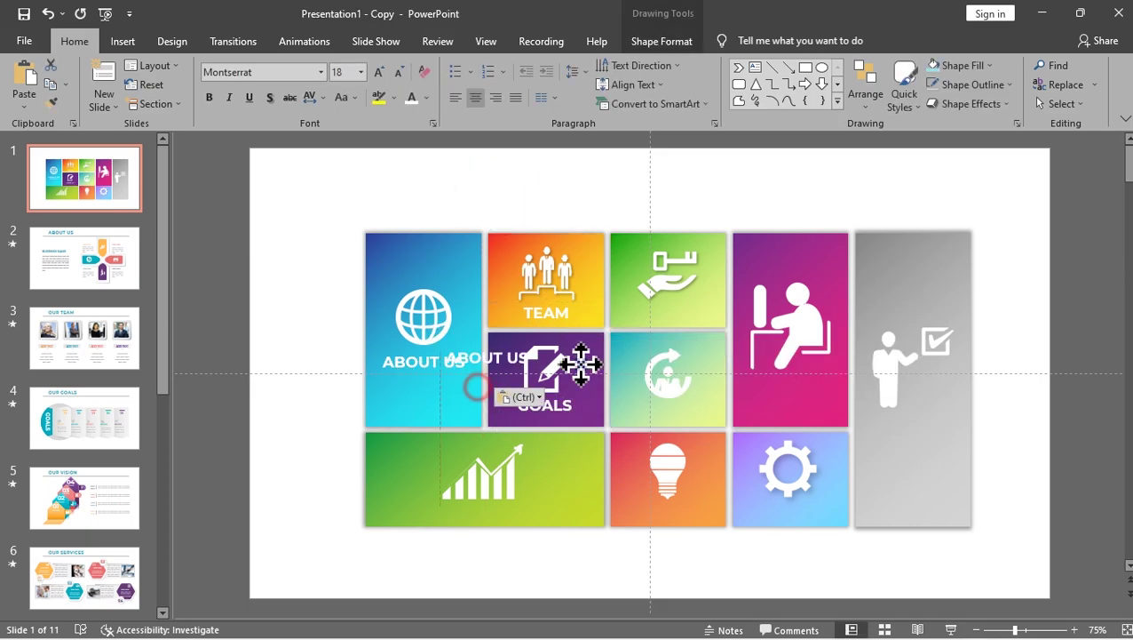
Copy labels onto the key tile, the teal tile as SERVICES, and the magenta tile.
left_click_drag(580, 363, 708, 323)
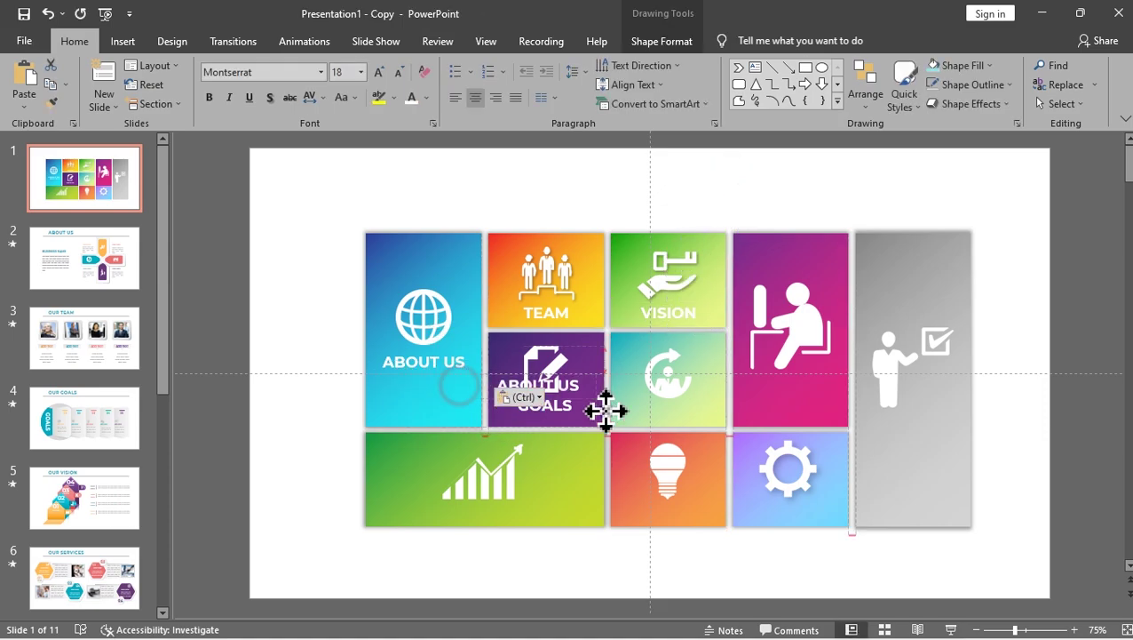
left_click_drag(607, 410, 696, 422)
triple_click(696, 422)
type("SERVICES")
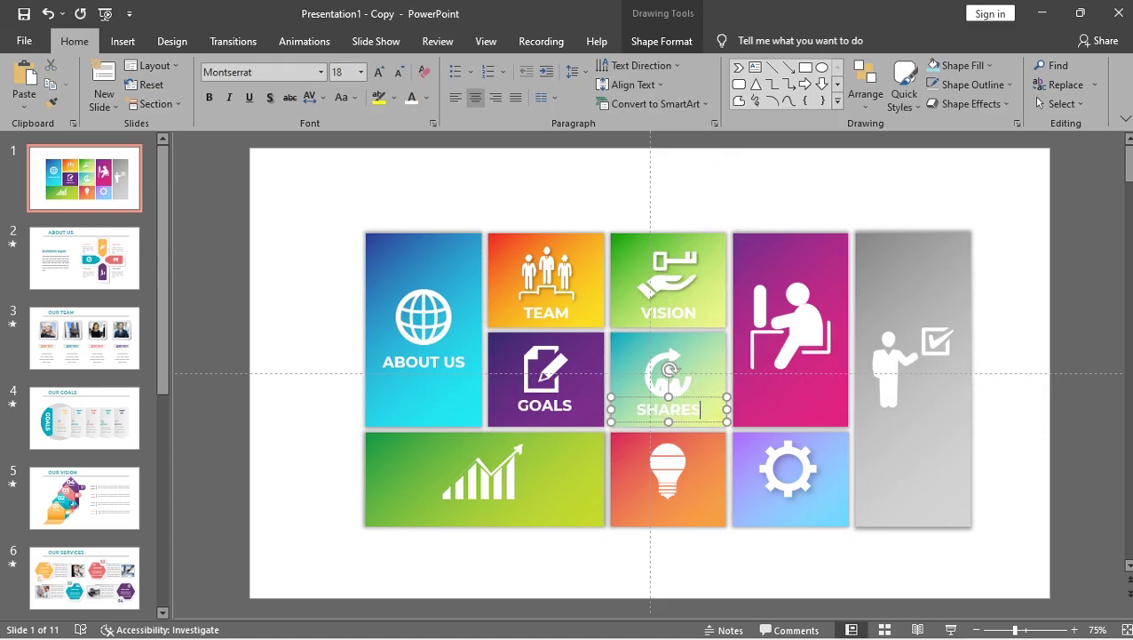
left_click_drag(426, 362, 827, 397)
triple_click(790, 389)
type("SERVICES")
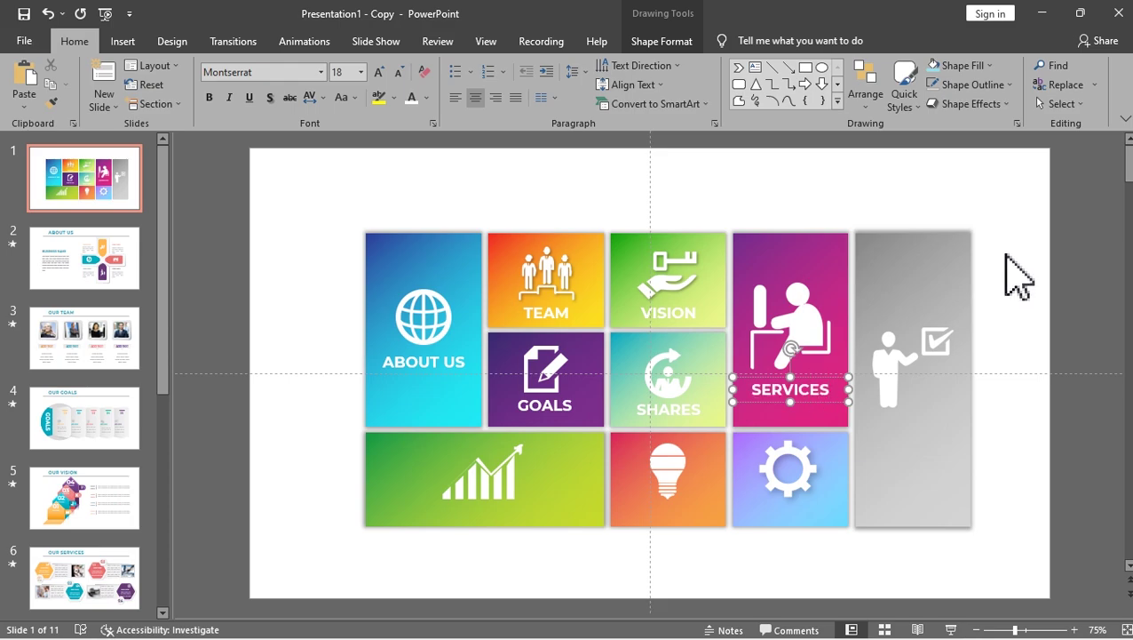
Label the chart tile SALES and the lightbulb tile PLANS.
left_click_drag(423, 362, 501, 523)
triple_click(484, 509)
type("SALES")
left_click(304, 405)
left_click_drag(423, 361, 721, 531)
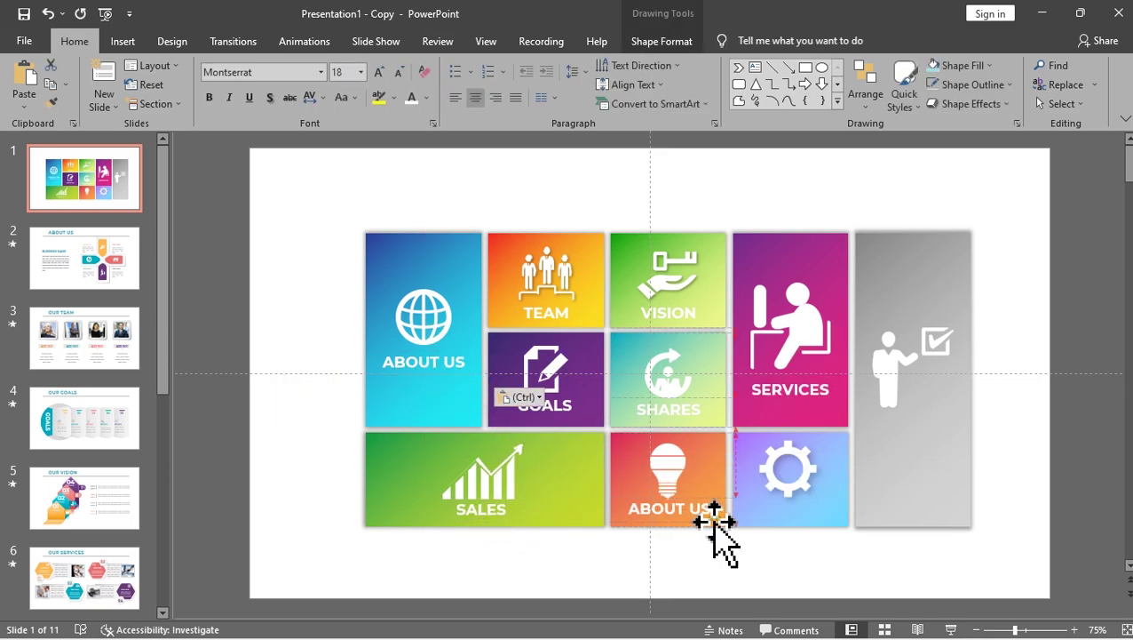
triple_click(693, 511)
type("PLANS")
Label the gear tile PROCESS and the grey tile FEEDBACKS, centred.
left_click_drag(423, 361, 815, 524)
triple_click(817, 527)
type("PROCESS")
left_click(817, 550)
left_click_drag(423, 362, 952, 435)
triple_click(944, 435)
type("FEEDBACK")
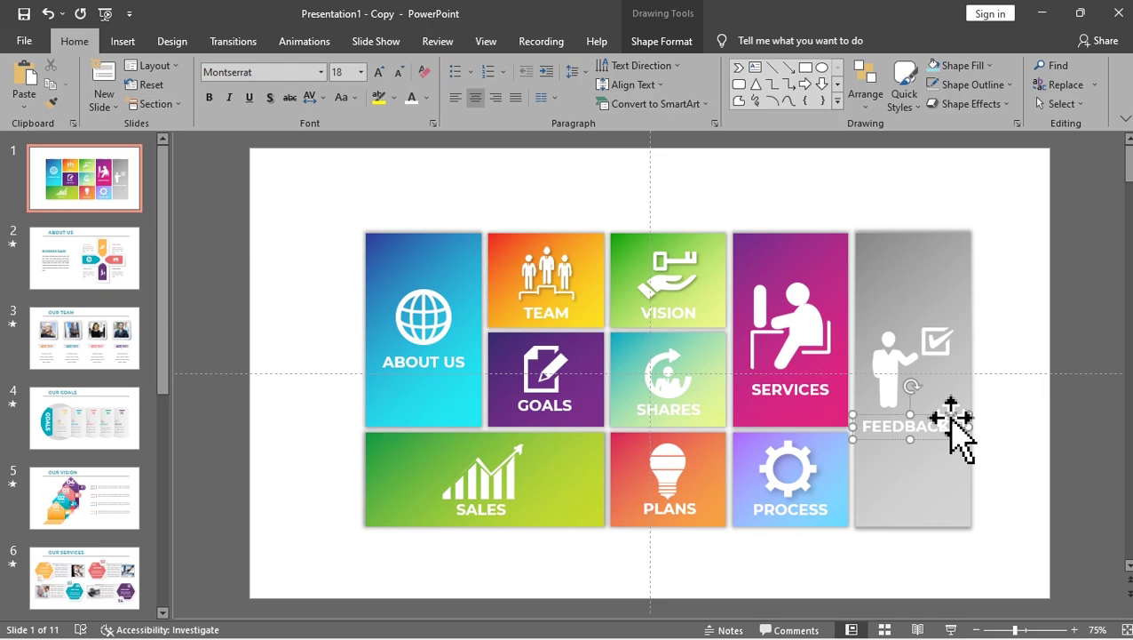
left_click_drag(950, 418, 954, 418)
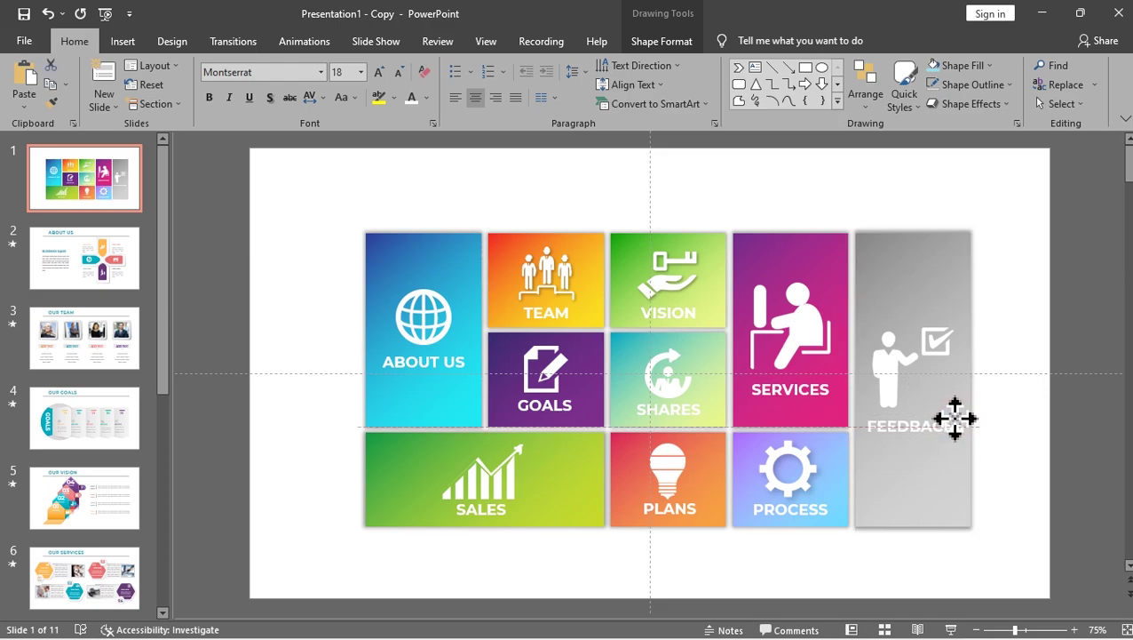
left_click_drag(954, 418, 952, 418)
Set the slide background to a gradient fill from dark blue to purple.
left_click(1065, 371)
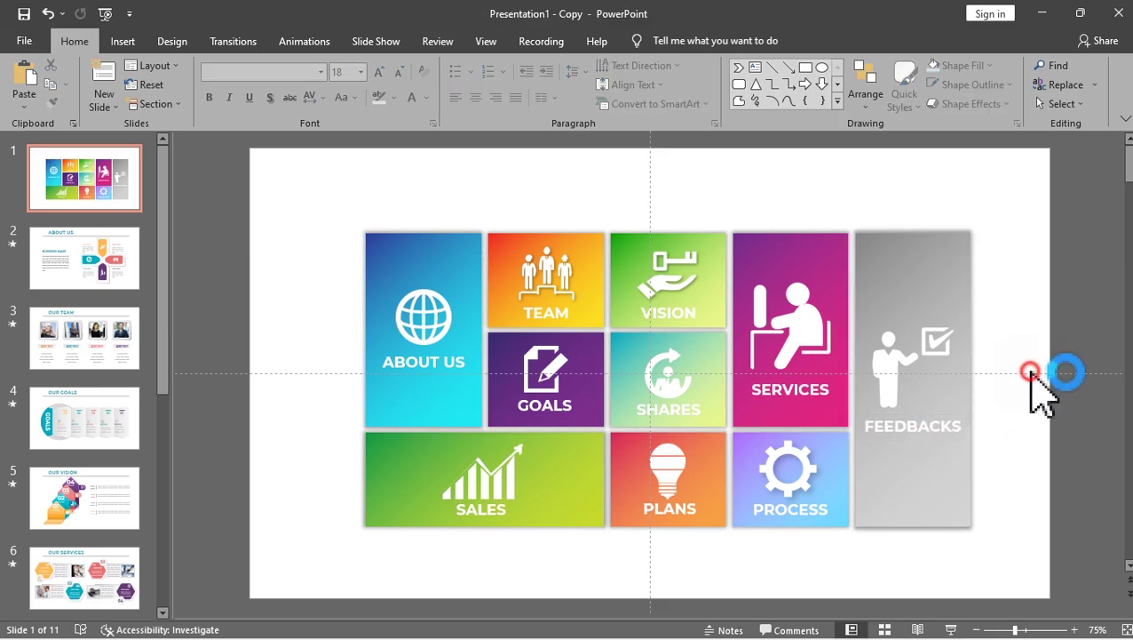
right_click(603, 151)
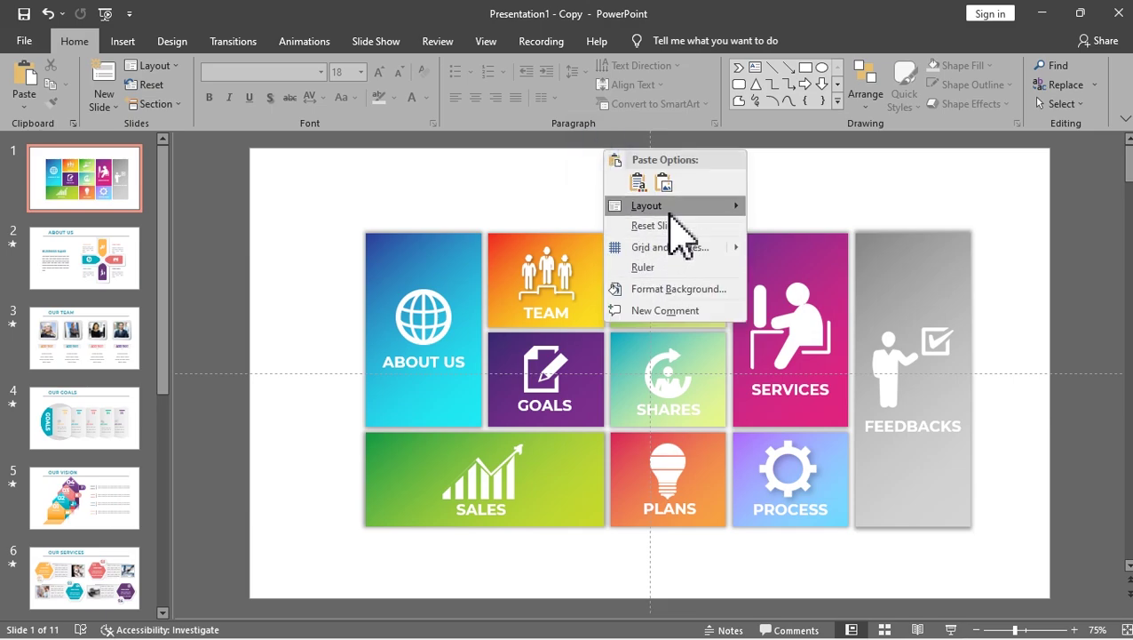
left_click(688, 283)
left_click(982, 267)
left_click(1089, 497)
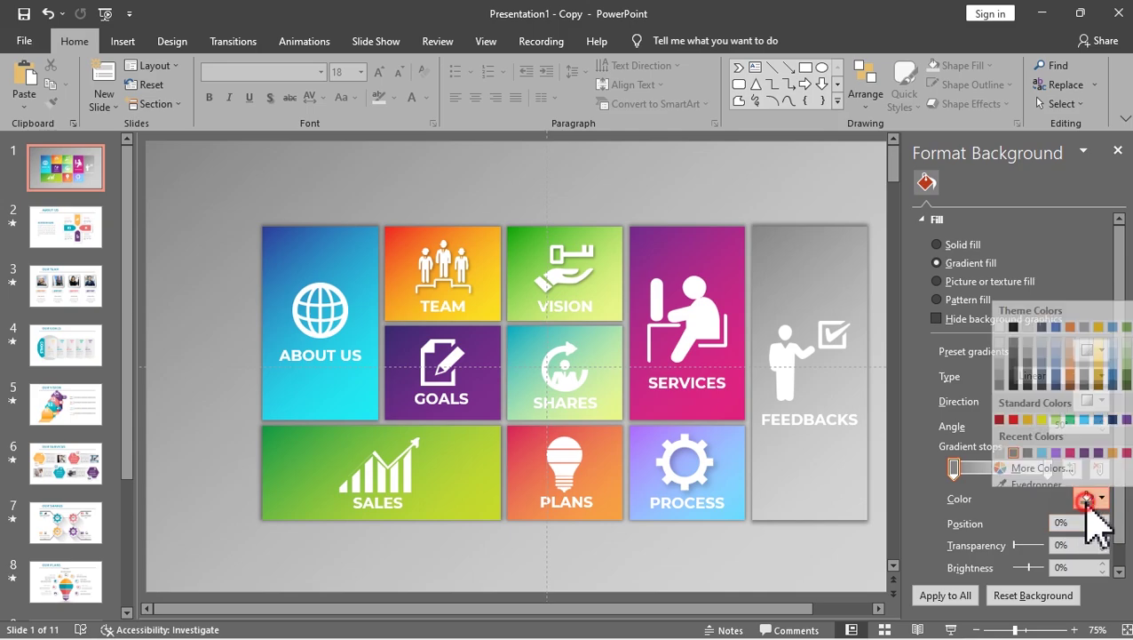
left_click(1115, 414)
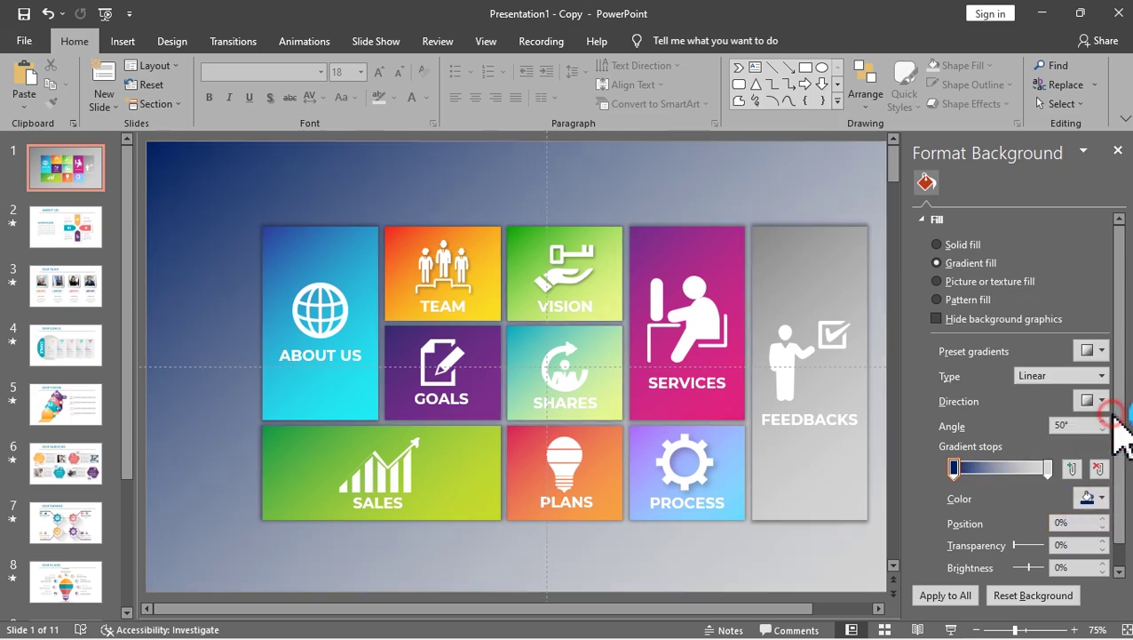
left_click(1089, 497)
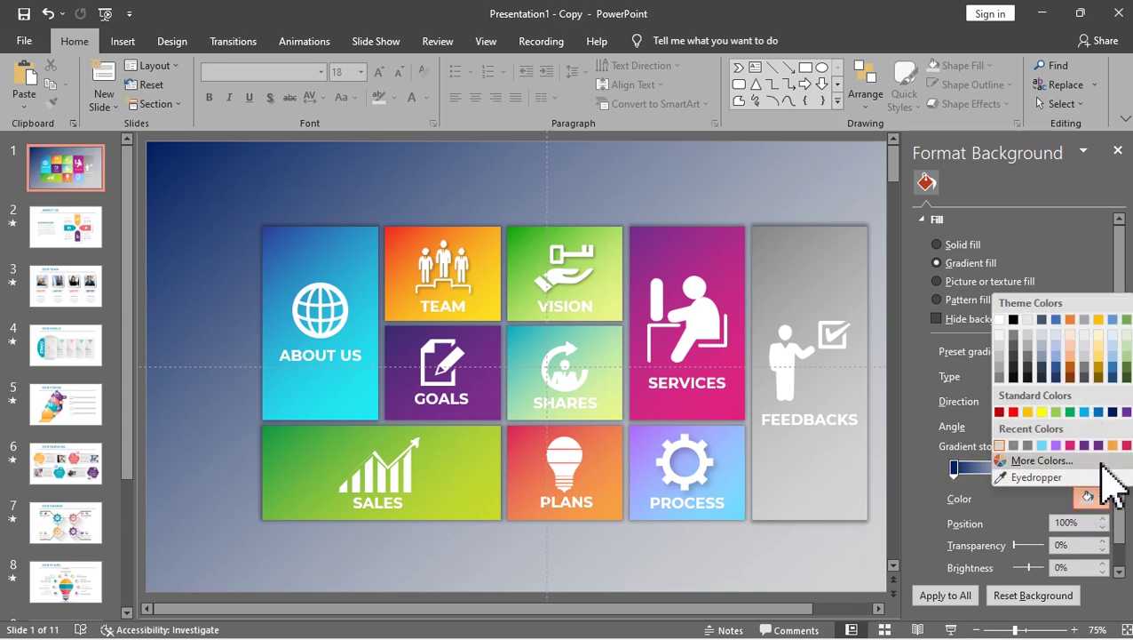
left_click(1122, 414)
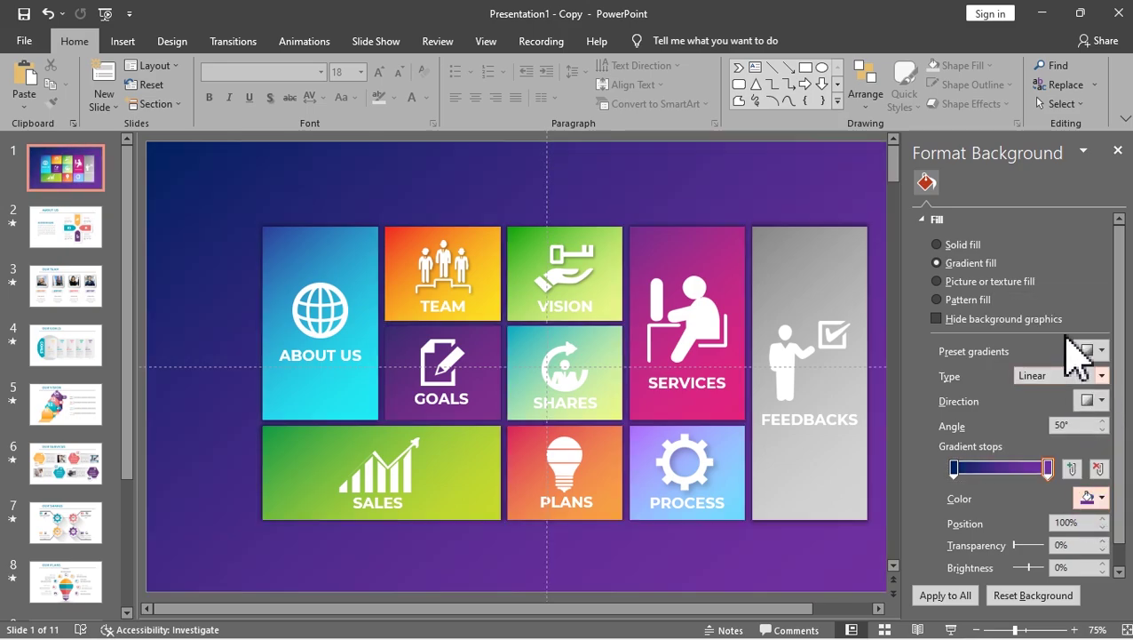
left_click(1118, 151)
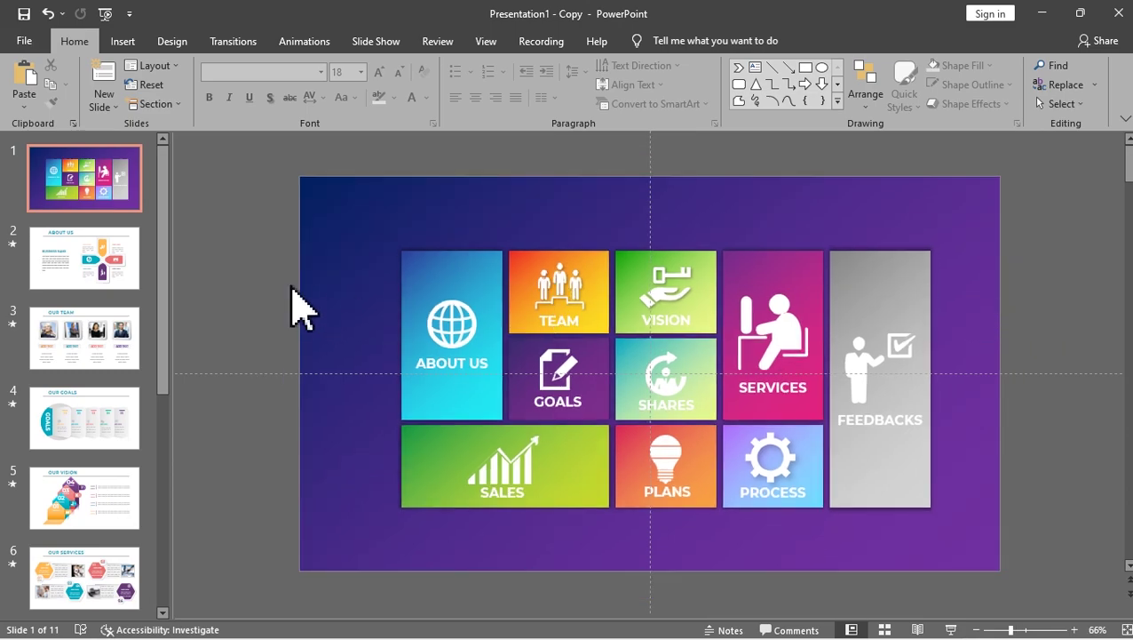
Check slide 2, the About Us slide, then return to the menu slide.
left_click(122, 257)
scroll(89, 366, "down", 5)
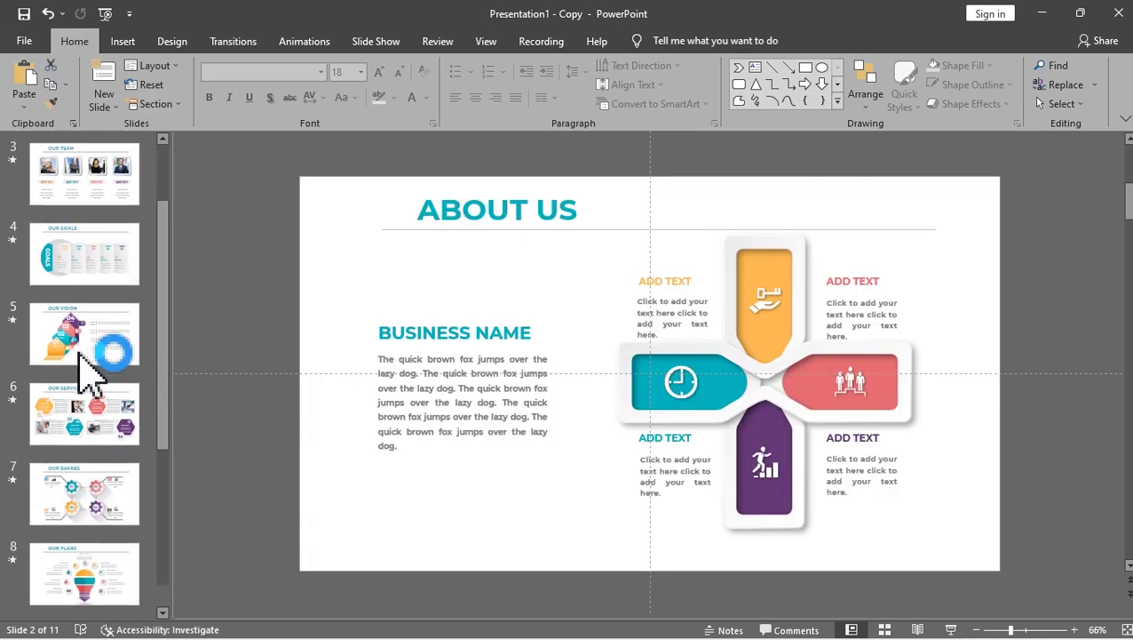
scroll(109, 436, "up", 4)
scroll(105, 266, "up", 1)
left_click(103, 191)
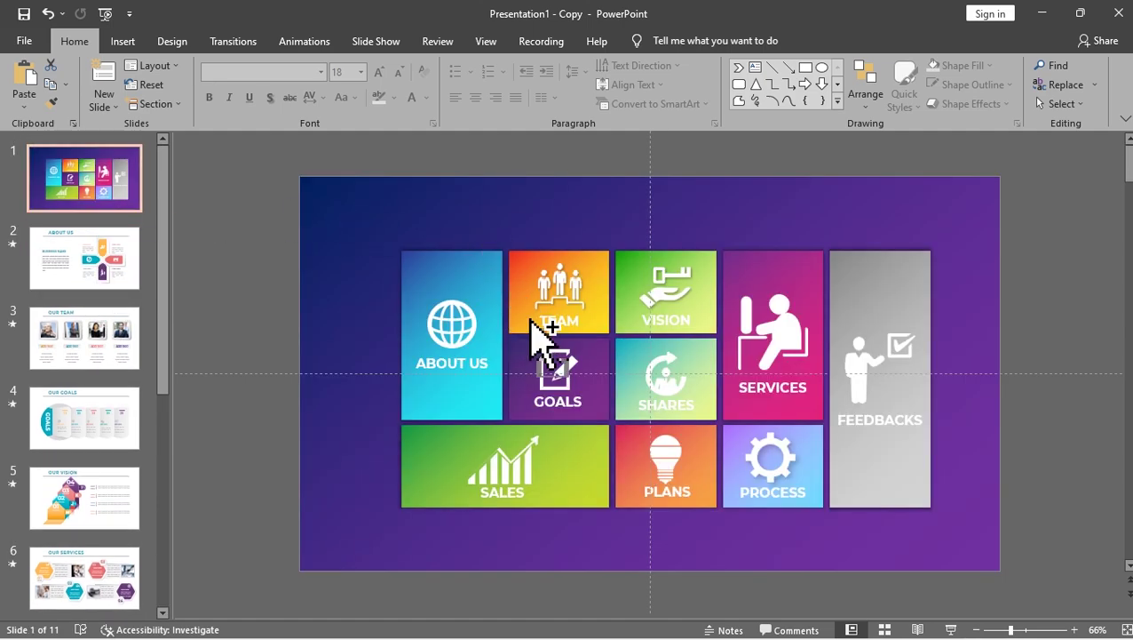
scroll(537, 342, "up", 1)
Start a hyperlink on the ABOUT US globe icon targeting slide 2 in this document.
left_click(429, 336)
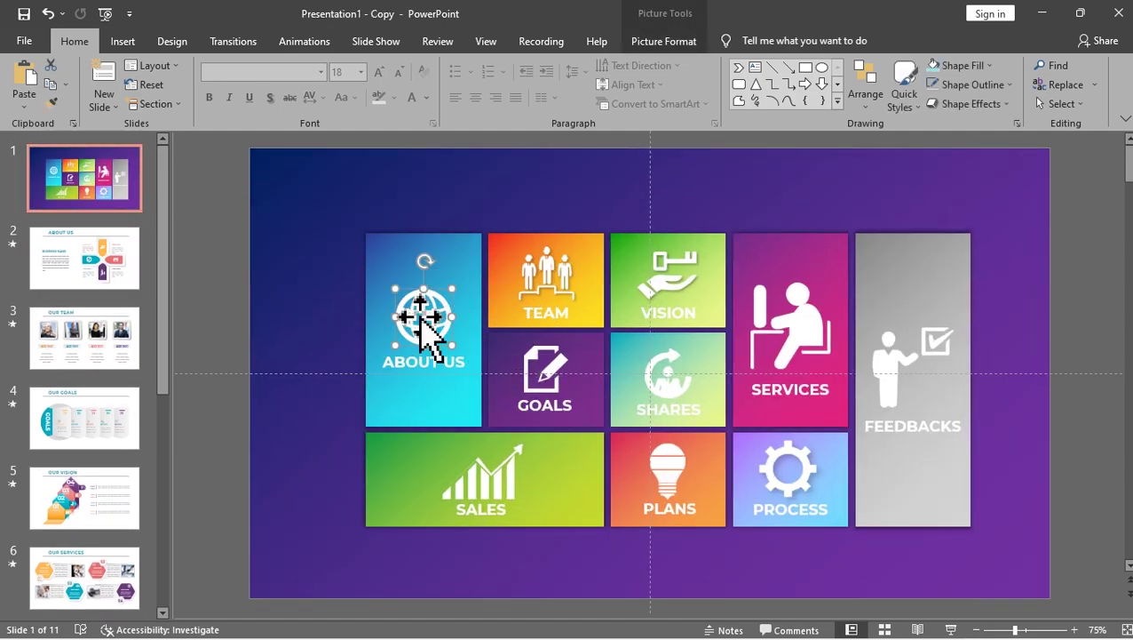
right_click(425, 334)
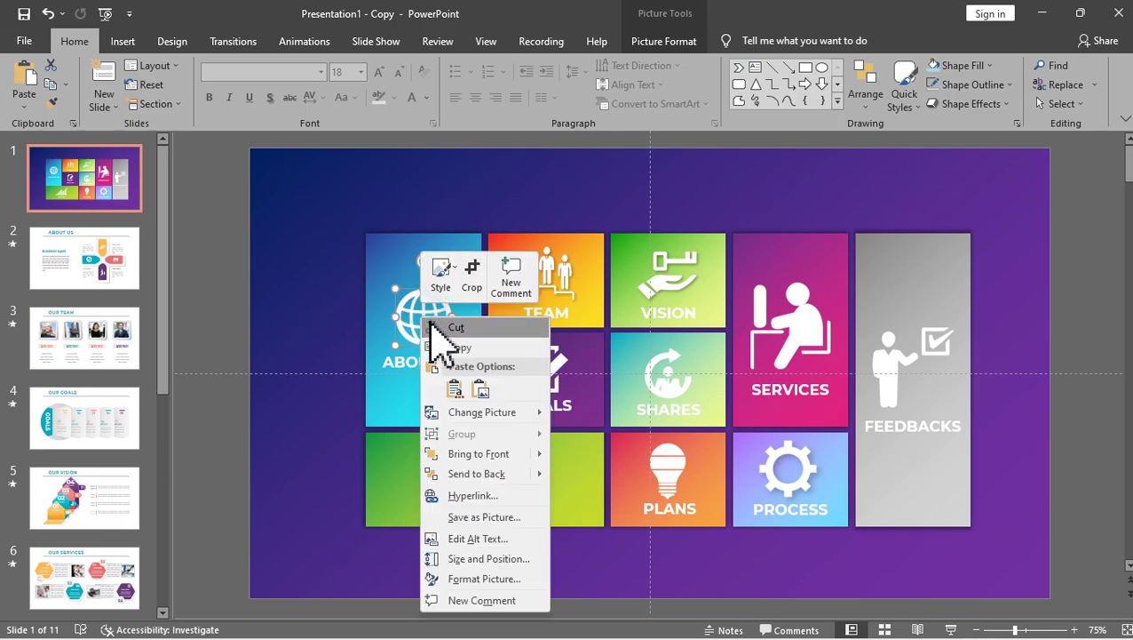
left_click(487, 495)
left_click_drag(490, 184, 731, 163)
left_click(602, 283)
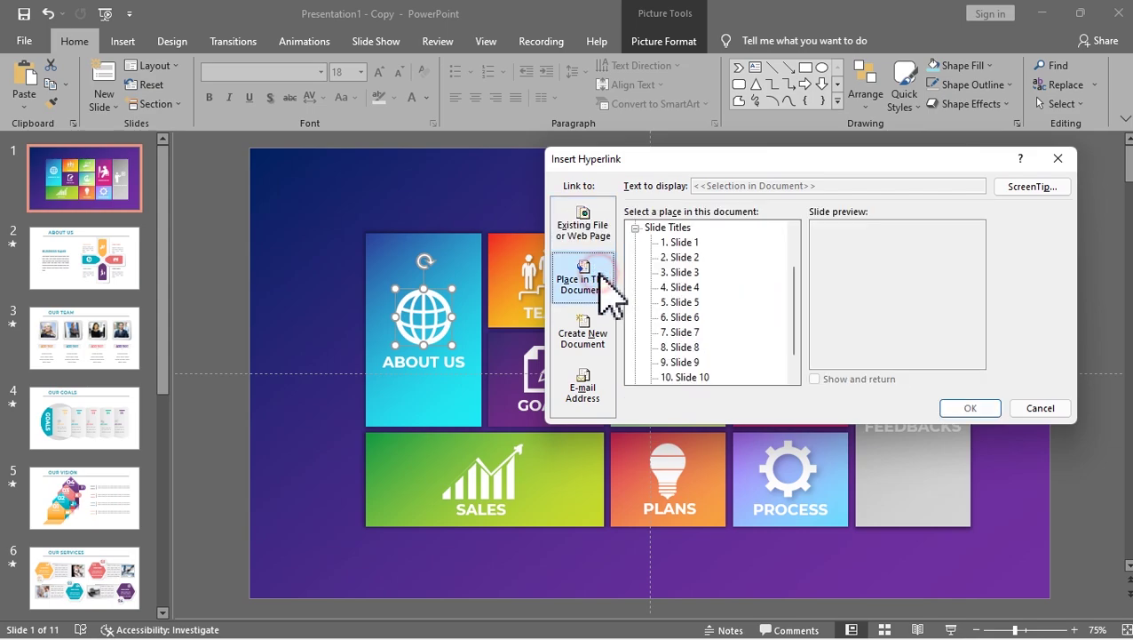
left_click(685, 257)
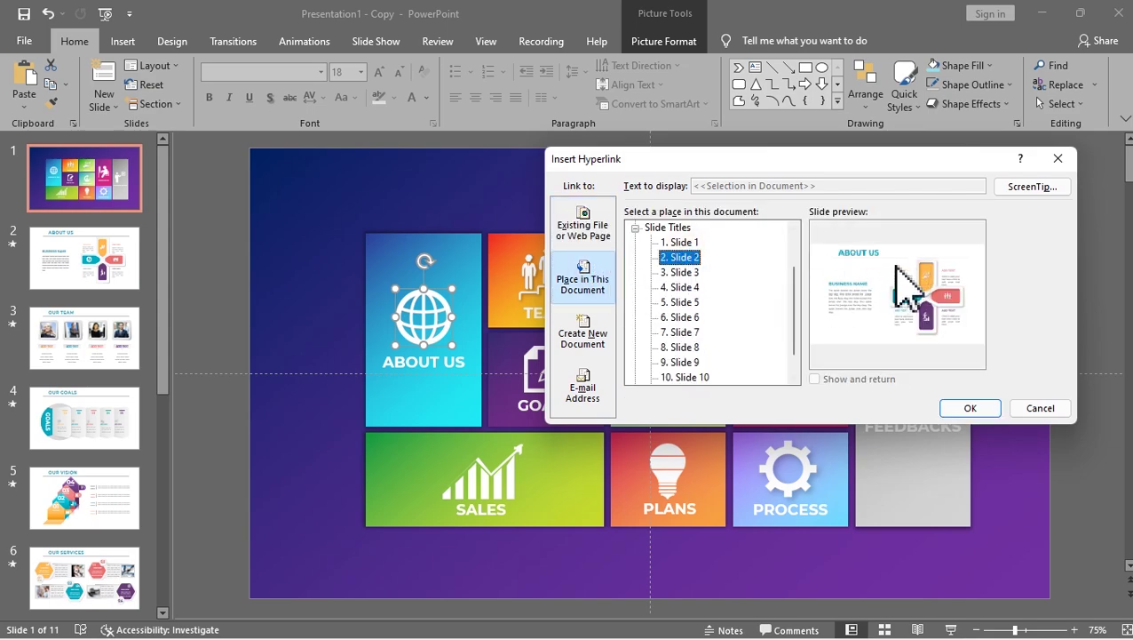